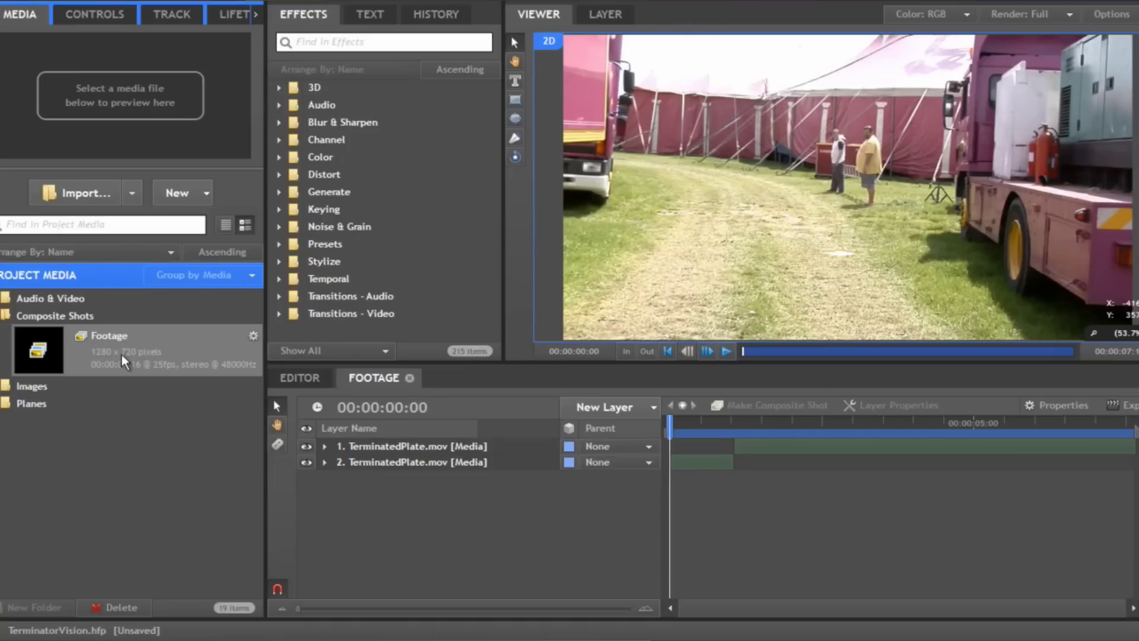
Scrub through the opening second of the footage.
mouse_move(759, 420)
mouse_down()
mouse_move(732, 420)
mouse_move(920, 421)
mouse_move(783, 421)
mouse_move(735, 407)
mouse_move(753, 409)
mouse_up()
click(701, 434)
click(702, 420)
click(738, 420)
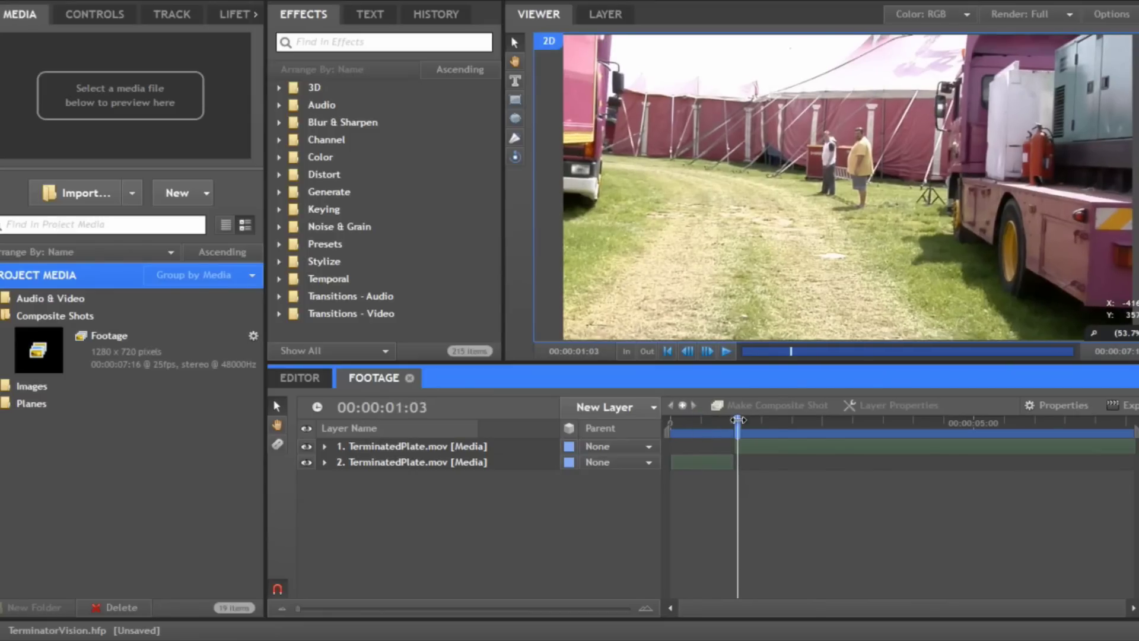
drag(738, 420, 714, 394)
Inspect the second layer's effects, then return the playhead to the start.
click(325, 461)
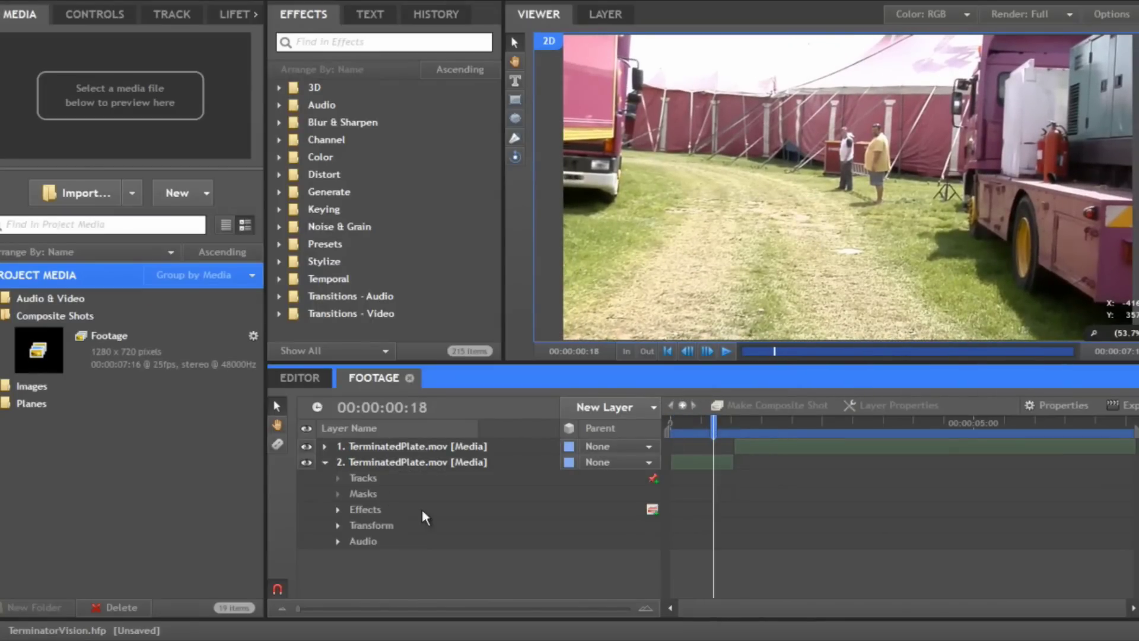
click(342, 509)
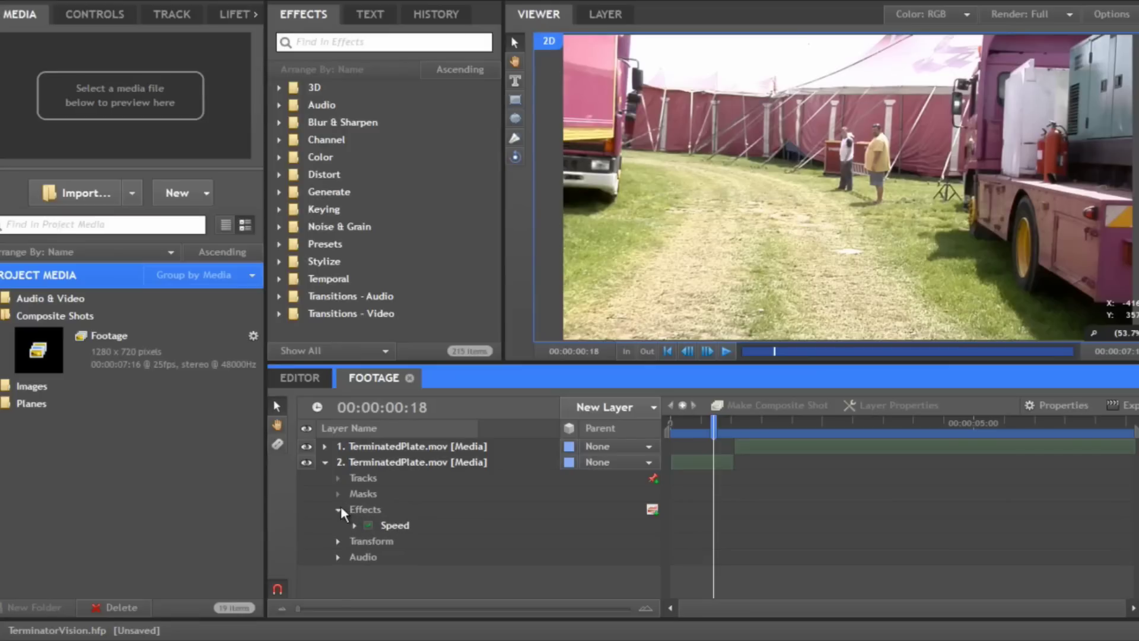
click(339, 508)
click(325, 461)
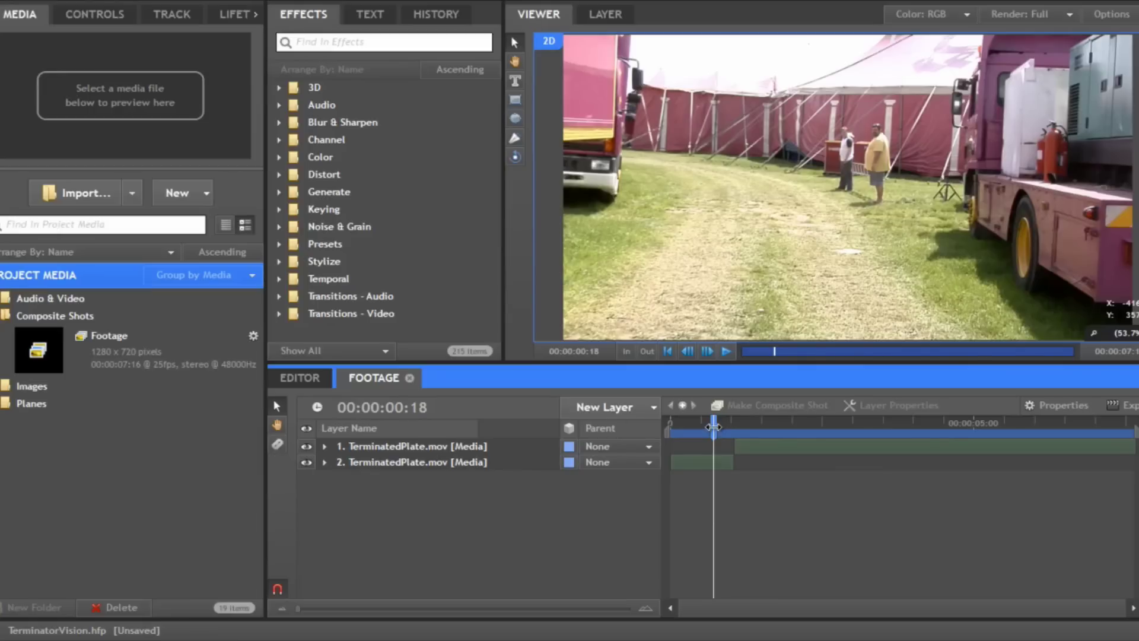
drag(714, 422, 669, 421)
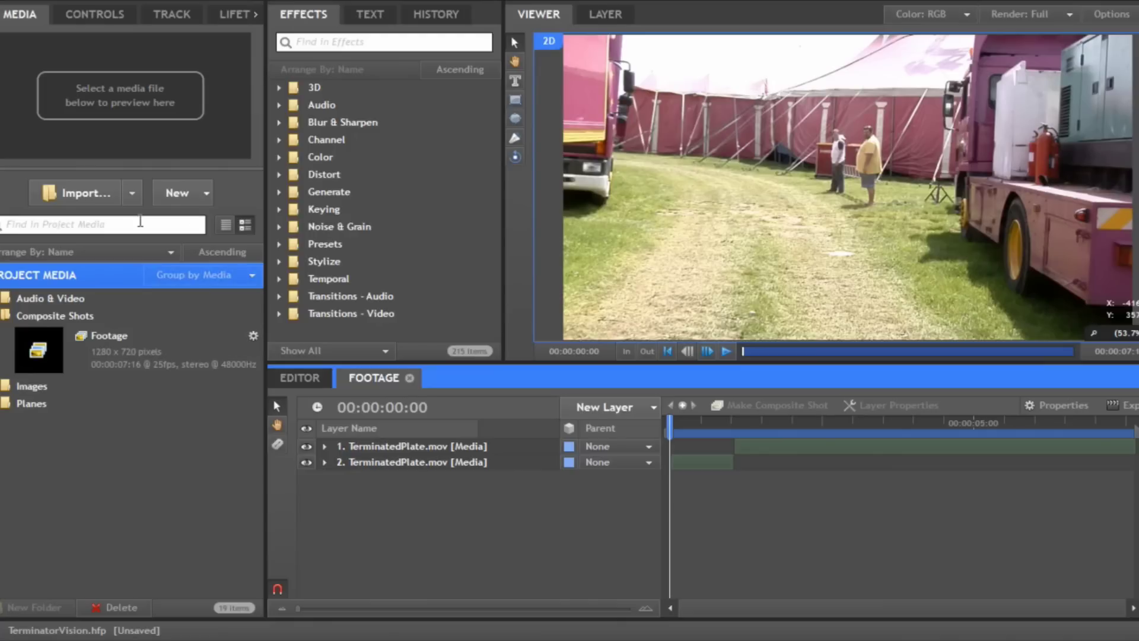
Create a new composite shot named Visual Grid Overlay.
click(178, 193)
click(232, 222)
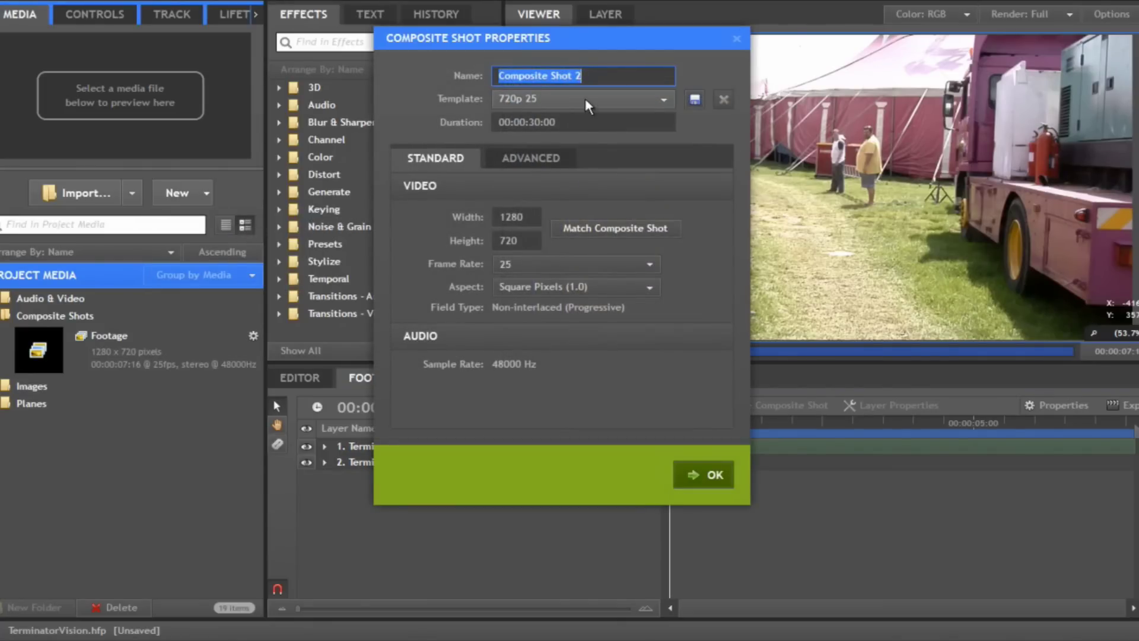
text(Visual)
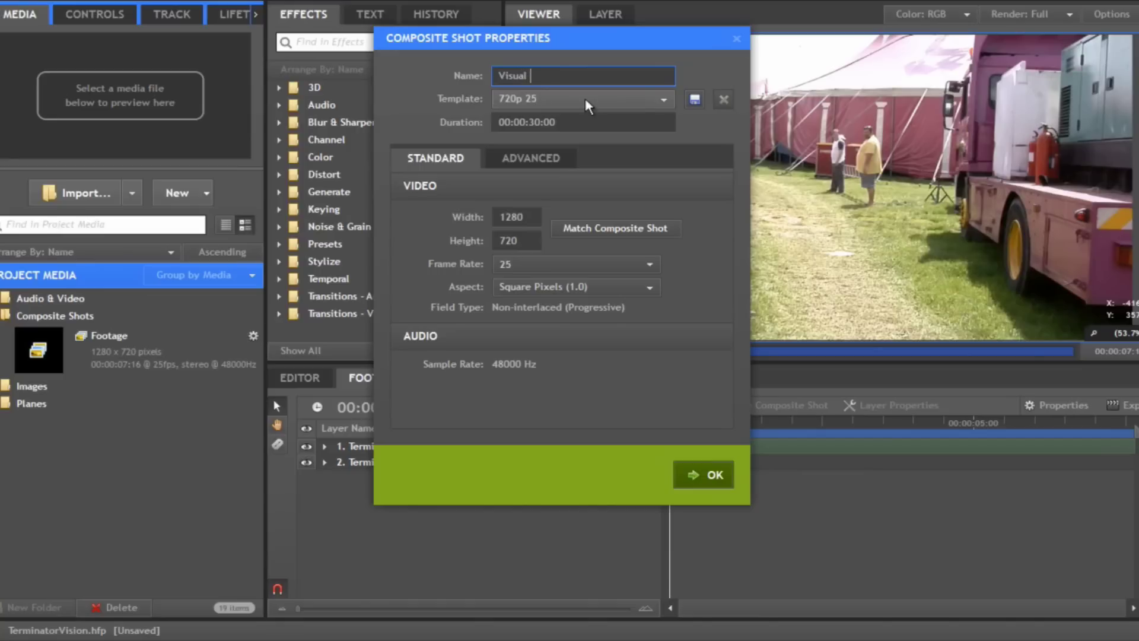
text( Grid Overlay)
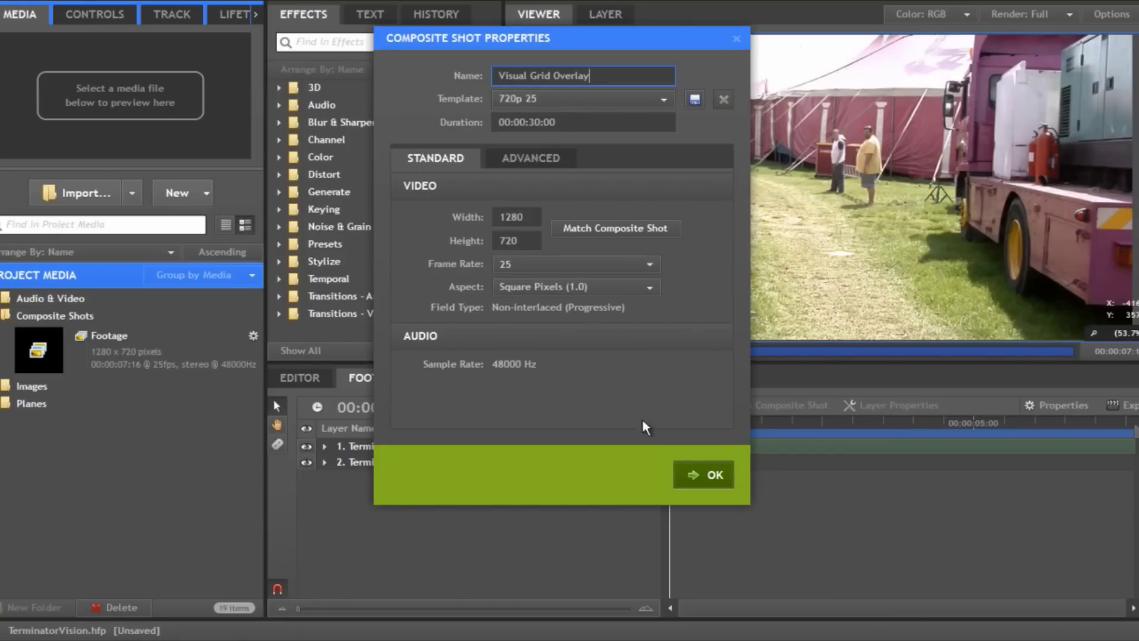
click(716, 473)
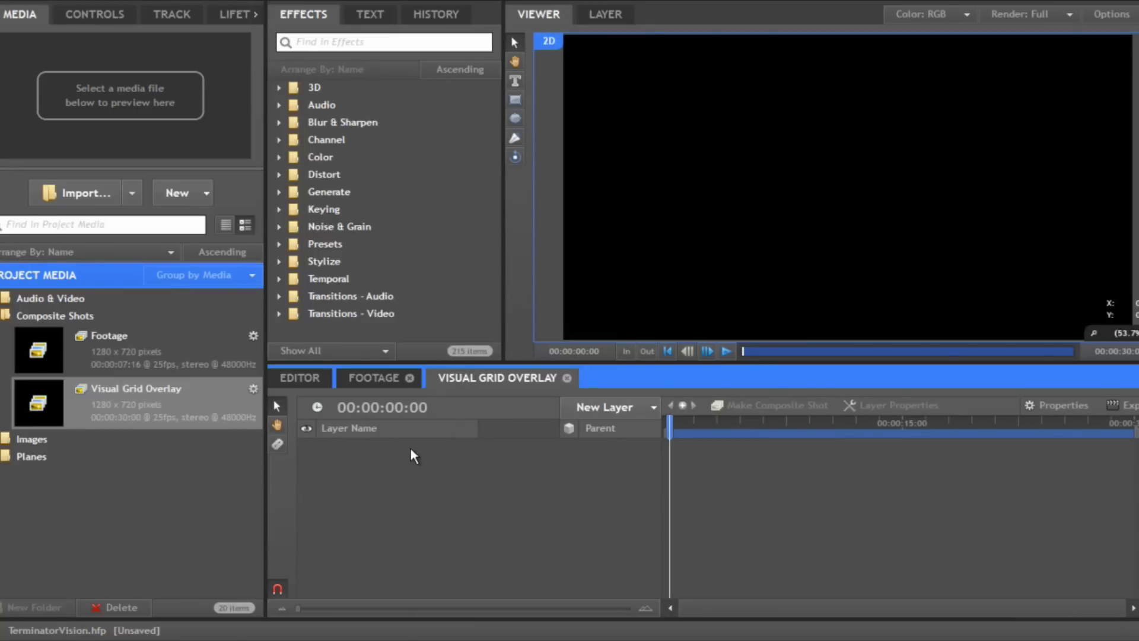
Add a white plane layer named 'Visual Grid' to the composite.
right_click(513, 479)
mouse_move(534, 485)
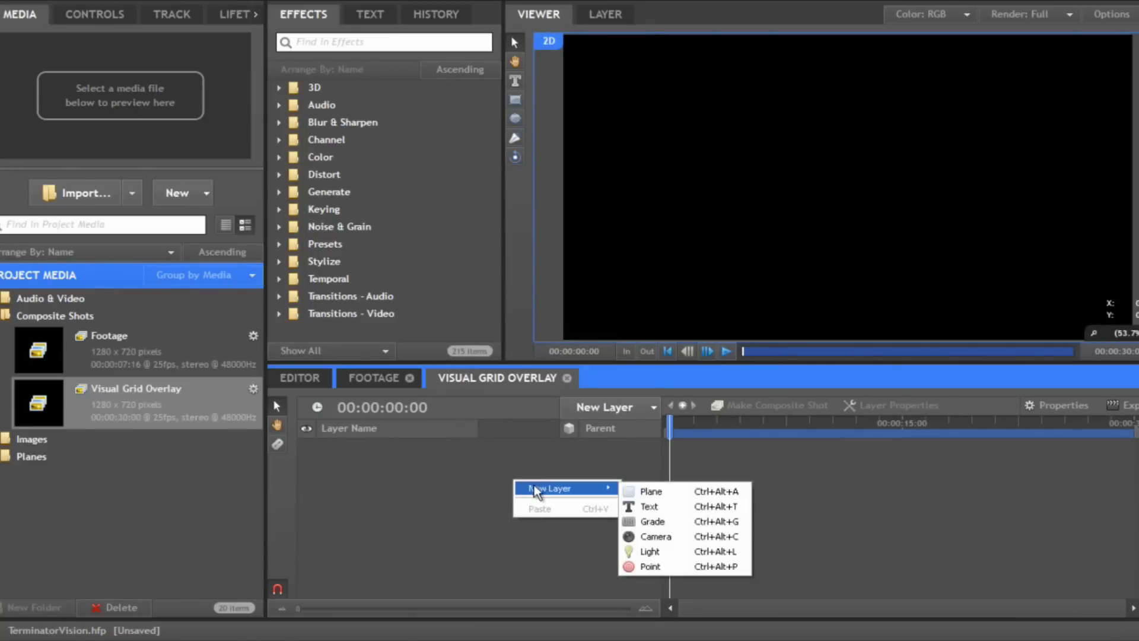
click(653, 492)
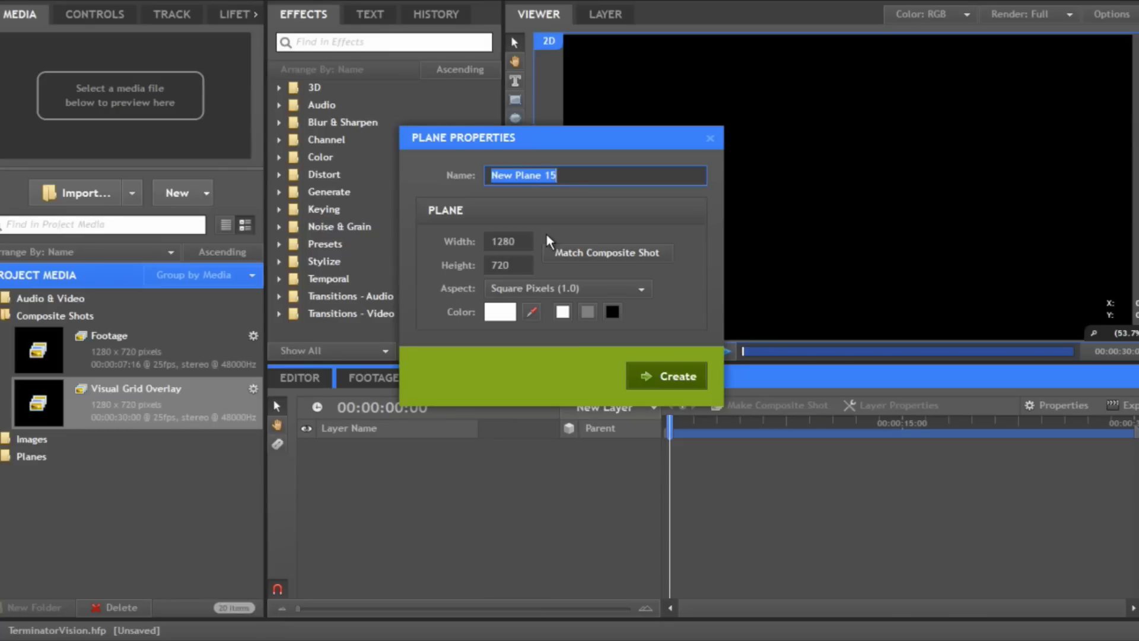
text(Visual gri)
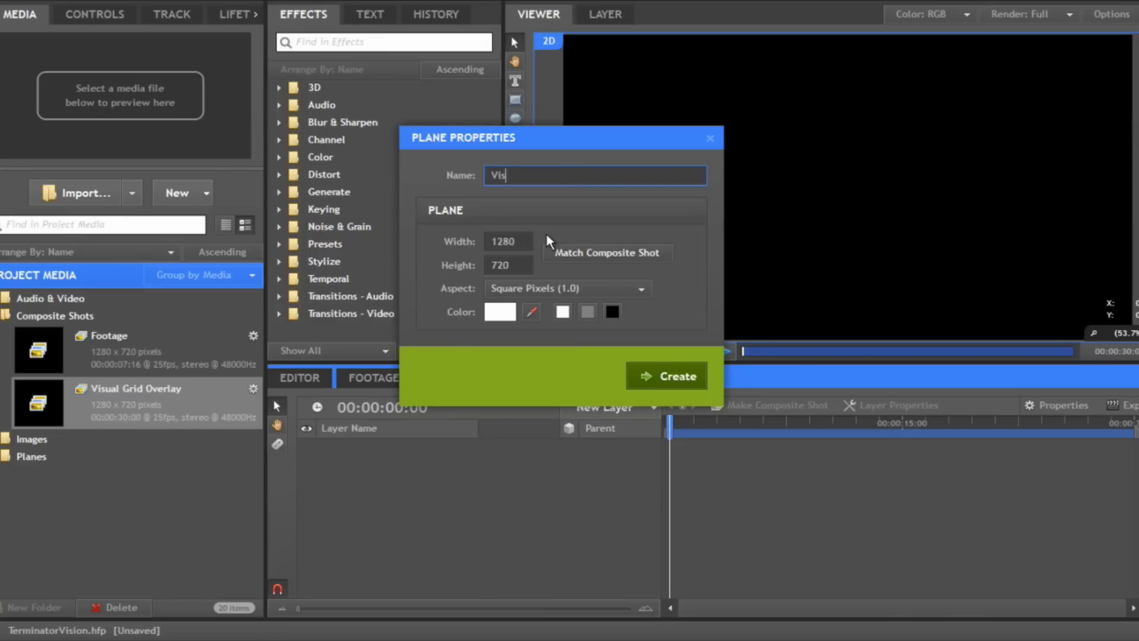
key(BackSpace)
text(id)
key(Left)
key(Left)
key(Left)
key(Left)
key(shift+Right)
text(G)
click(666, 376)
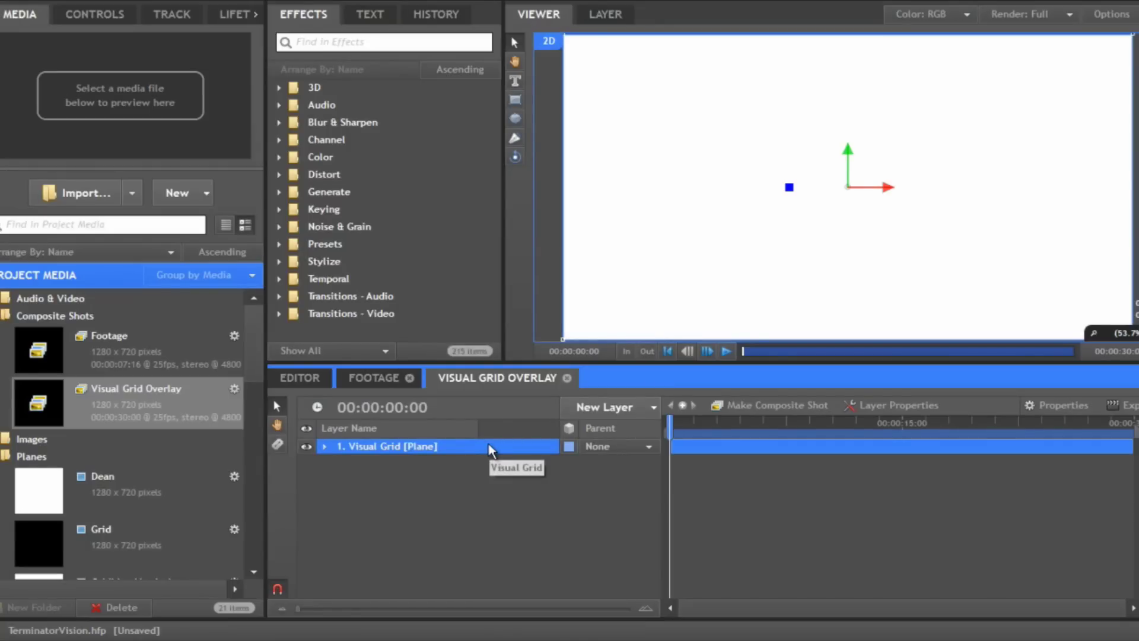
Apply the Grid effect to the Visual Grid plane.
click(325, 43)
text(grid)
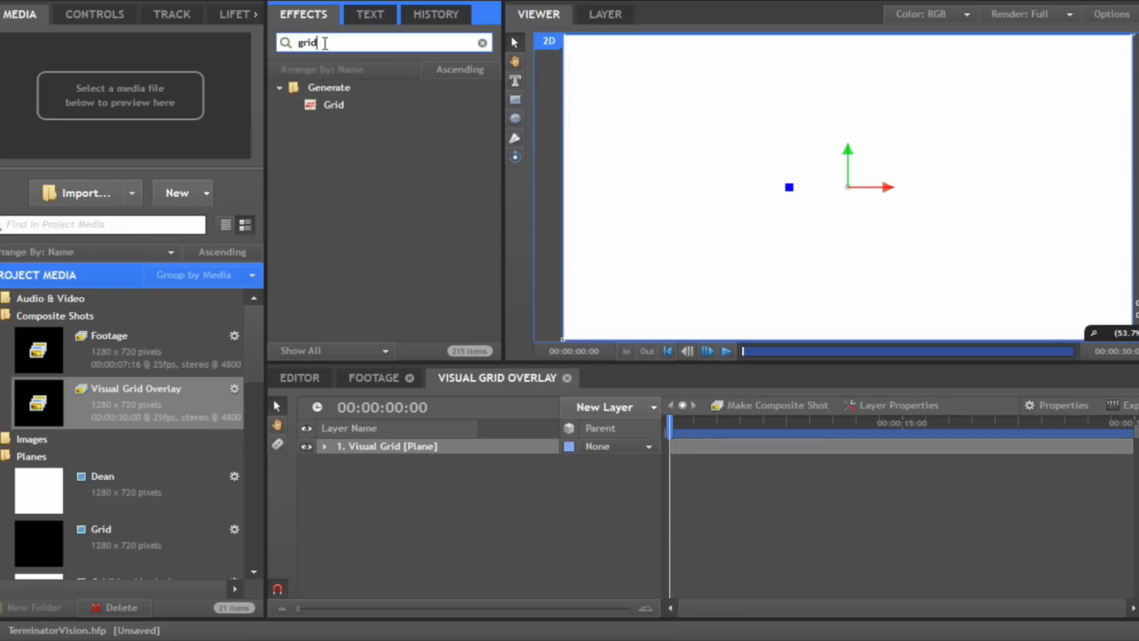
drag(329, 108, 412, 447)
scroll(710, 223, down, 3)
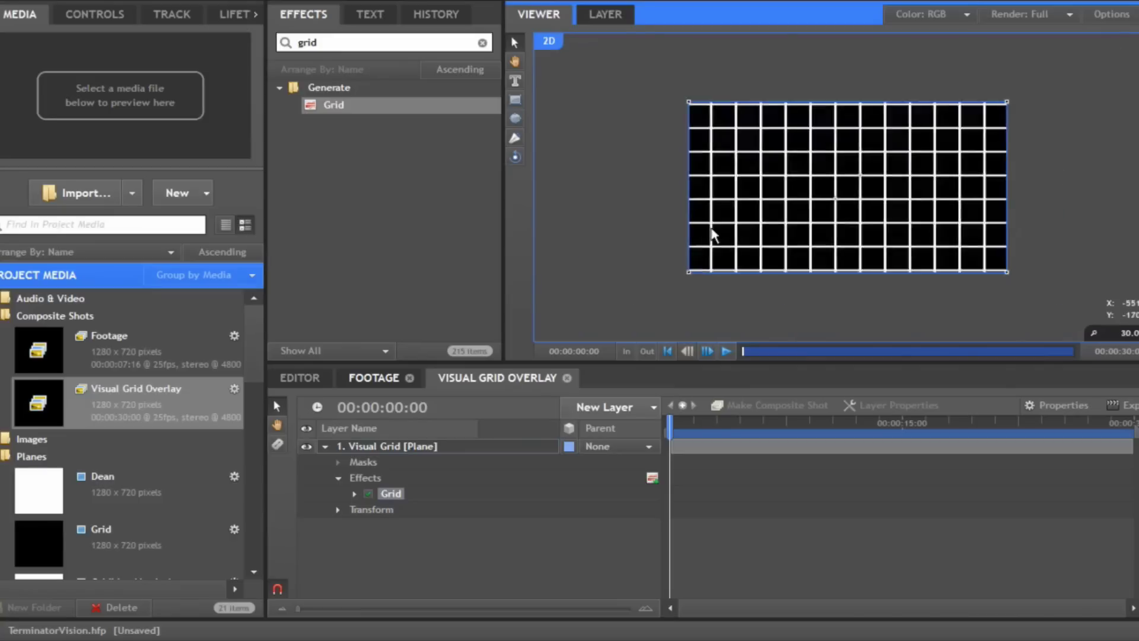
scroll(711, 226, up, 2)
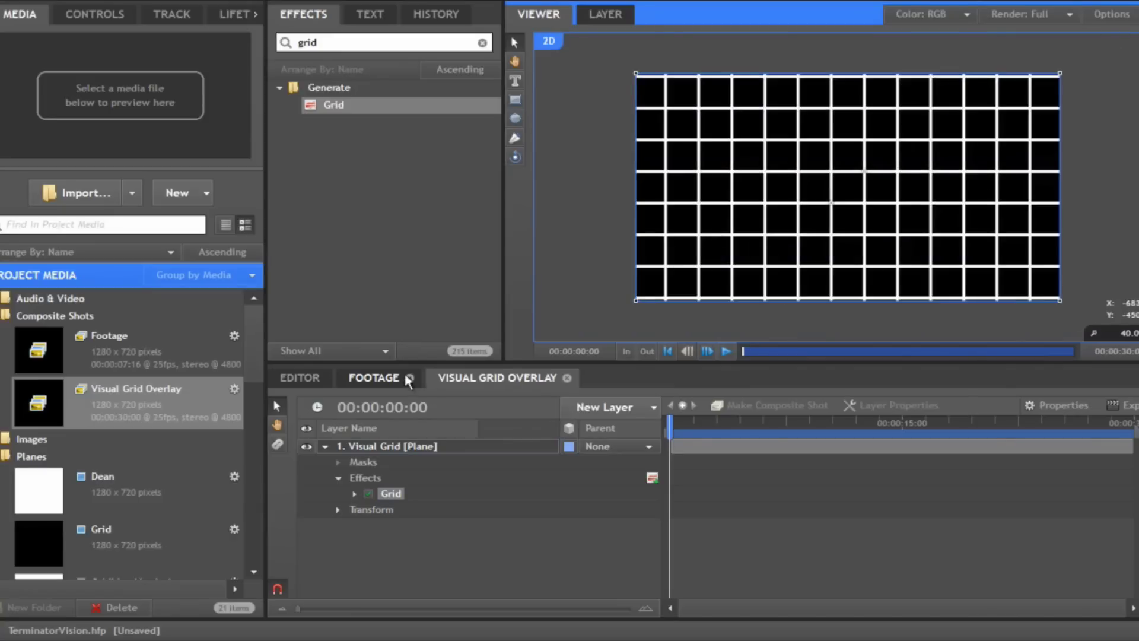
Set the Grid effect's Point 1 position to 40, 40.
click(393, 494)
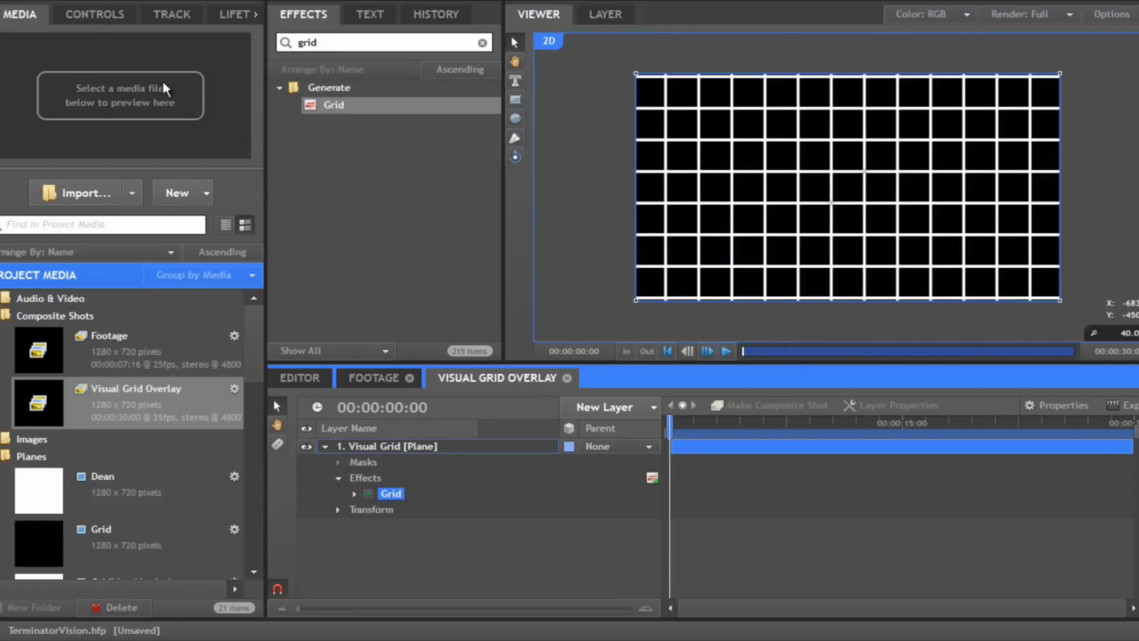
click(95, 14)
click(3, 105)
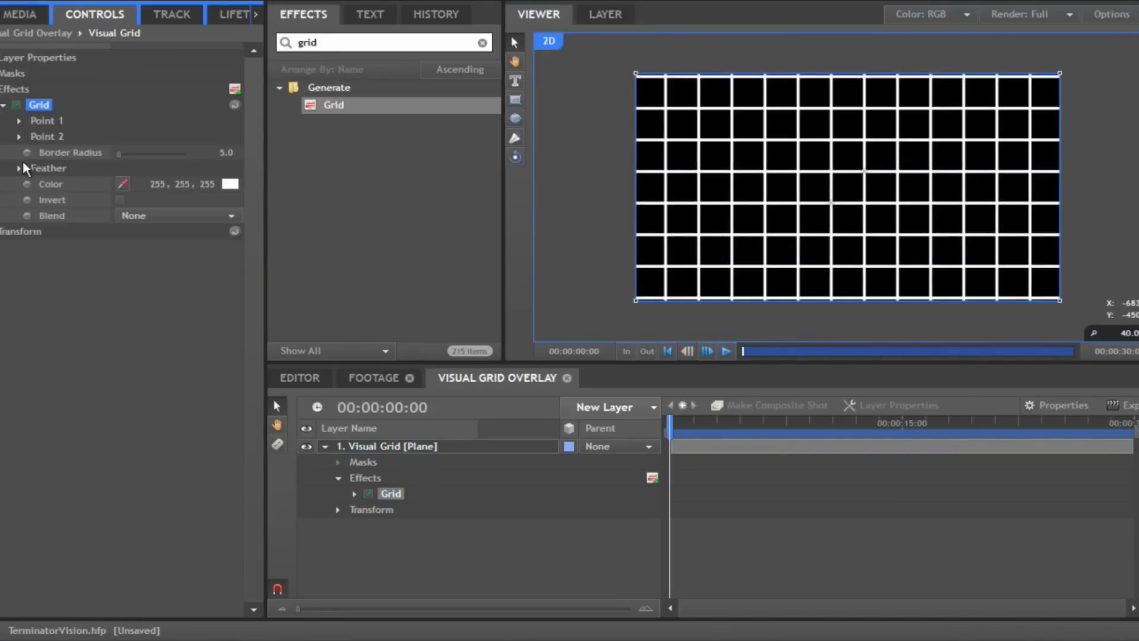
click(19, 122)
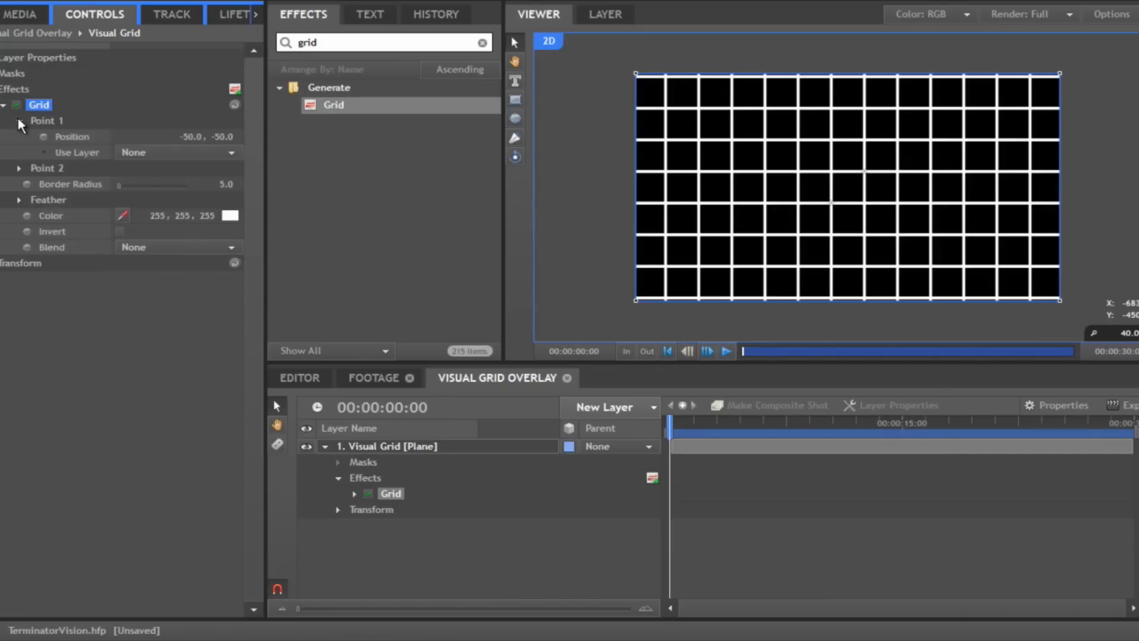
click(188, 136)
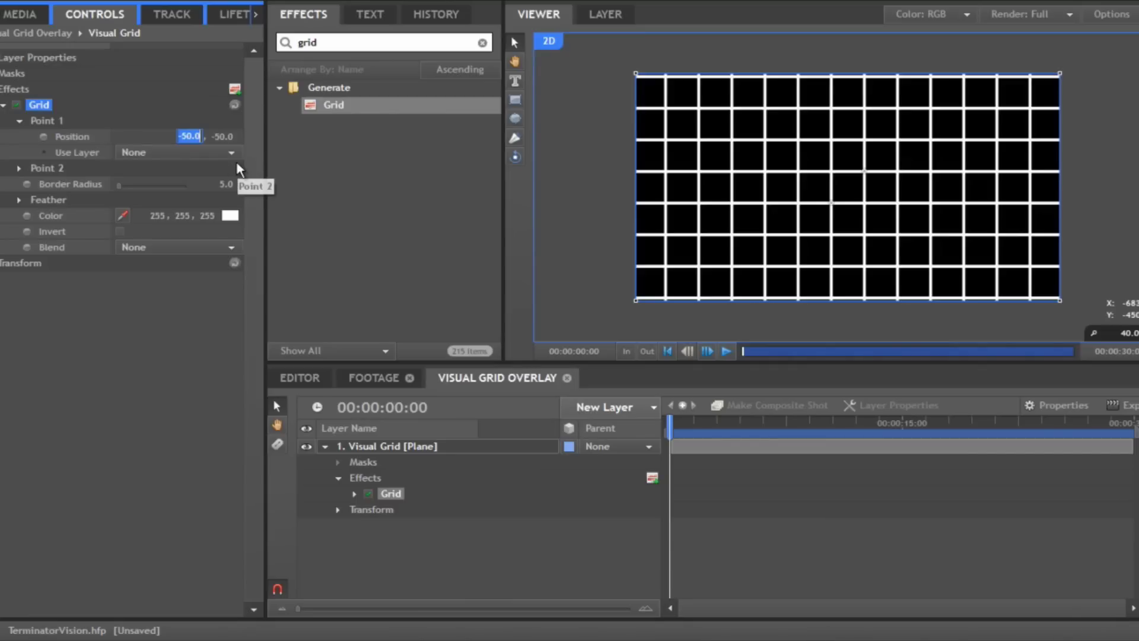
text(40)
key(Tab)
text(40)
key(Return)
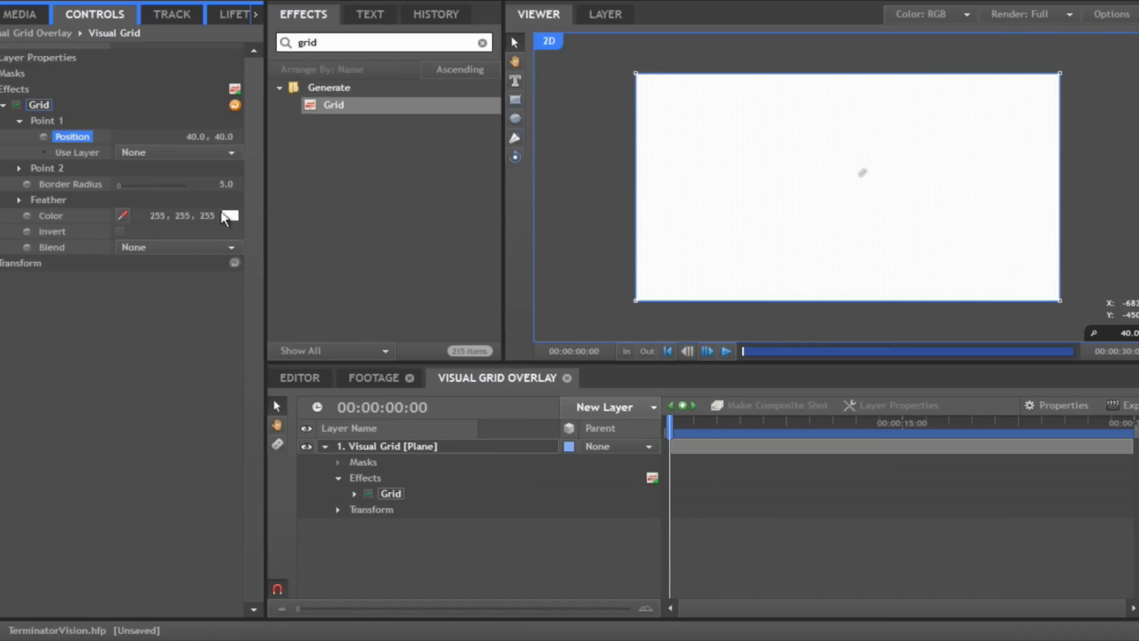
Set the Grid effect's Border Radius to 2.0.
click(224, 180)
text(2)
key(Return)
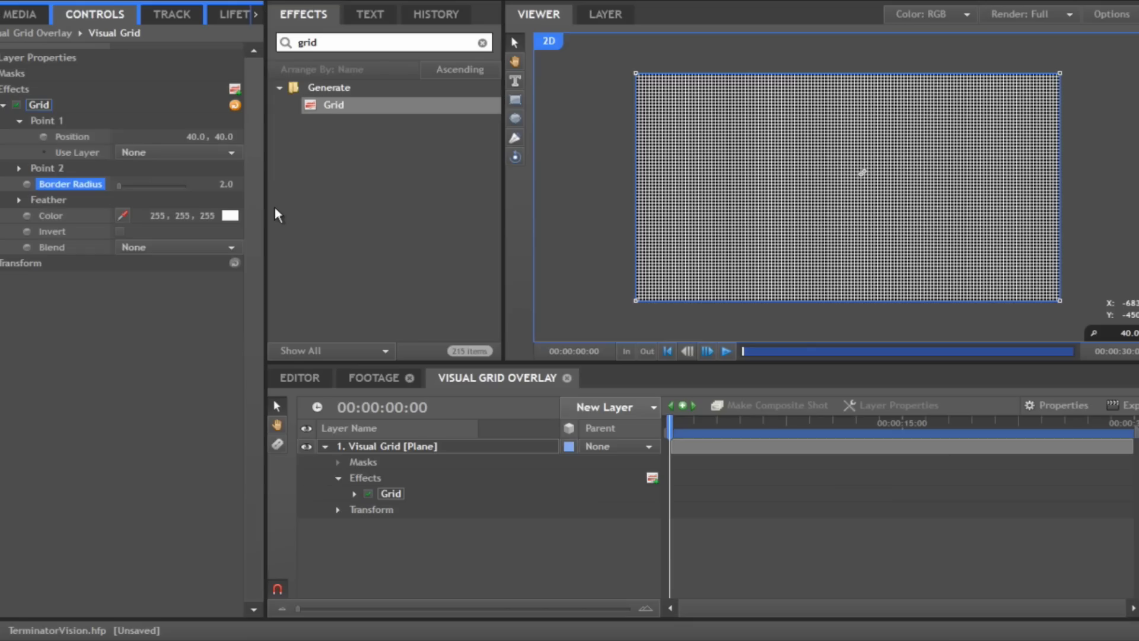
scroll(723, 218, up, 5)
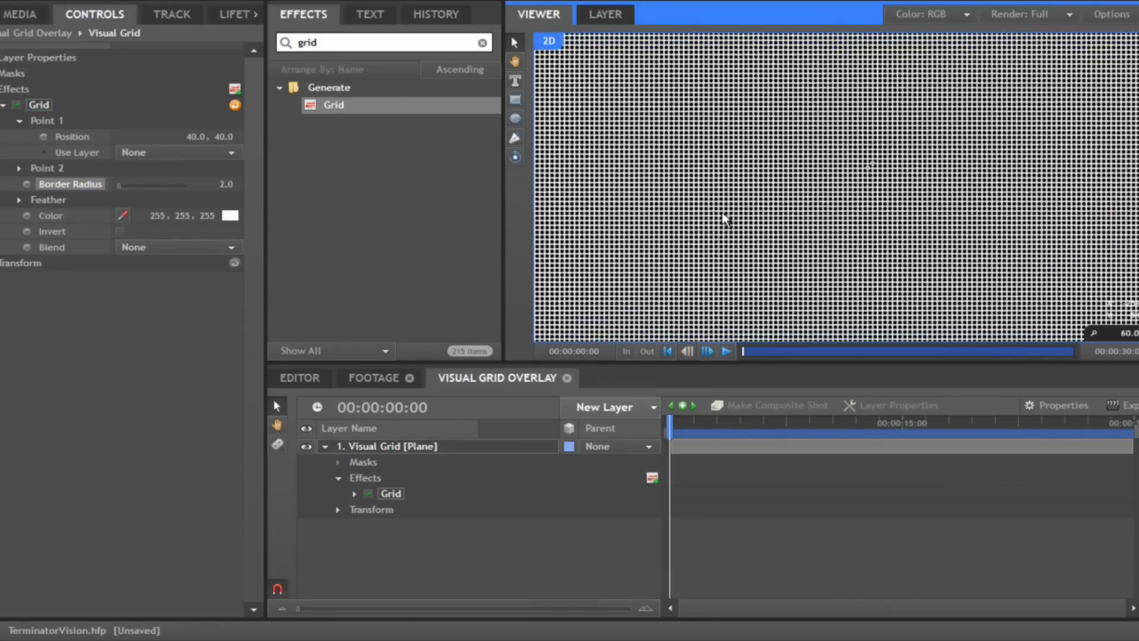
scroll(723, 218, down, 5)
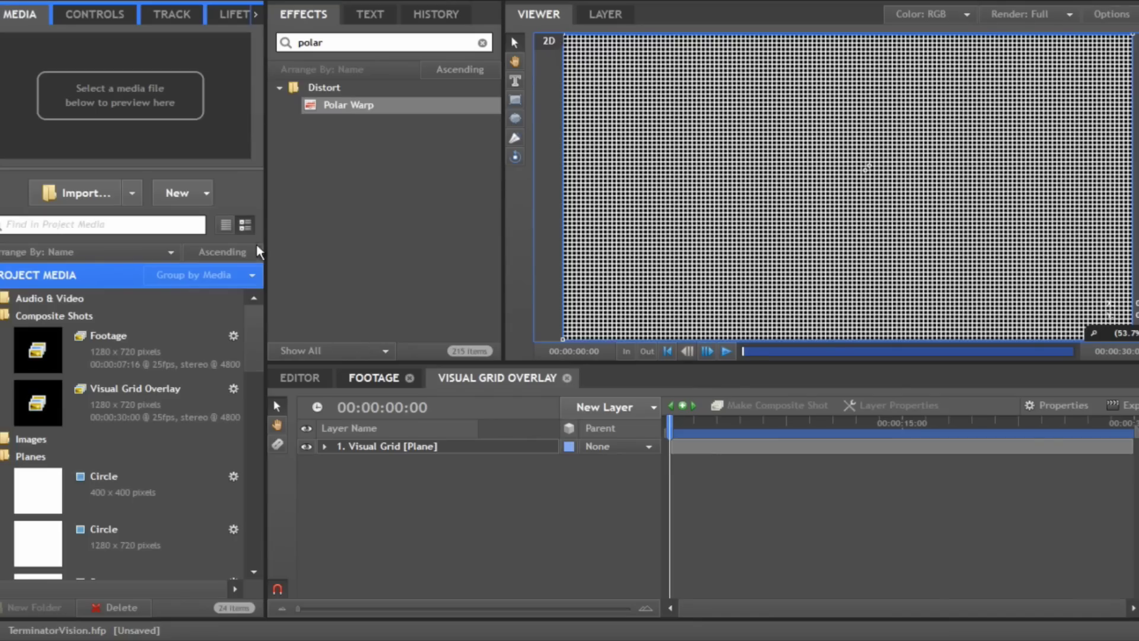
Create a new composite shot named Target.
click(205, 194)
click(257, 236)
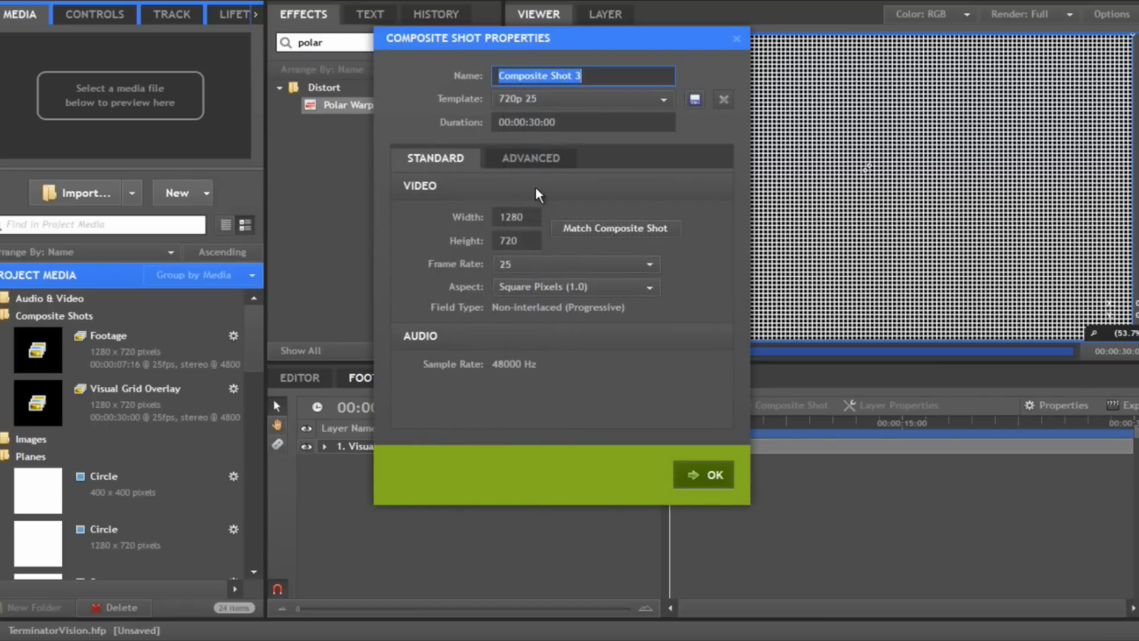
text(Target)
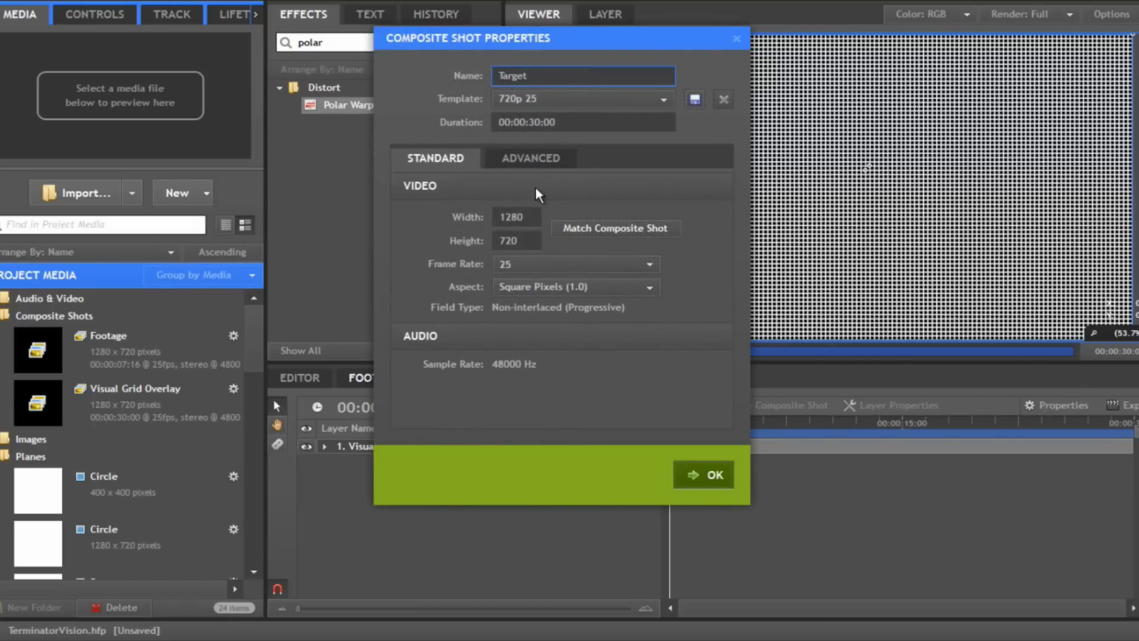
click(712, 478)
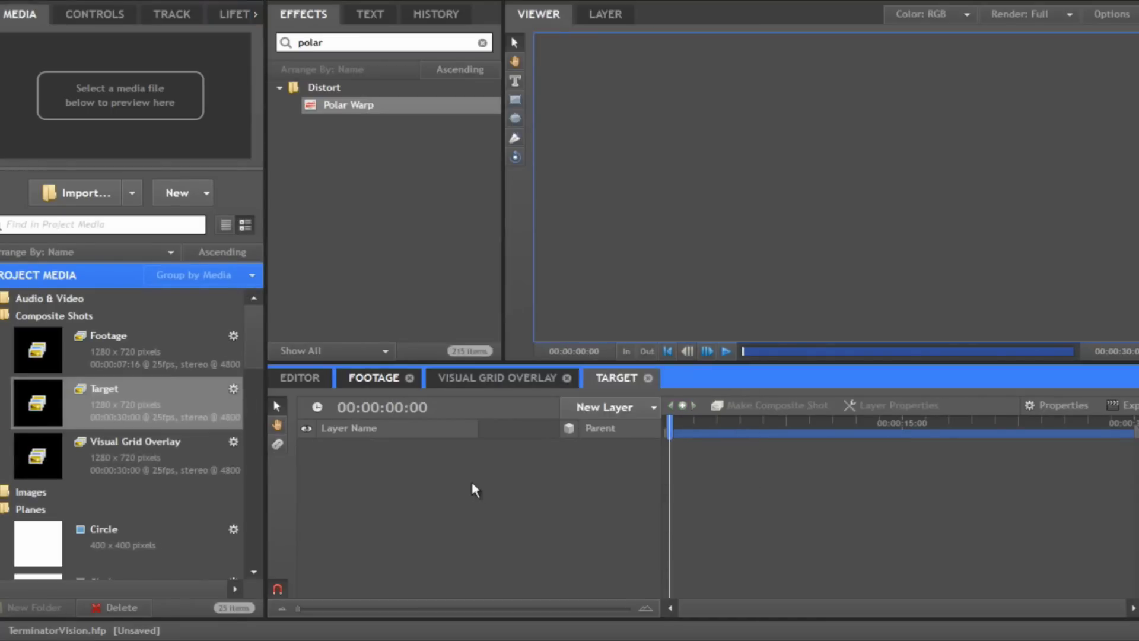
Add a white plane layer named Circle to the Target composite.
right_click(443, 478)
mouse_move(462, 487)
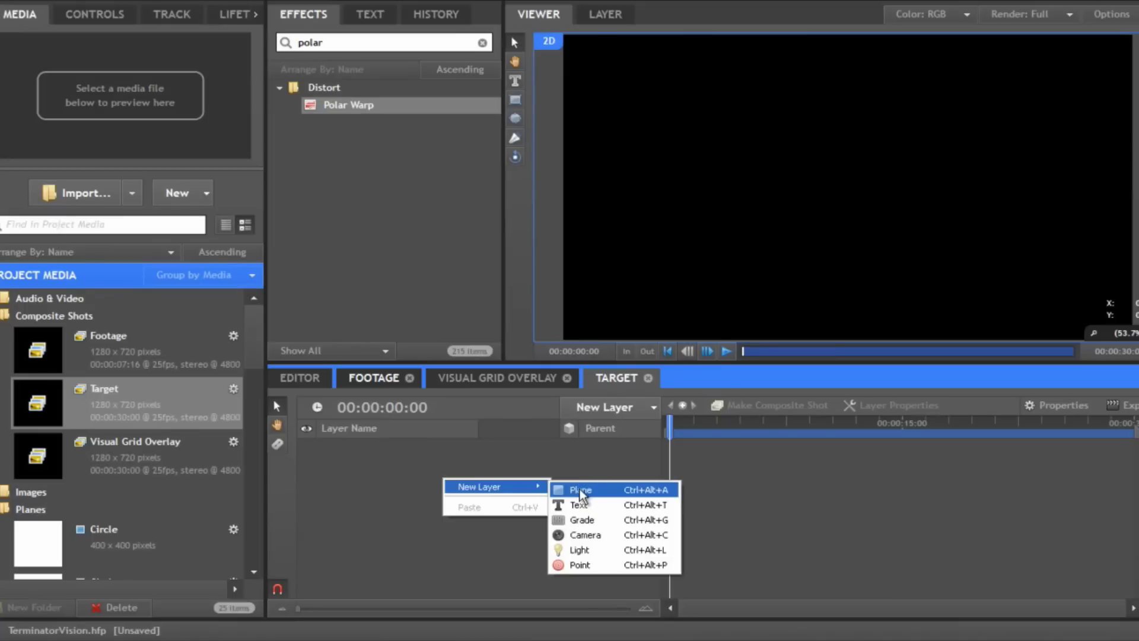
click(585, 489)
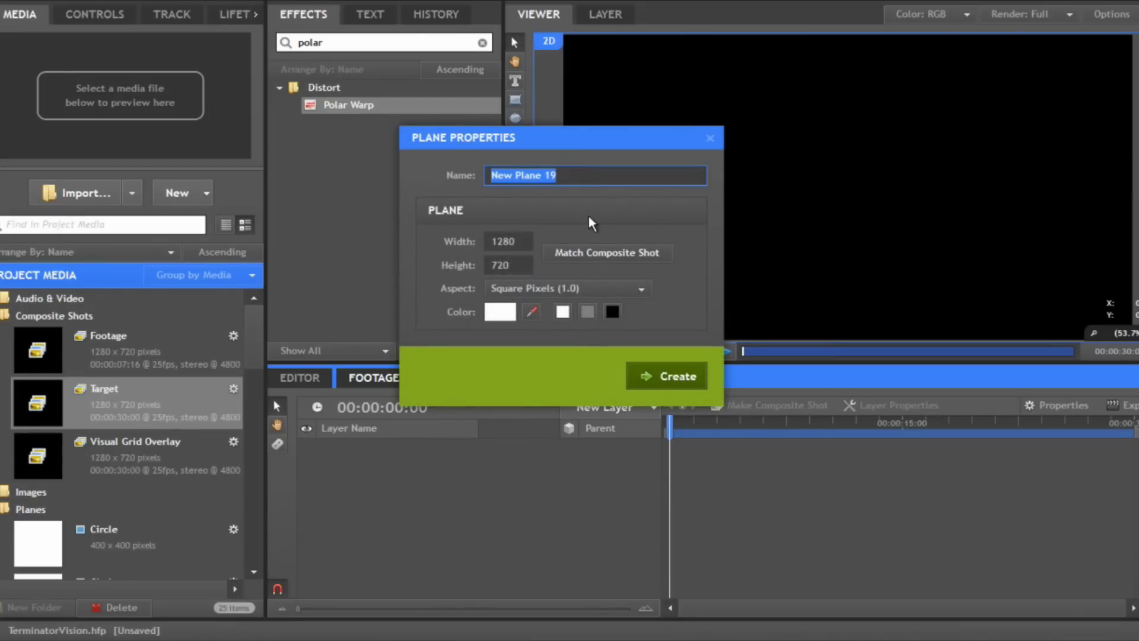
text(Circle)
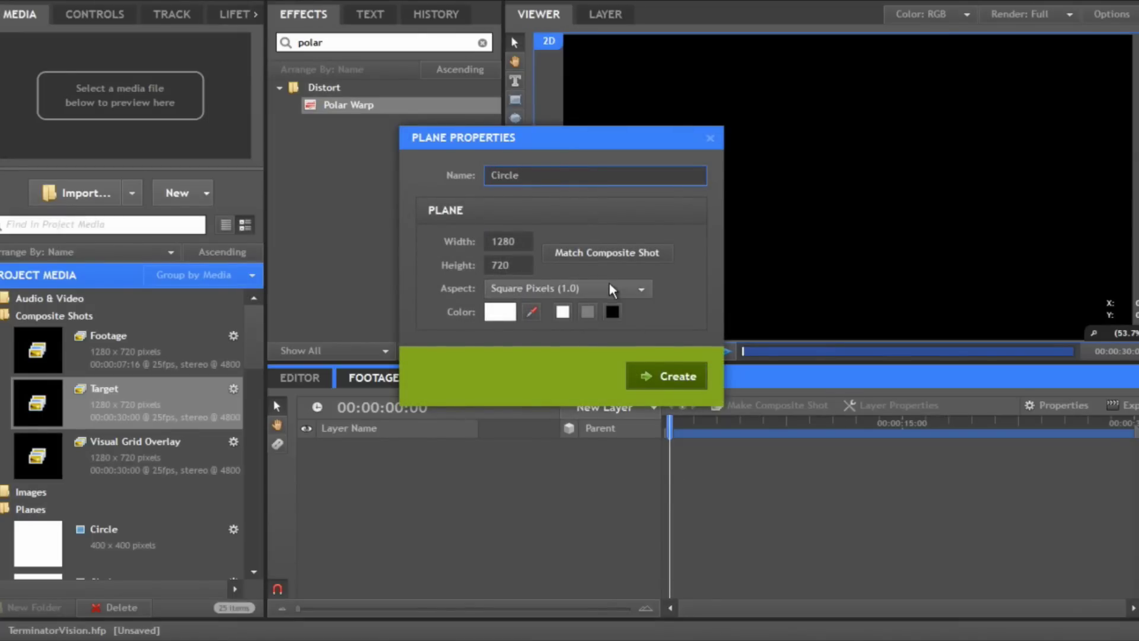
click(668, 372)
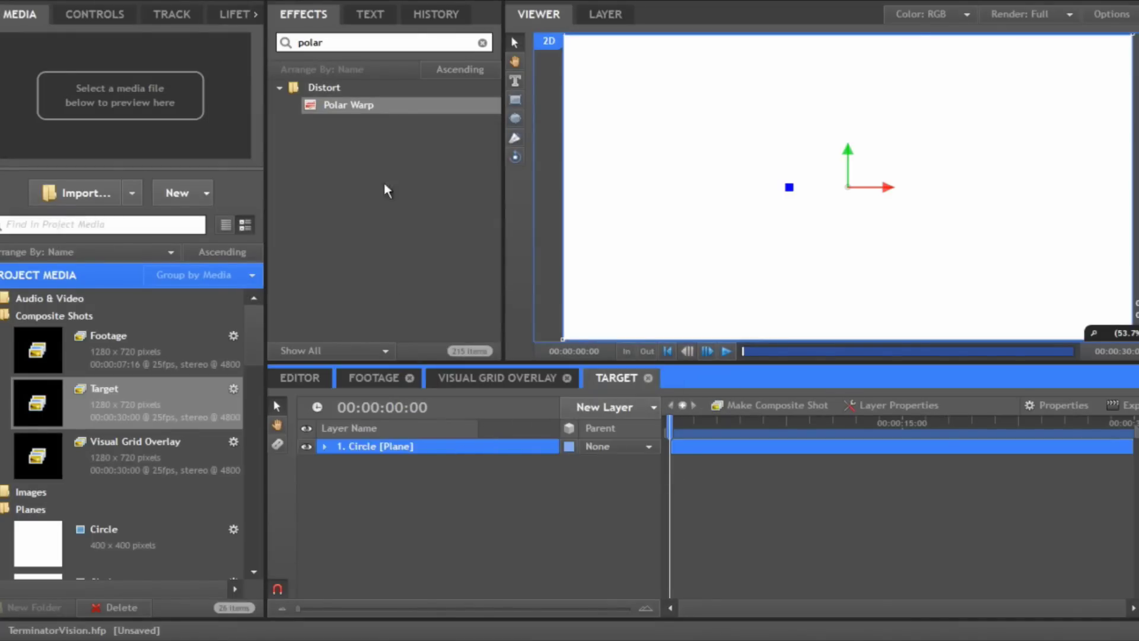
Apply Polar Warp to the Circle plane and set its Start Radius to 73.68.
drag(368, 107, 430, 448)
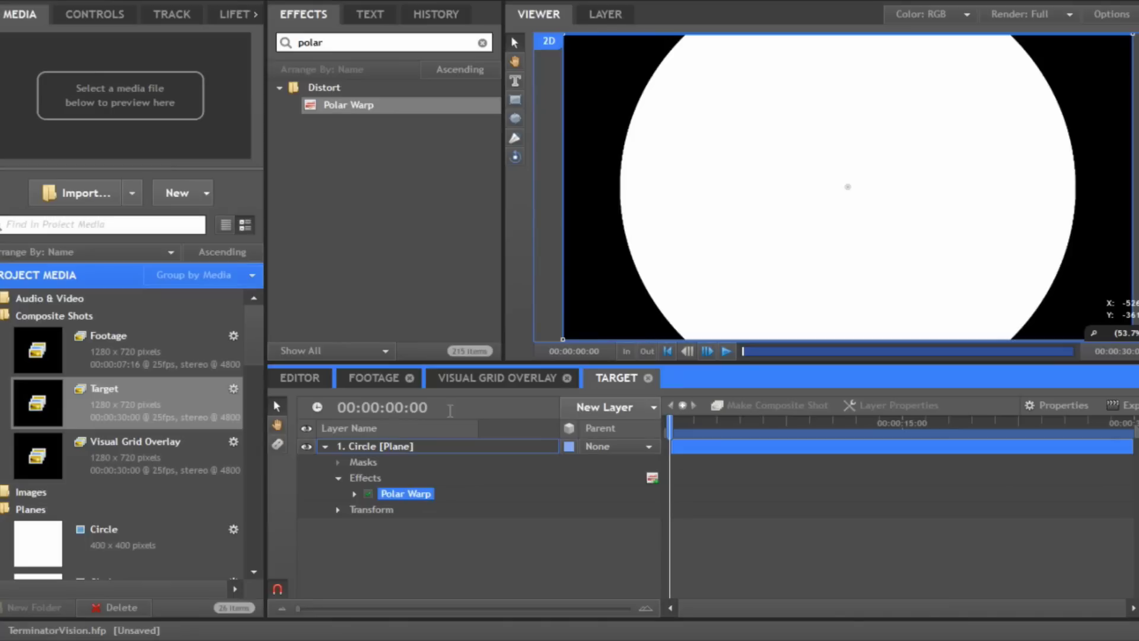
click(425, 550)
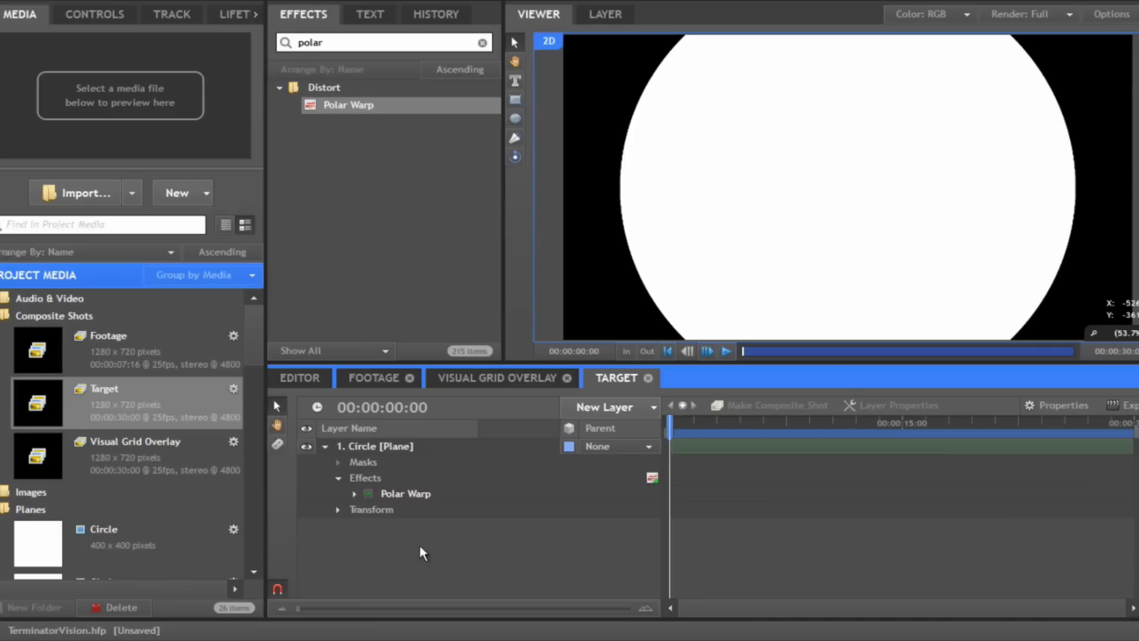
click(89, 15)
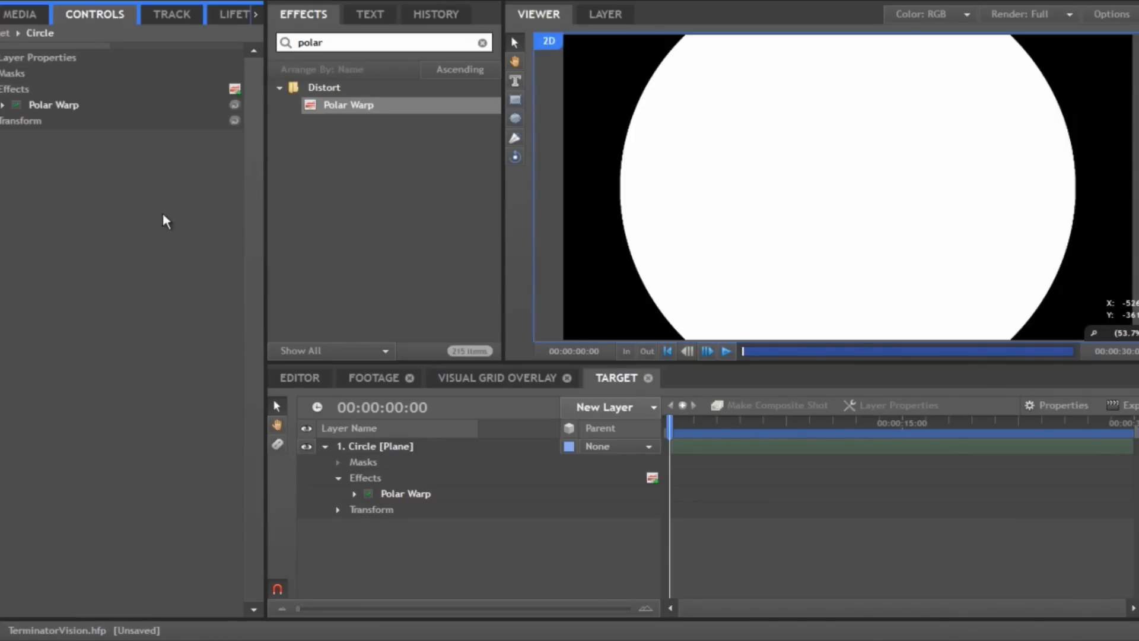
click(3, 105)
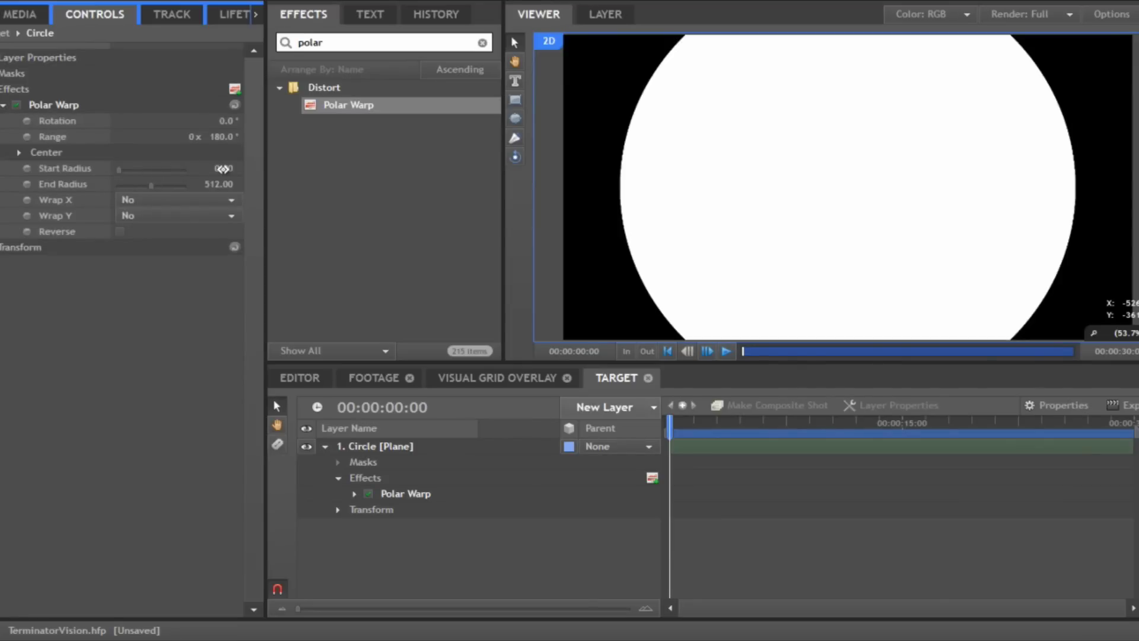
click(223, 169)
text(73.68)
key(Return)
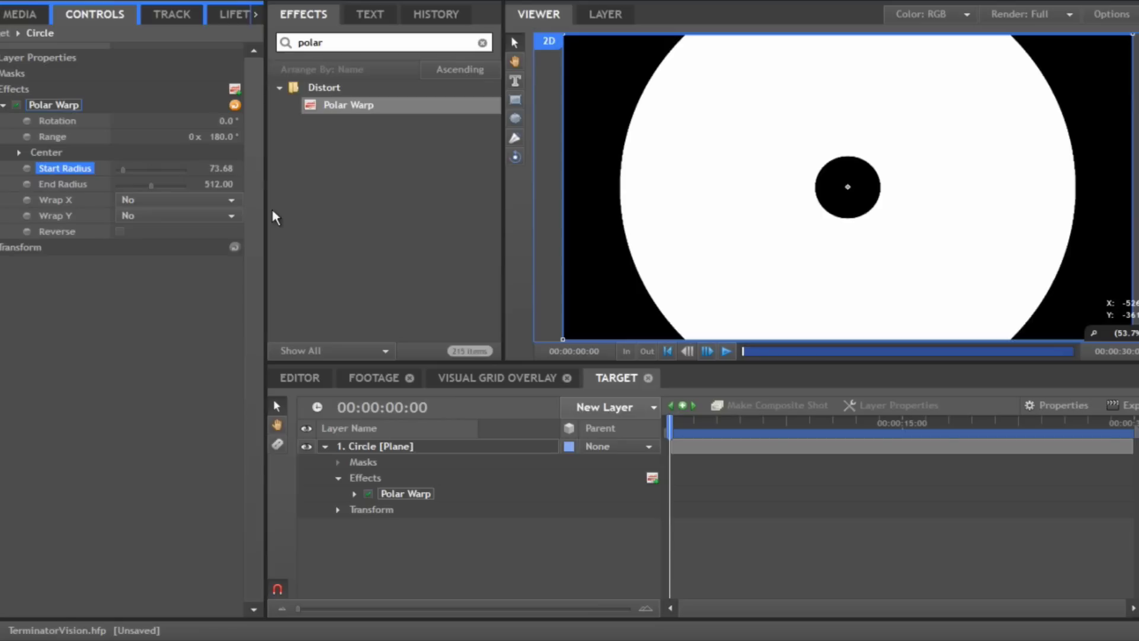
Set the Polar Warp End Radius to 71.68, leaving a thin ring.
click(236, 185)
text(71.68)
key(Return)
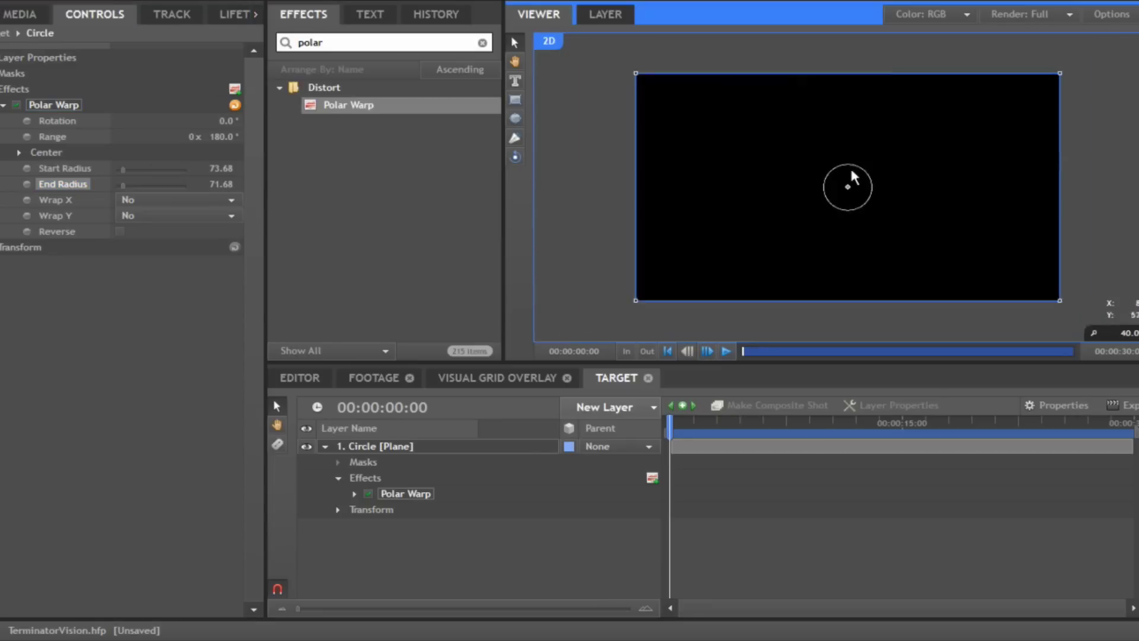
scroll(850, 166, up, 5)
scroll(851, 171, down, 5)
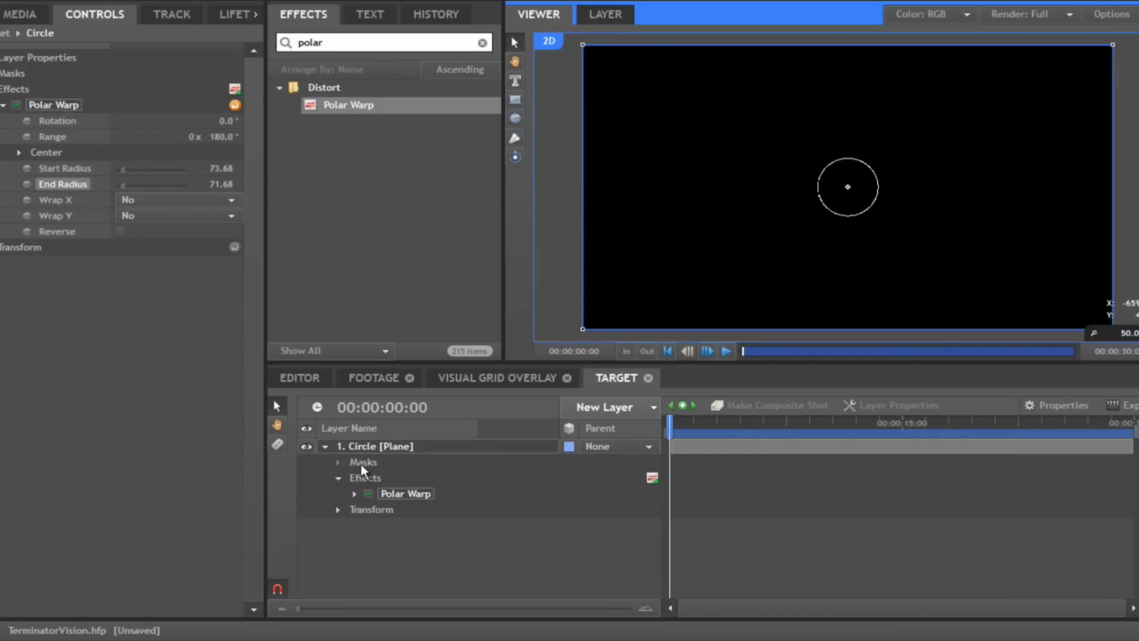
Add a new plane layer named Target Rotator.
right_click(400, 549)
mouse_move(416, 554)
click(541, 554)
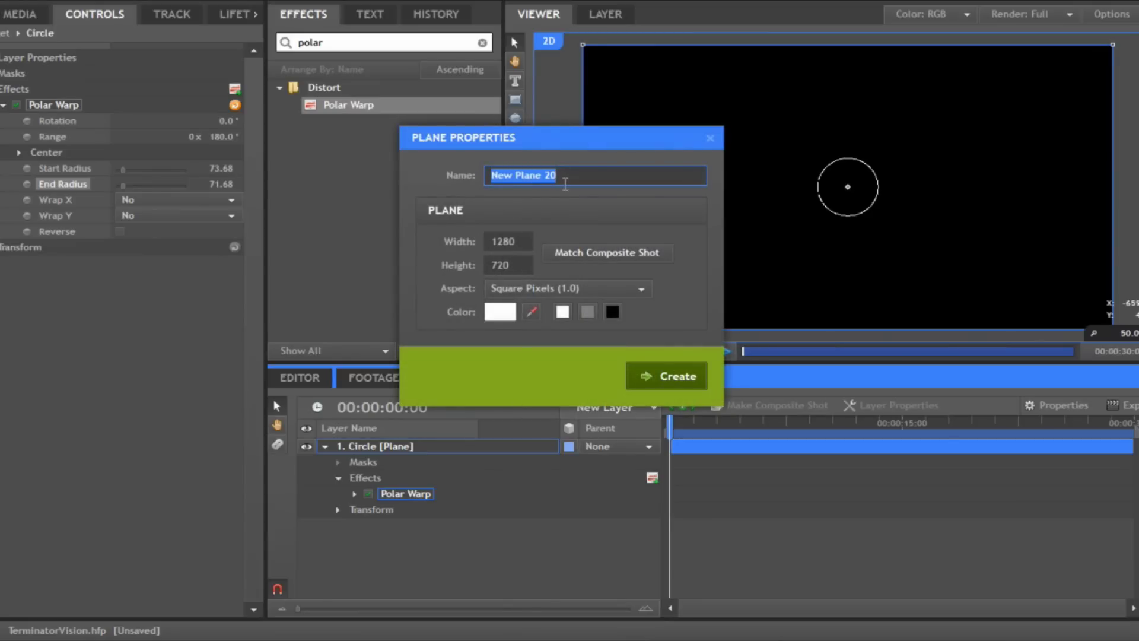
text(Target )
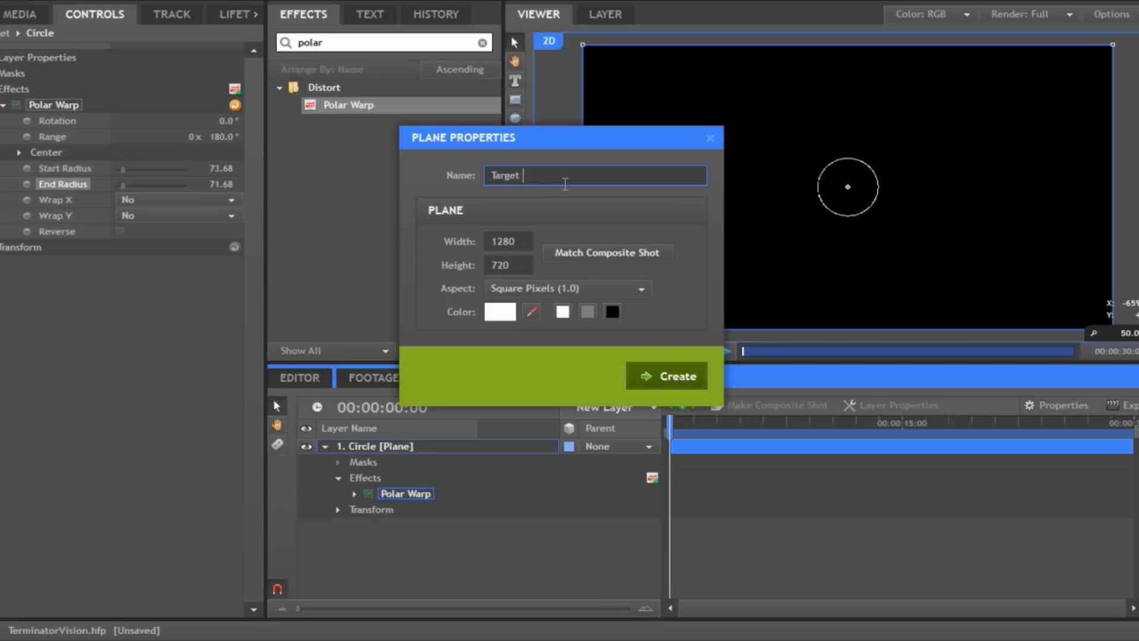
text(Rotator)
click(662, 373)
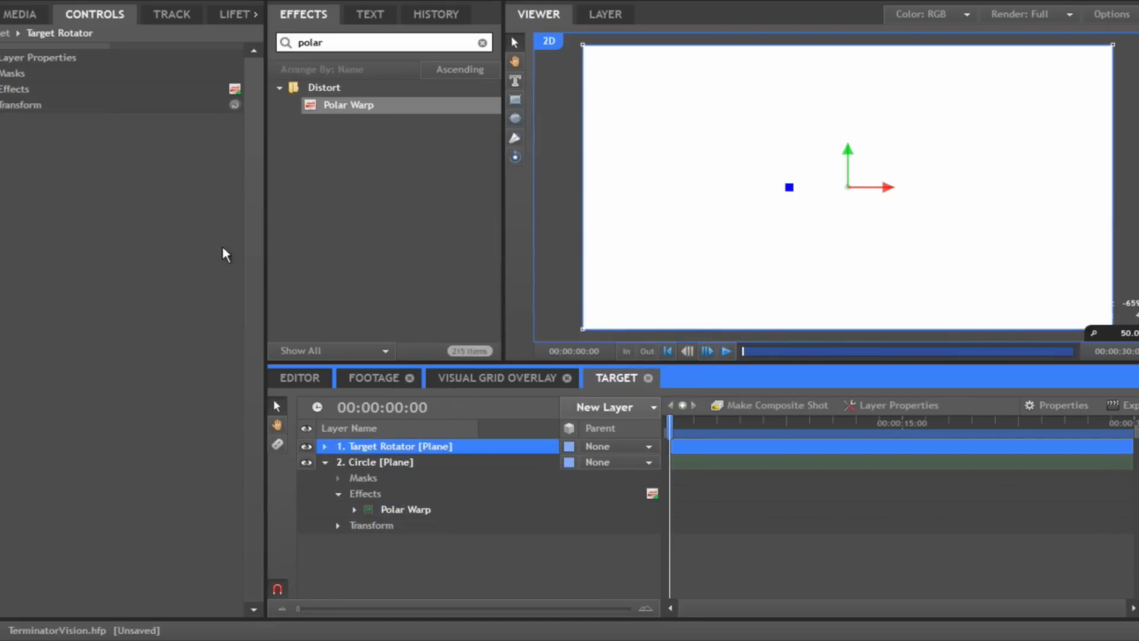
Apply Polar Warp to Target Rotator and set its Range to 20.
drag(346, 104, 426, 446)
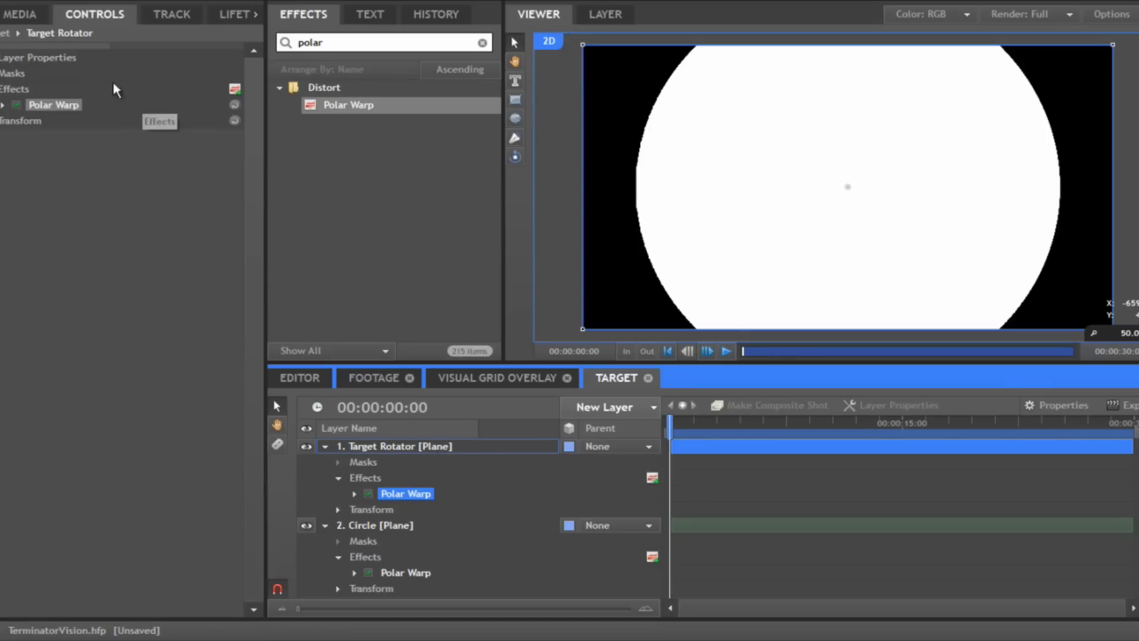
click(3, 105)
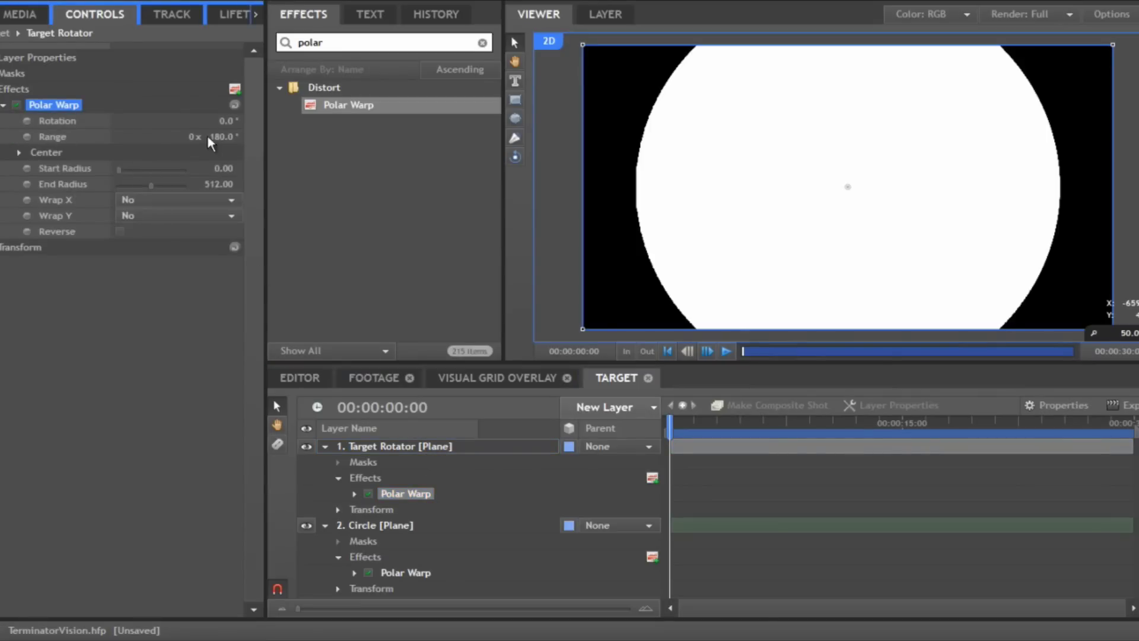
click(223, 136)
text(20)
key(Return)
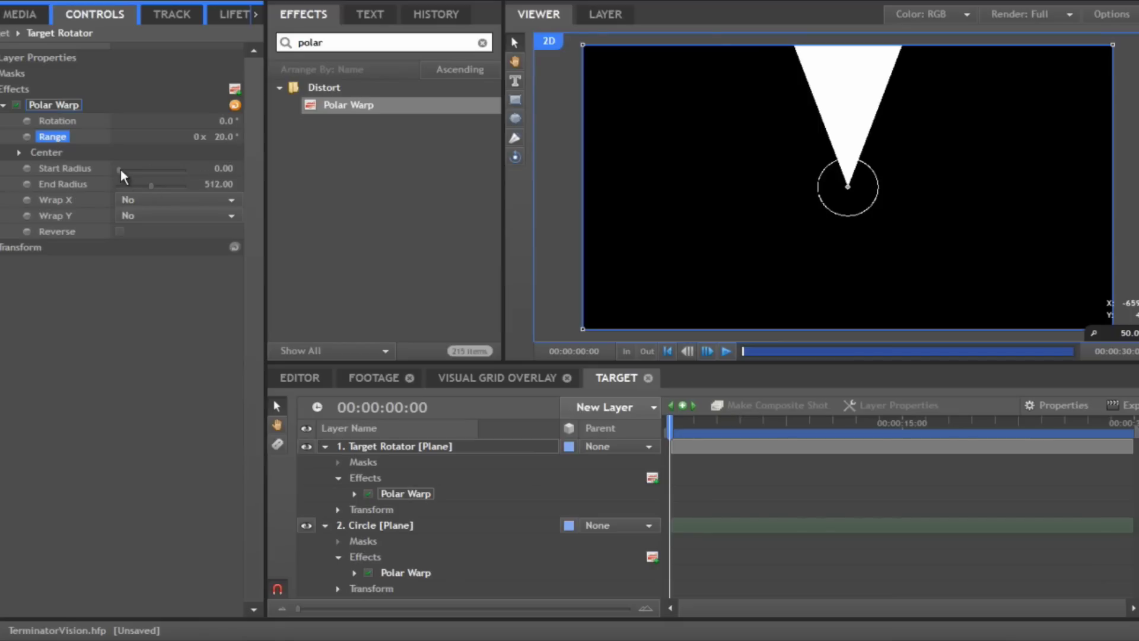
Set the arc's Start Radius to 84.68 and End Radius to 80.68.
click(223, 169)
text(84.68)
key(Return)
key(Tab)
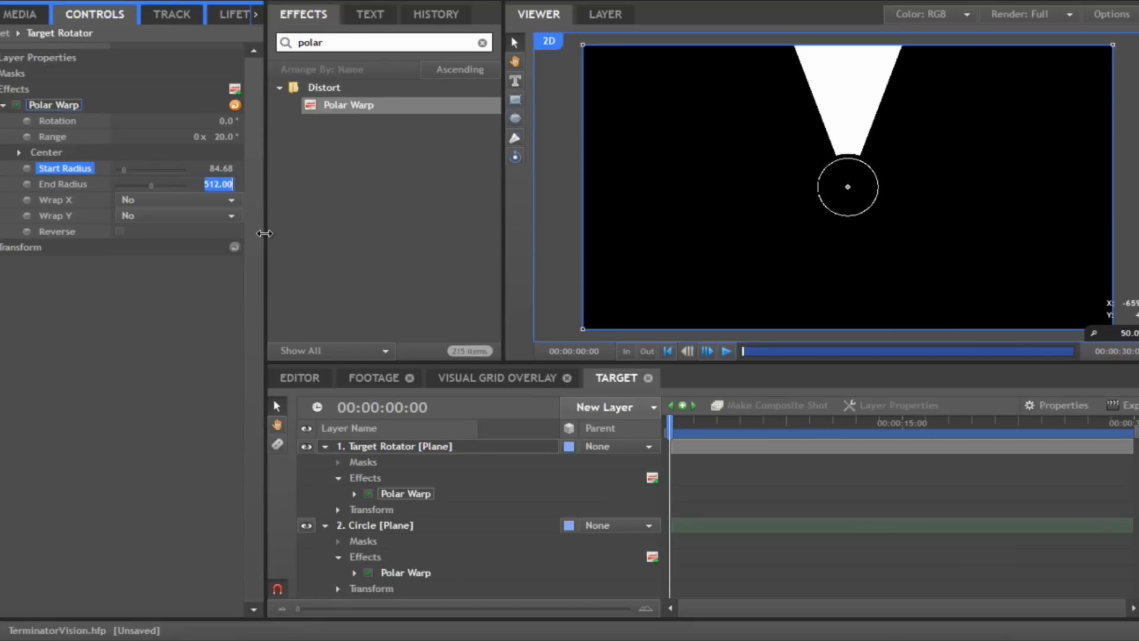
text(80.8)
key(BackSpace)
text(68)
key(Return)
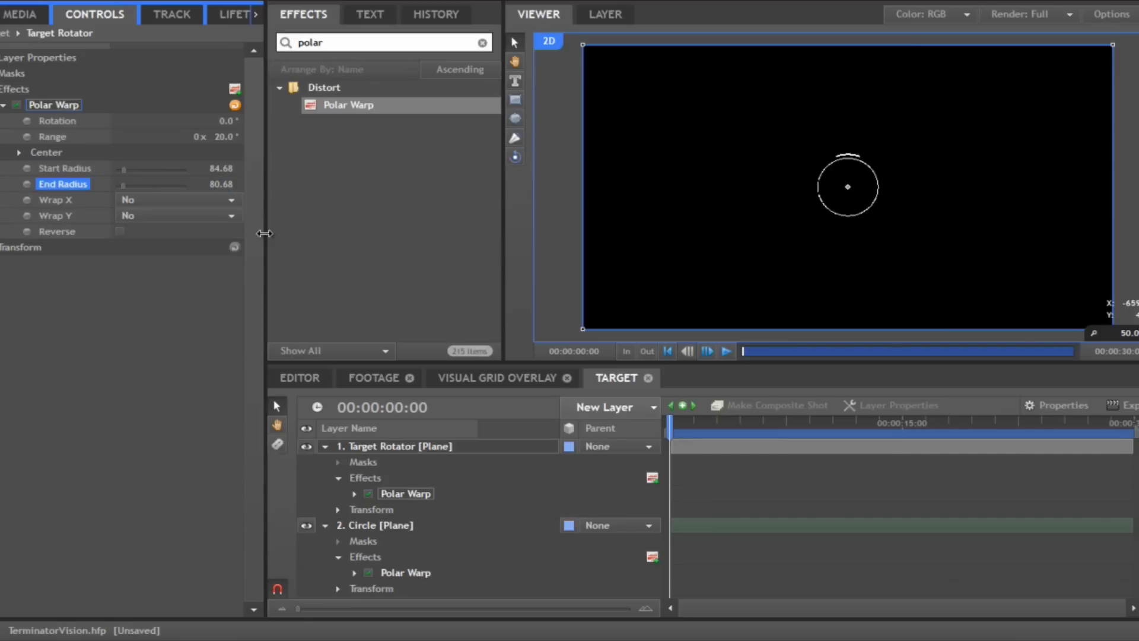
scroll(972, 198, up, 5)
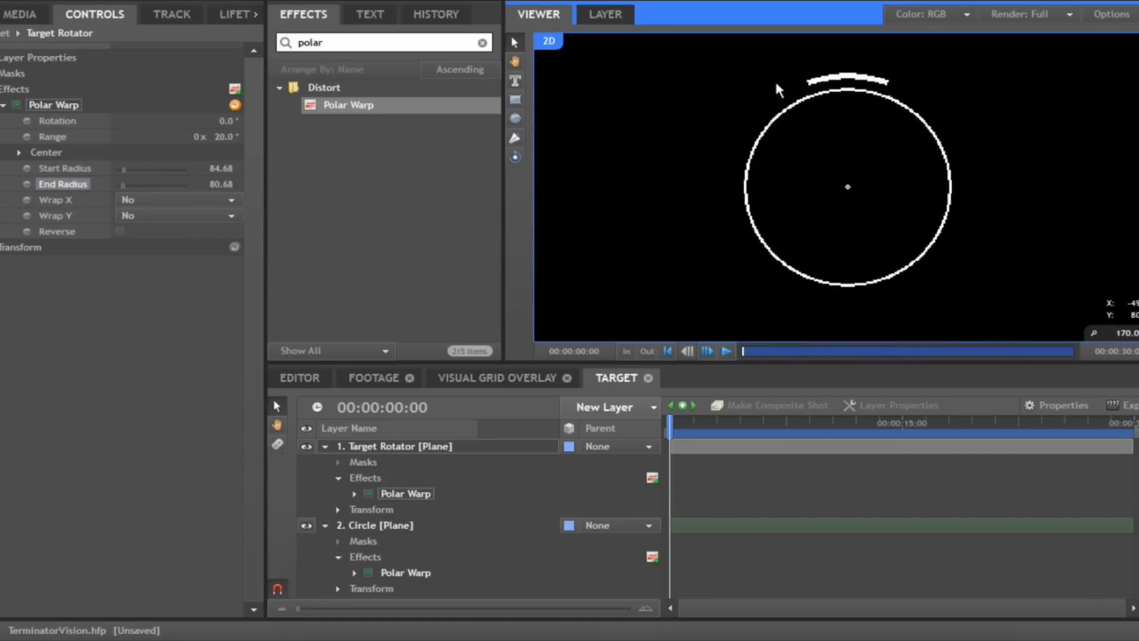
scroll(831, 277, down, 1)
scroll(830, 279, down, 4)
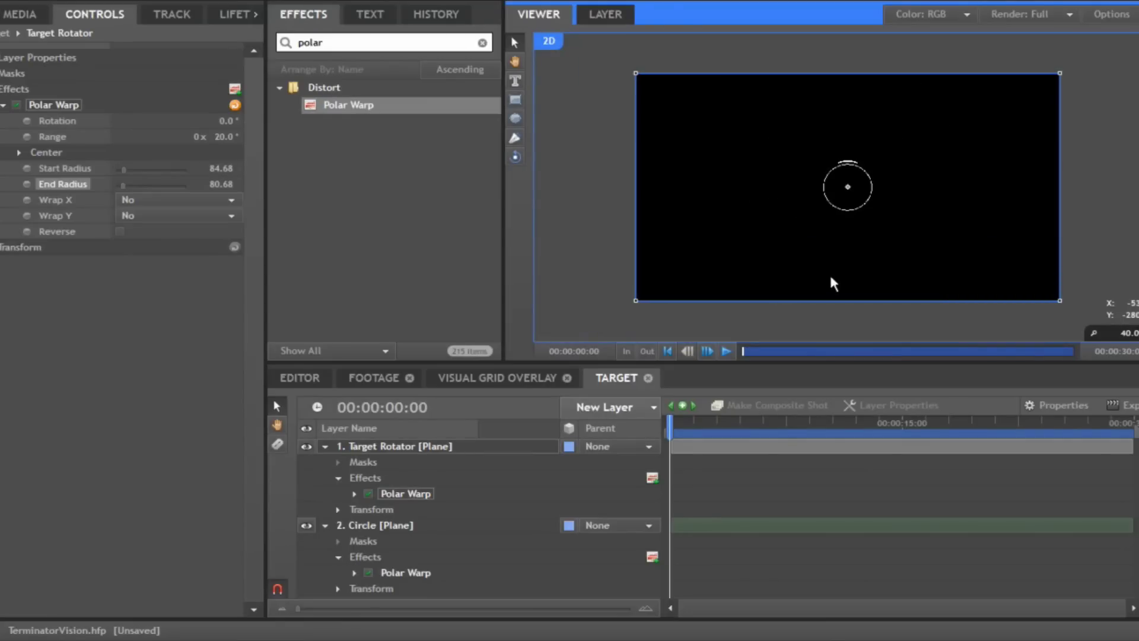
scroll(831, 277, up, 1)
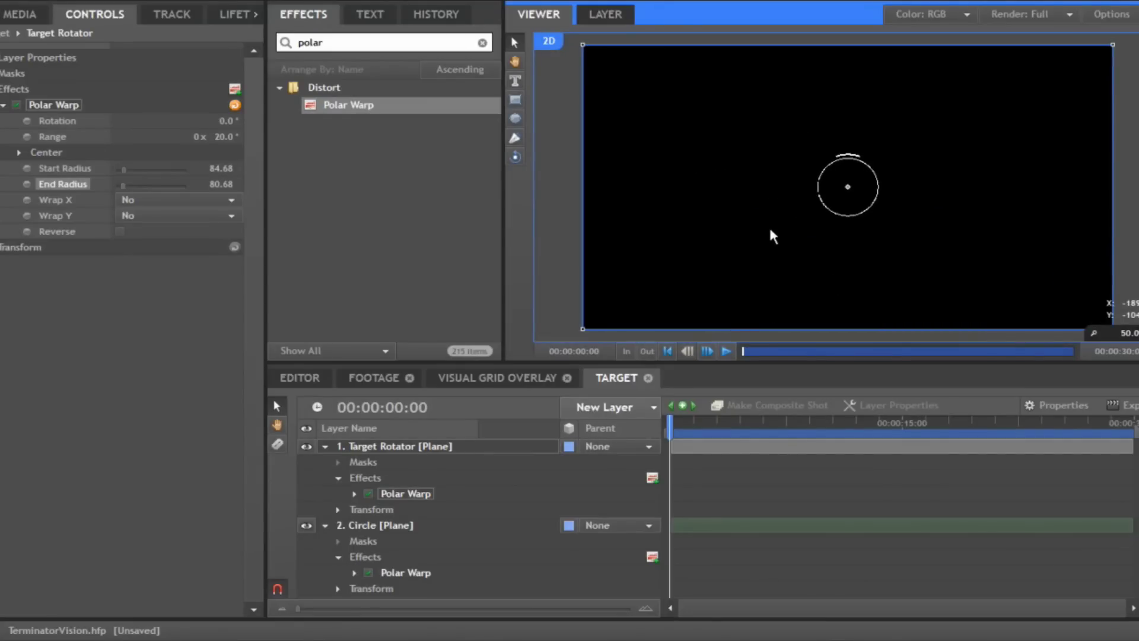
scroll(770, 230, up, 4)
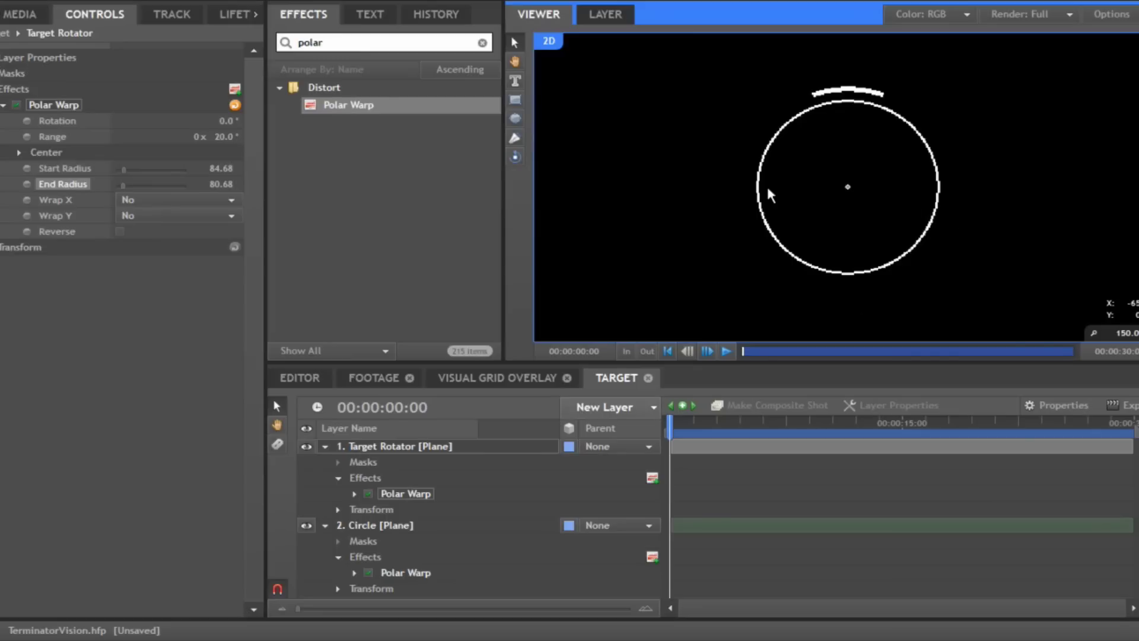
Duplicate the Target Rotator layer and rotate the copy to 90°.
click(325, 446)
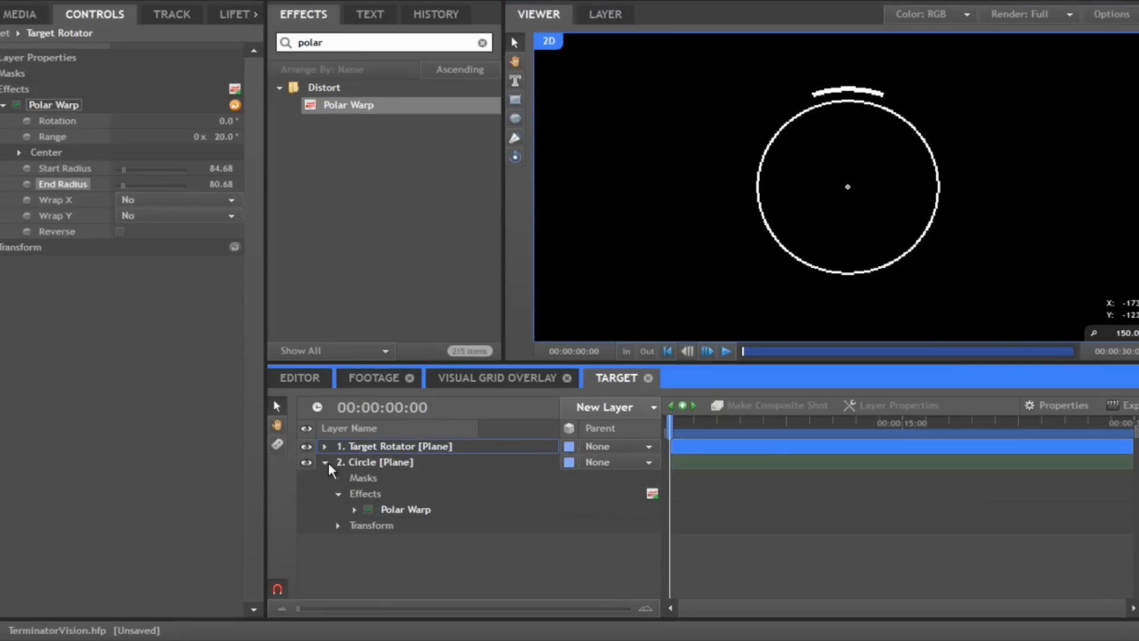
click(326, 462)
click(367, 446)
right_click(367, 445)
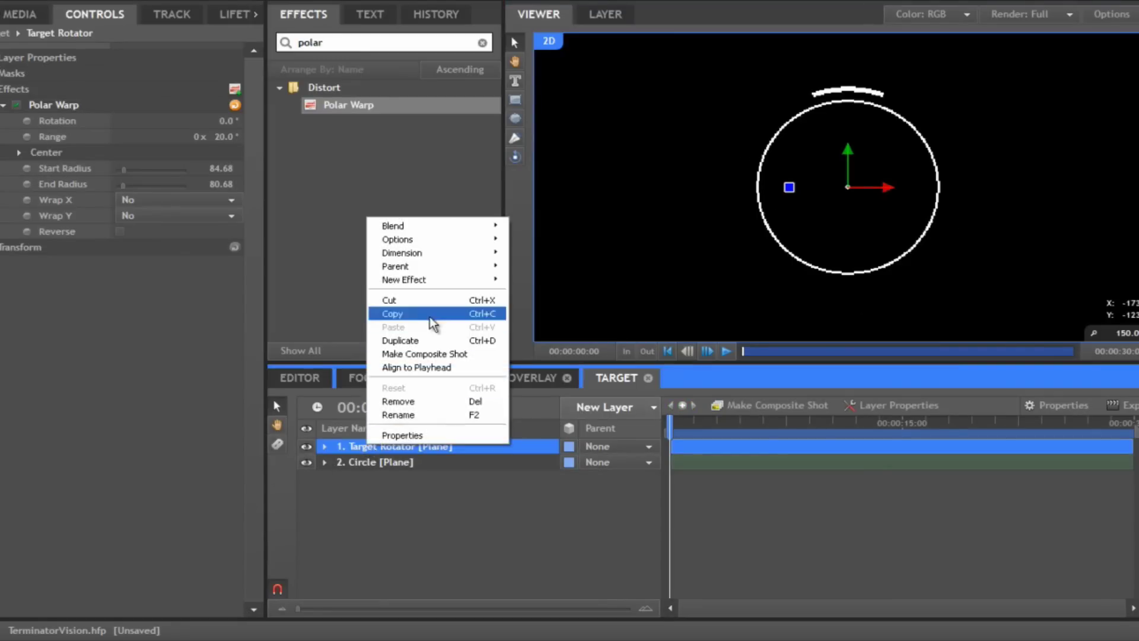
click(429, 339)
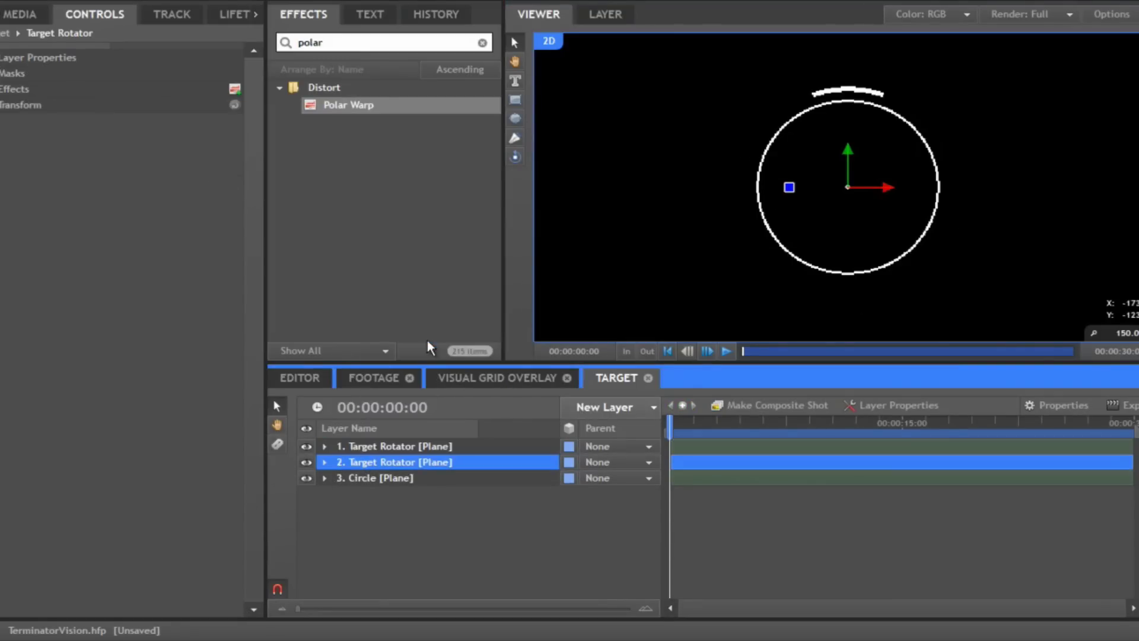
click(418, 446)
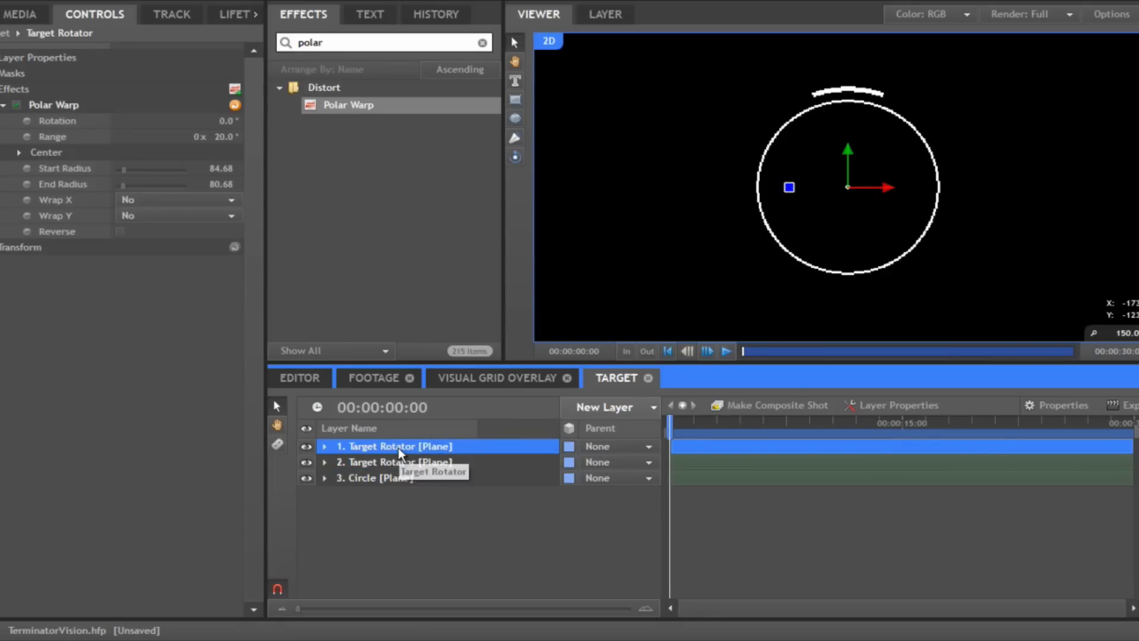
click(36, 247)
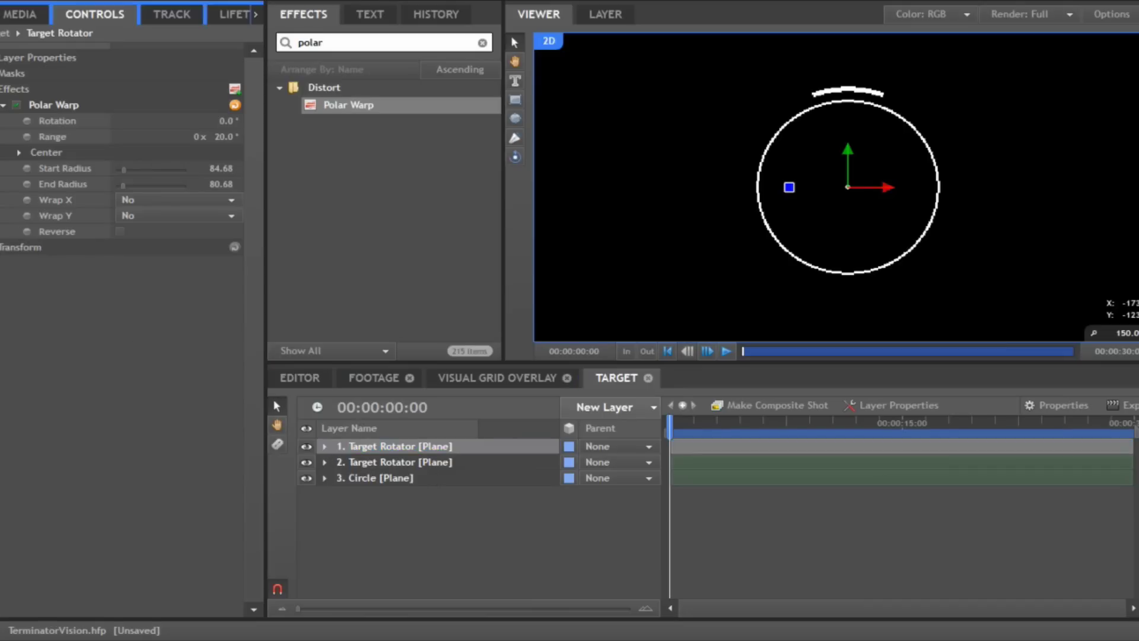
click(35, 246)
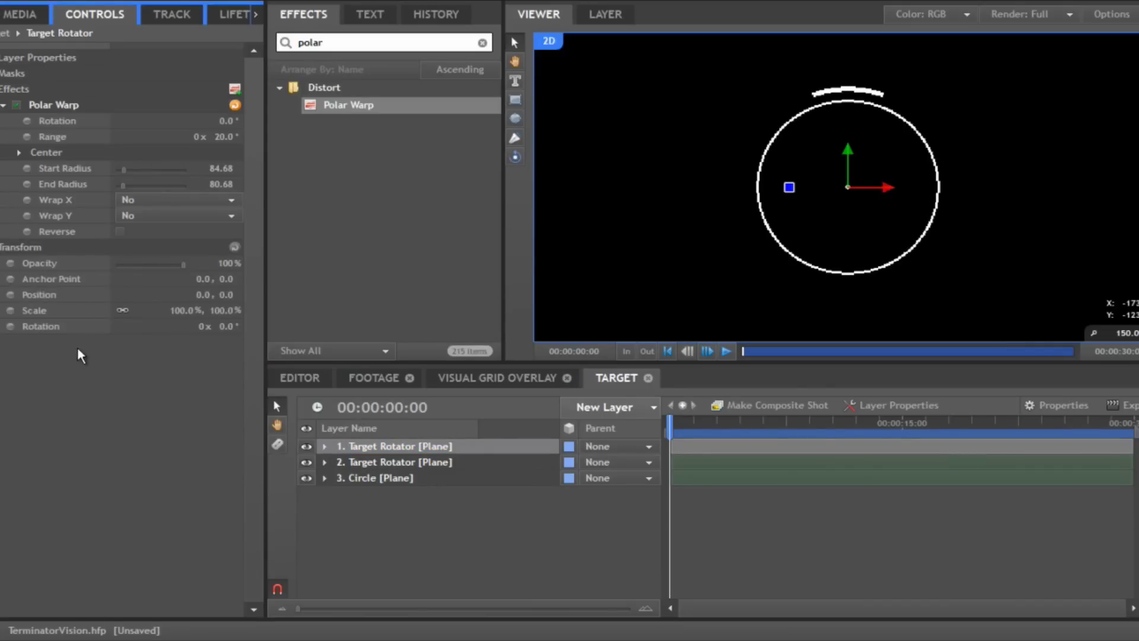
drag(229, 326, 291, 344)
drag(224, 323, 280, 349)
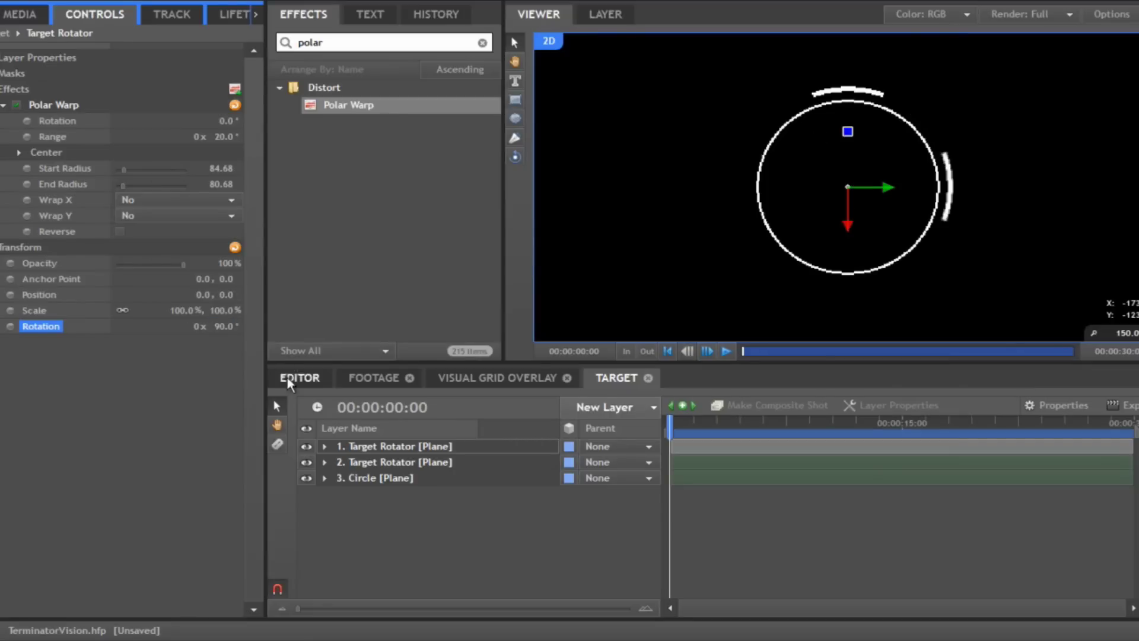
Duplicate the 90° copy and set the new copy's rotation to 180°.
right_click(361, 441)
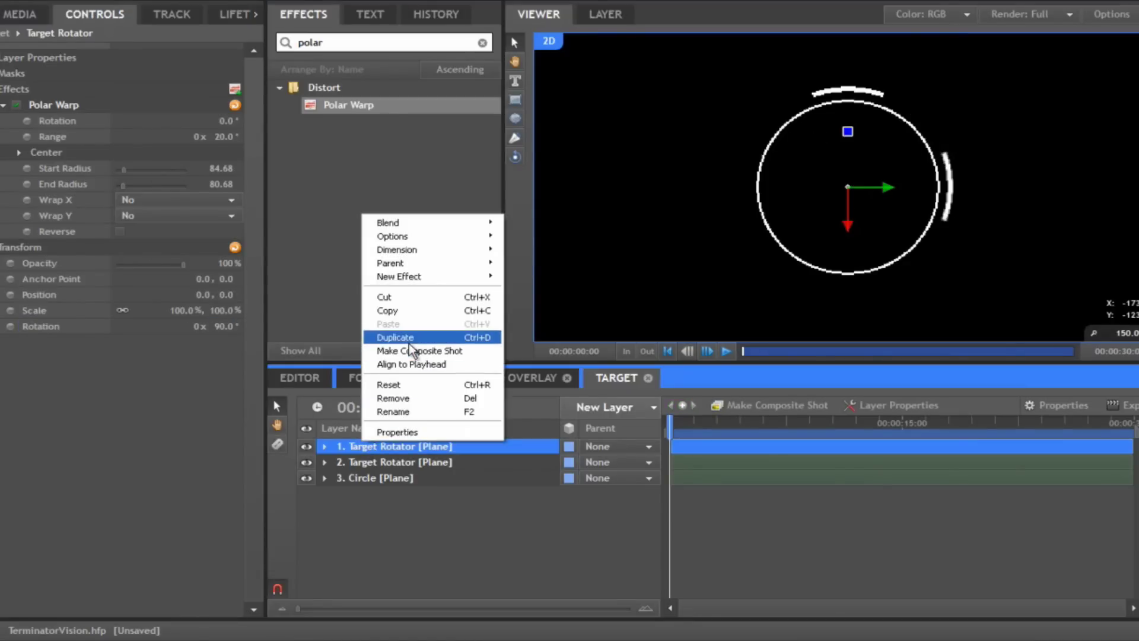
click(407, 335)
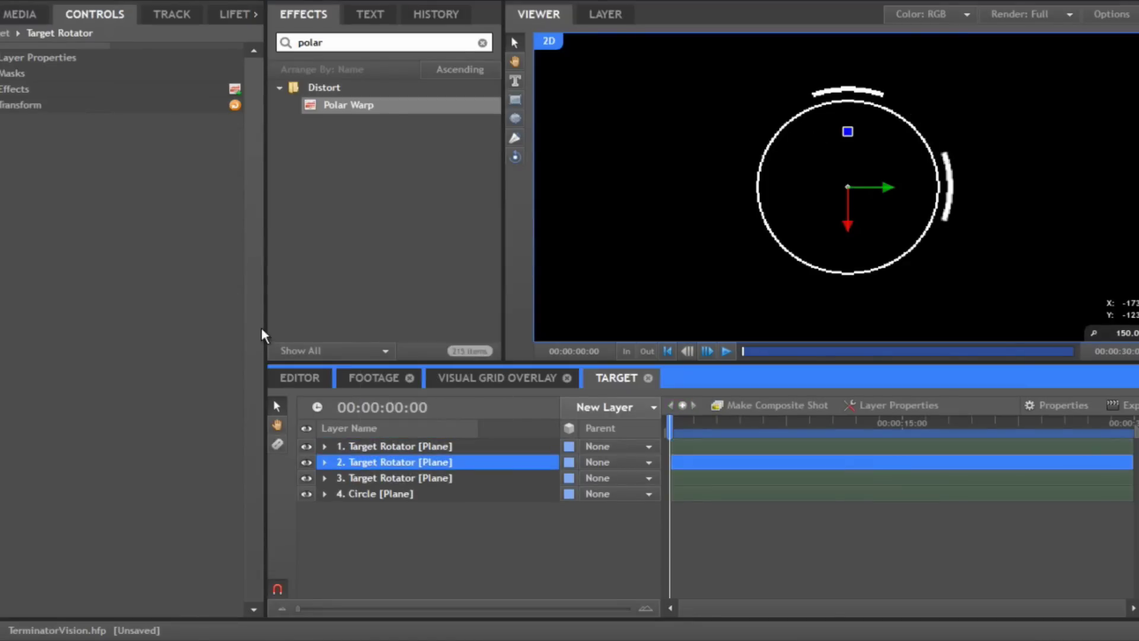
click(372, 446)
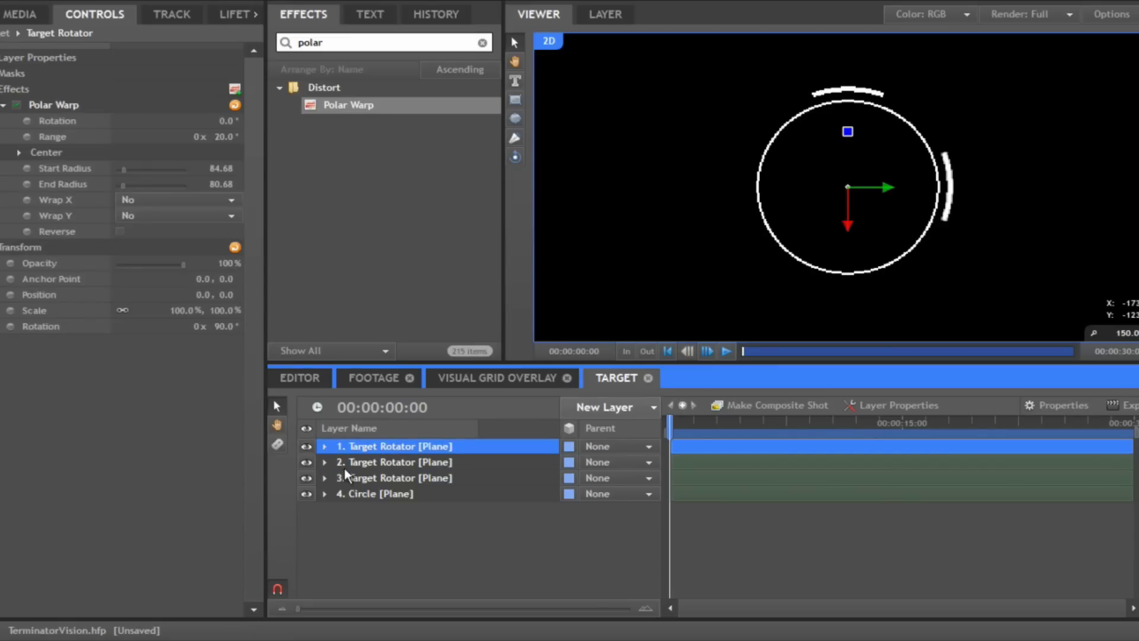
drag(344, 465, 337, 435)
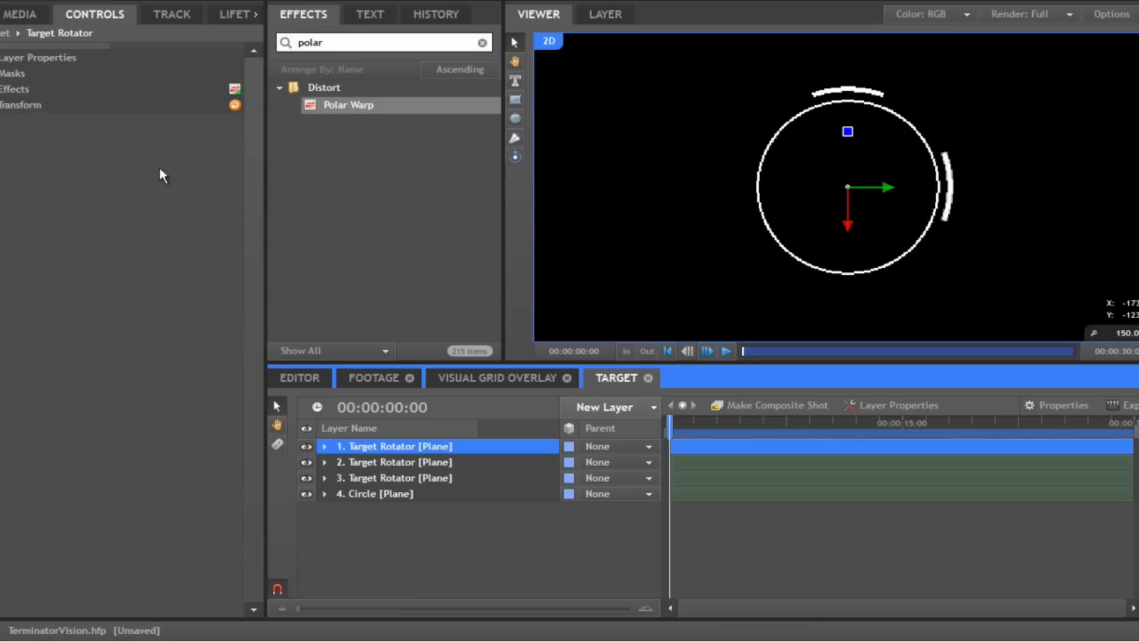
click(224, 185)
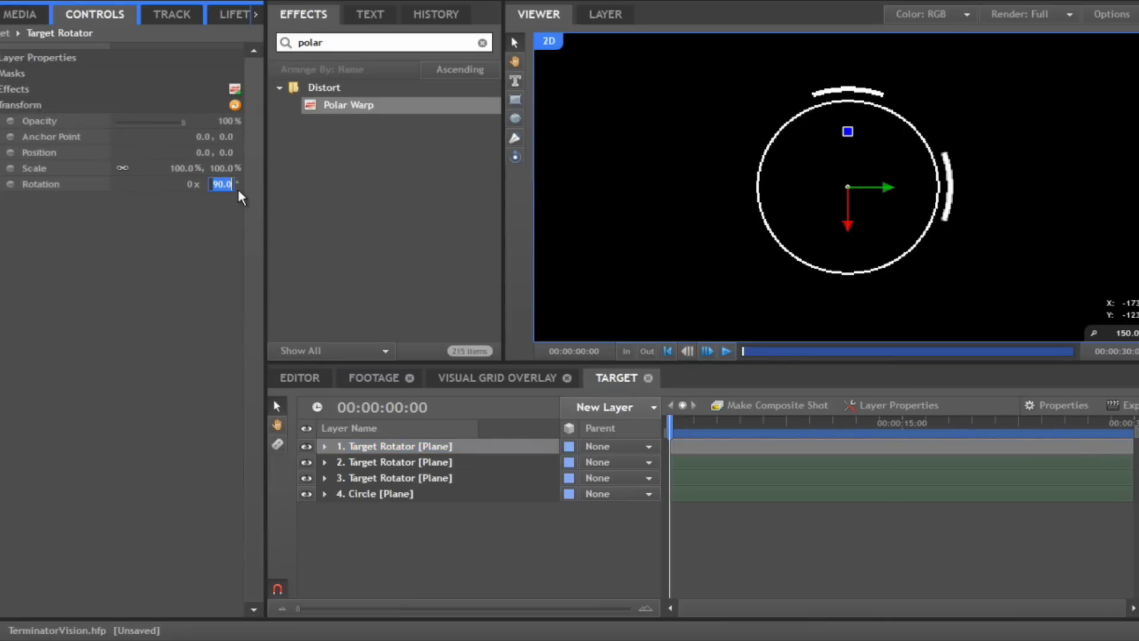
text(180)
key(Return)
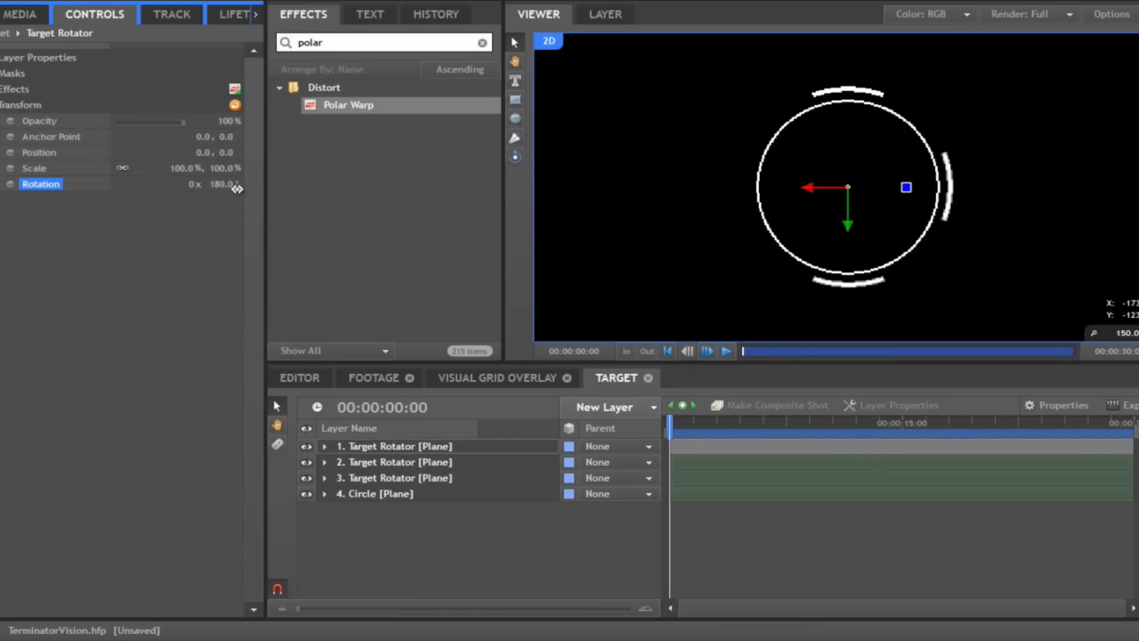
Duplicate the 180° copy and set the top layer's rotation to 270°.
right_click(386, 449)
click(426, 343)
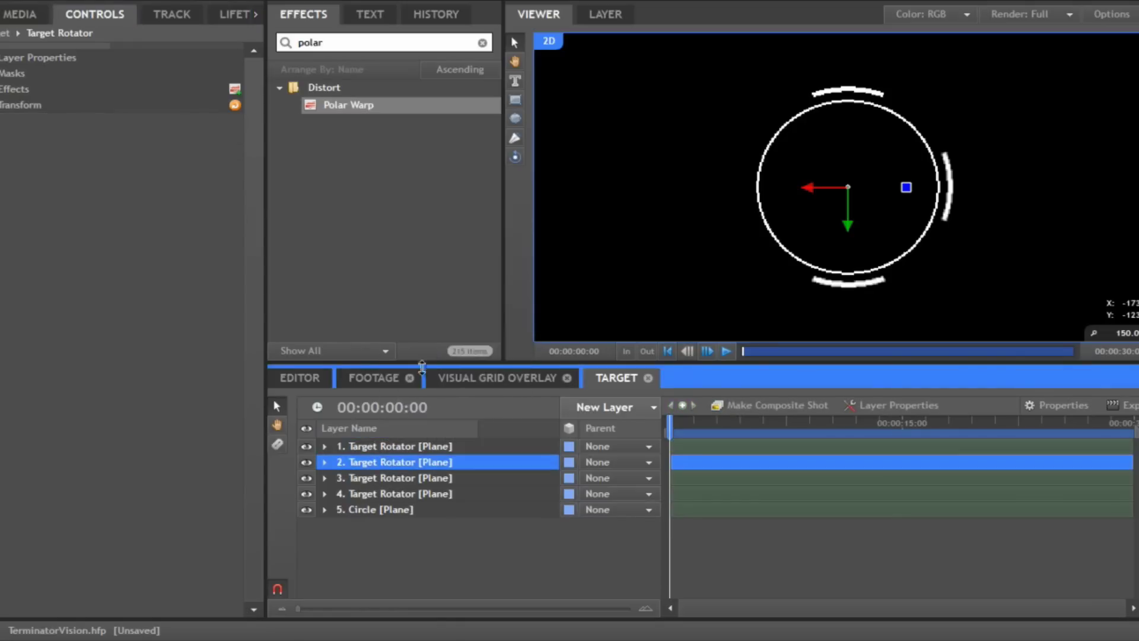
click(379, 448)
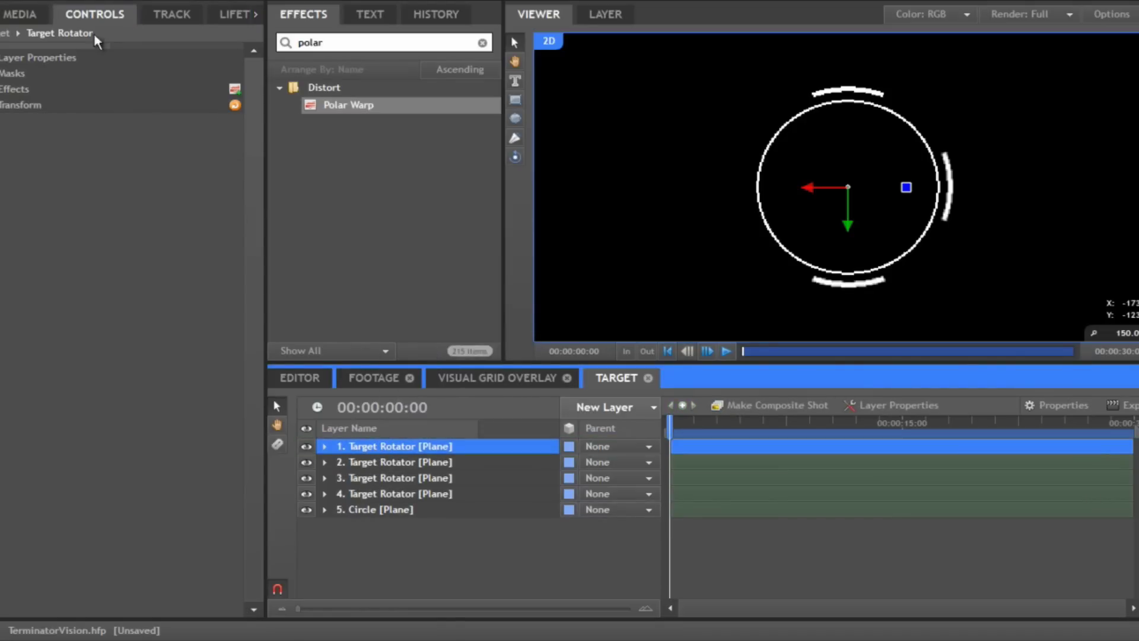
click(17, 105)
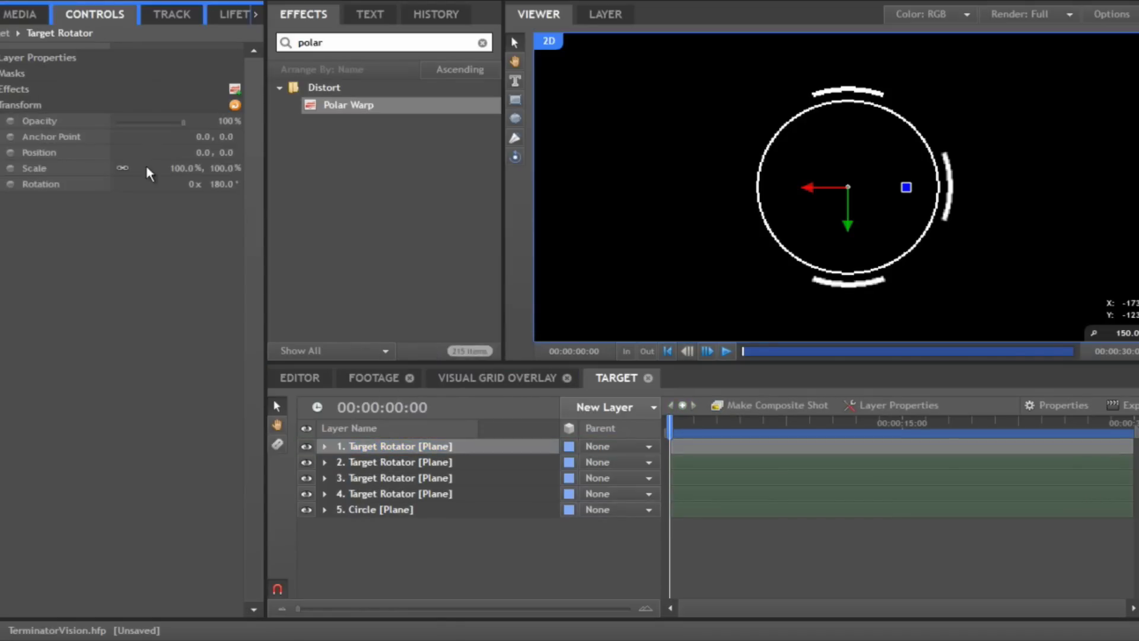
click(221, 184)
text(2703)
key(Return)
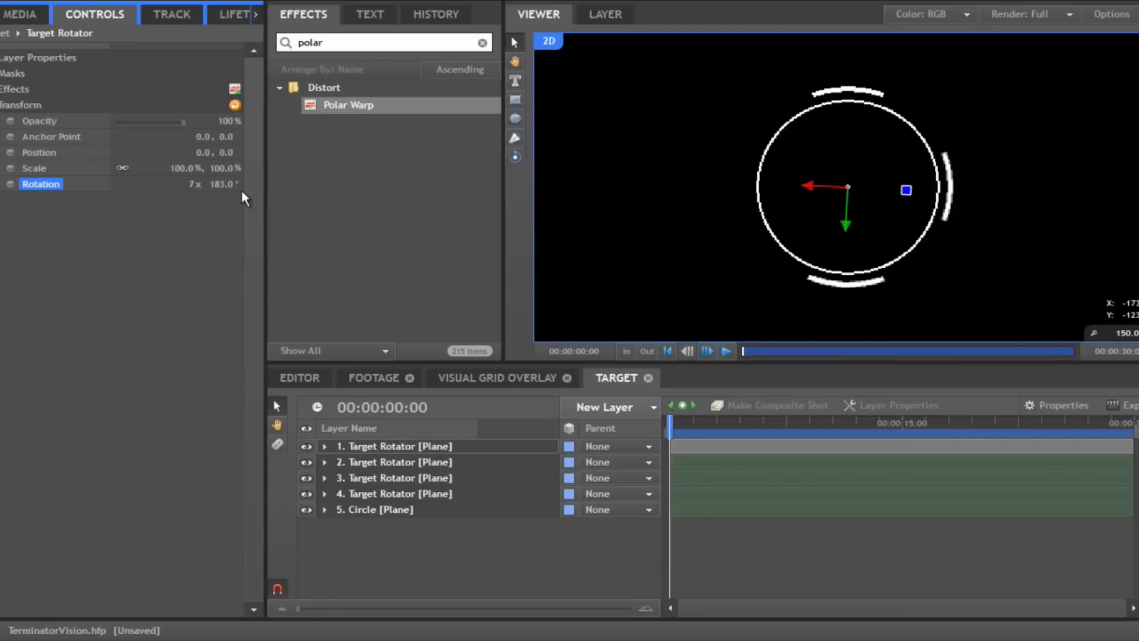
click(231, 184)
text(270)
key(Return)
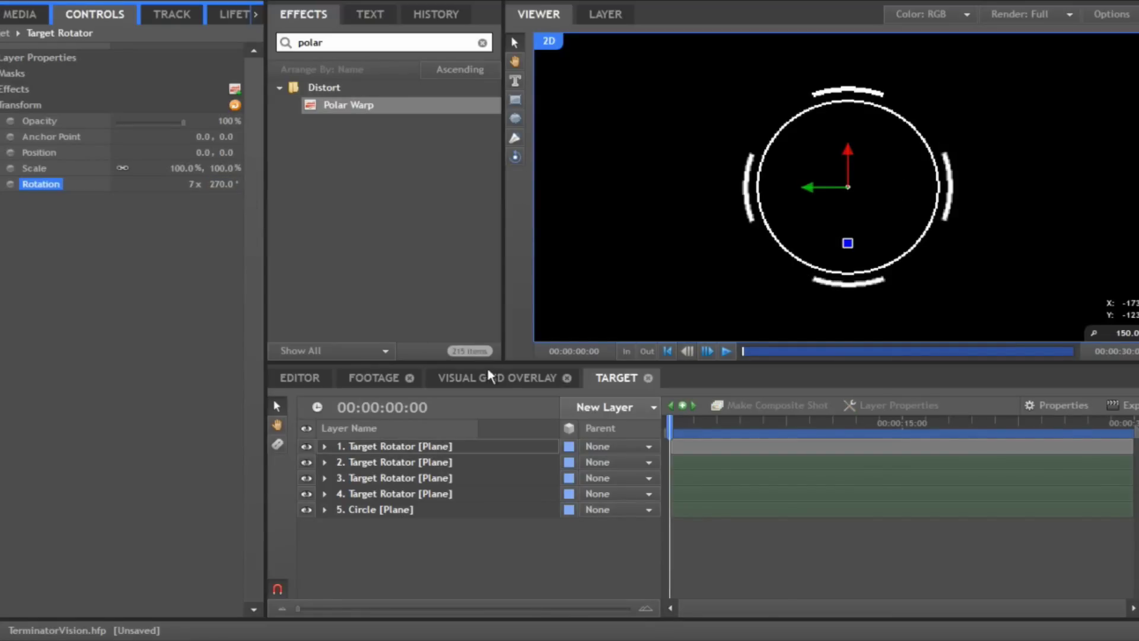
mouse_move(671, 422)
mouse_down()
mouse_move(680, 432)
mouse_move(669, 422)
mouse_up()
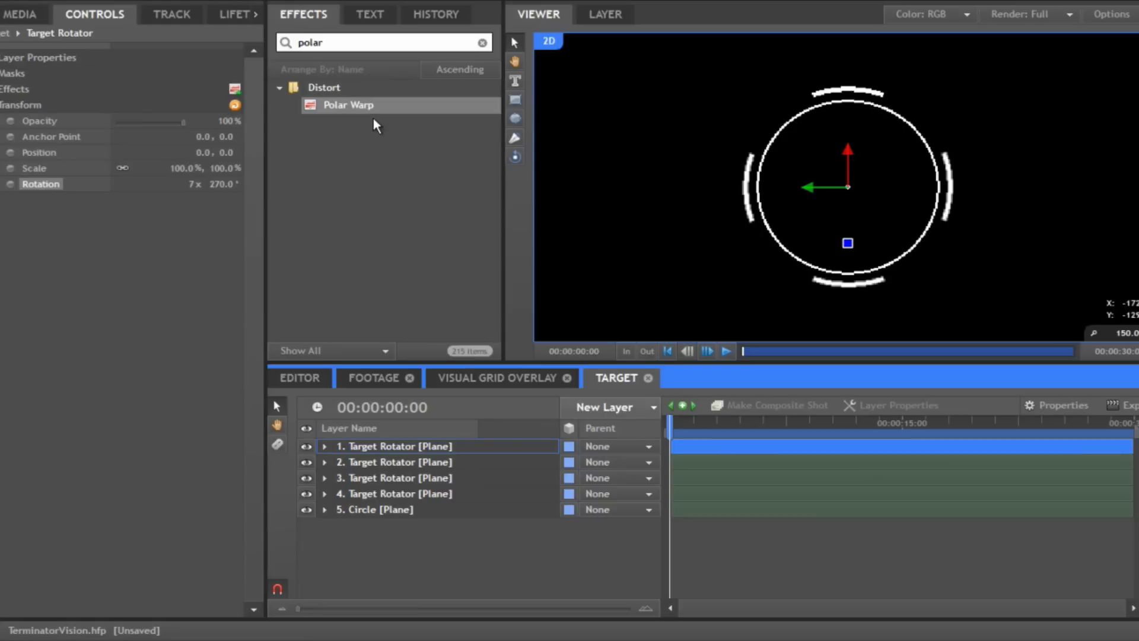
Add a new plane layer named Horizontal Line.
right_click(473, 541)
mouse_move(493, 547)
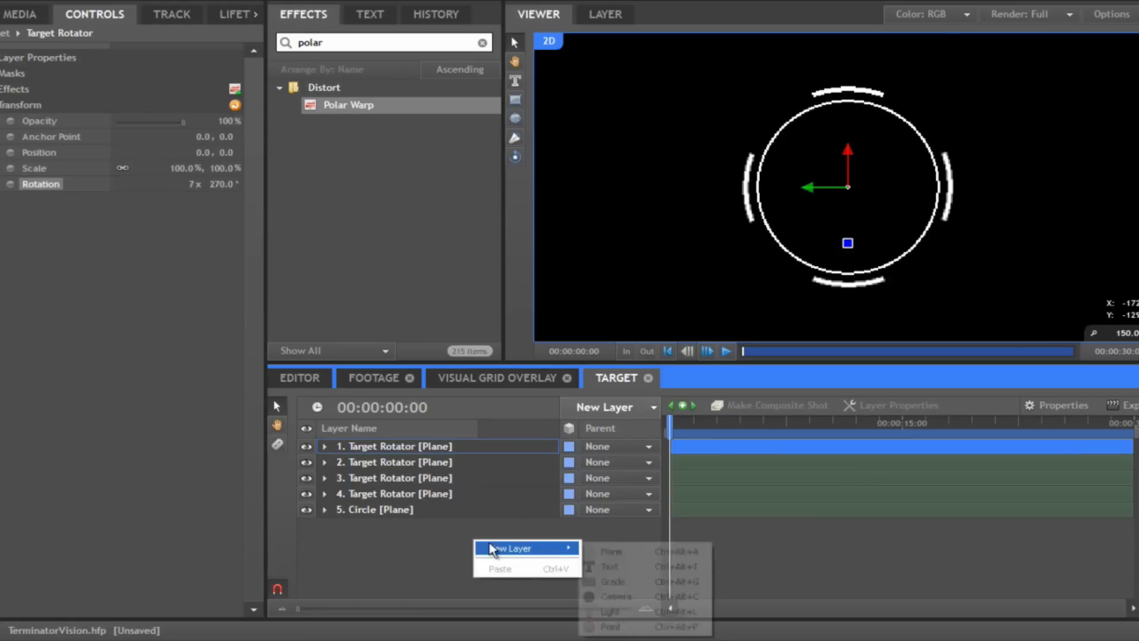
click(603, 553)
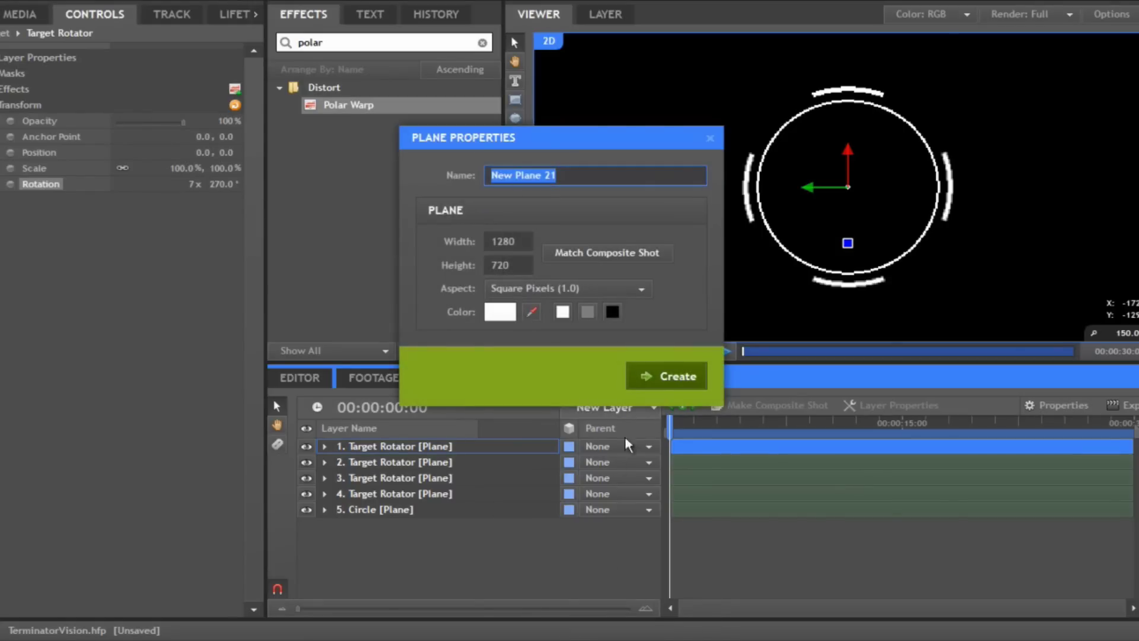
text(Ho)
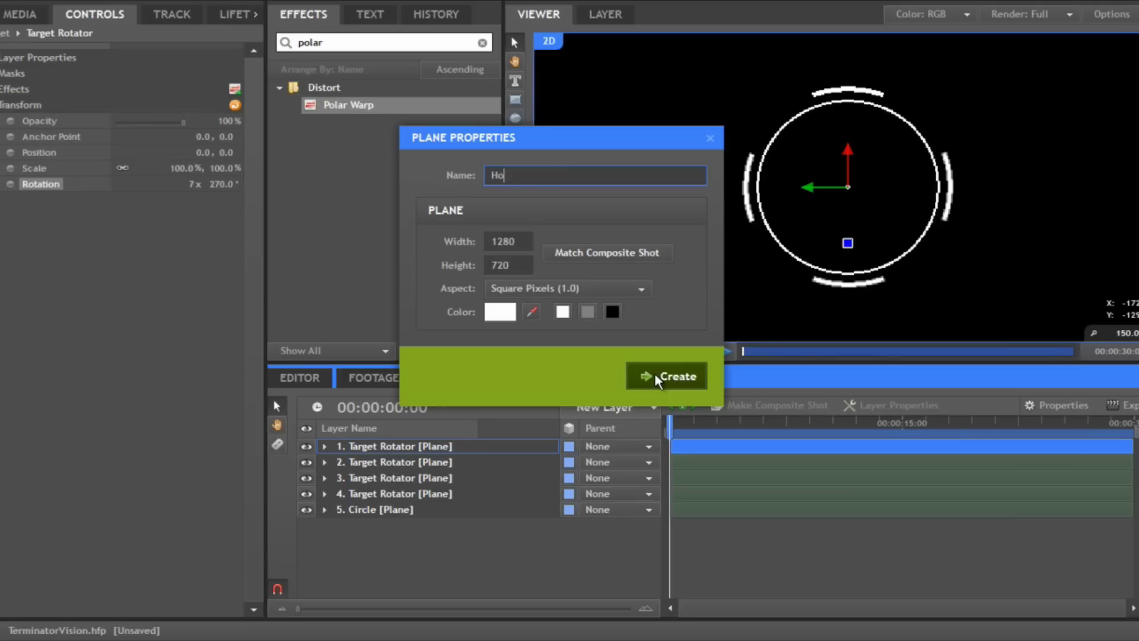
text(rizontal Line)
click(656, 375)
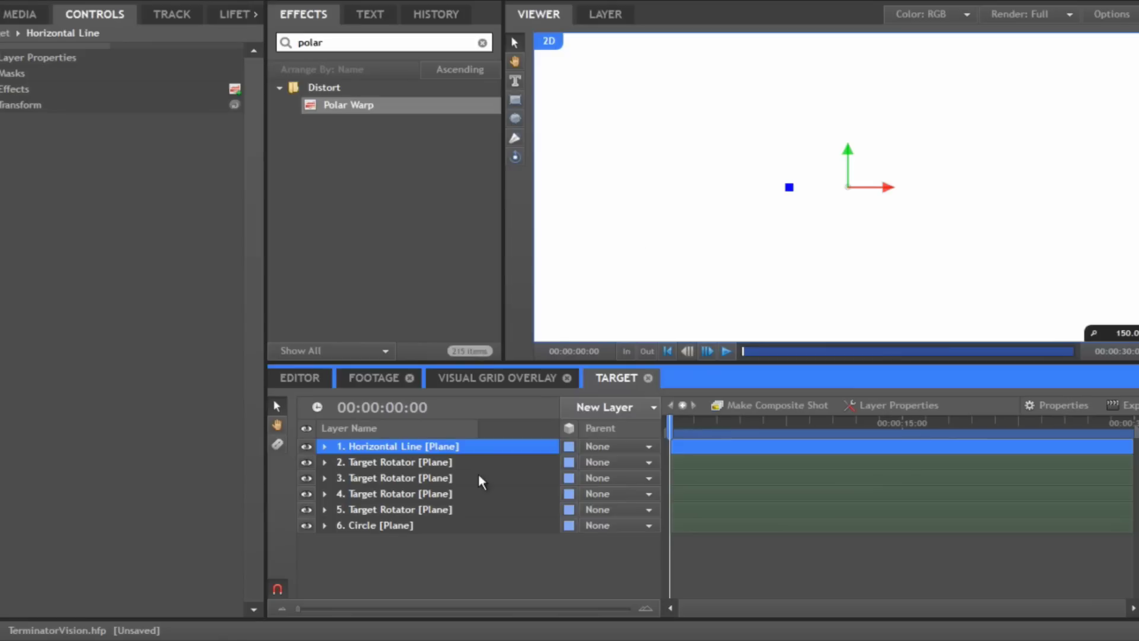
Unlink the plane's scale and set it to 0.5% wide by about 25% tall.
click(9, 105)
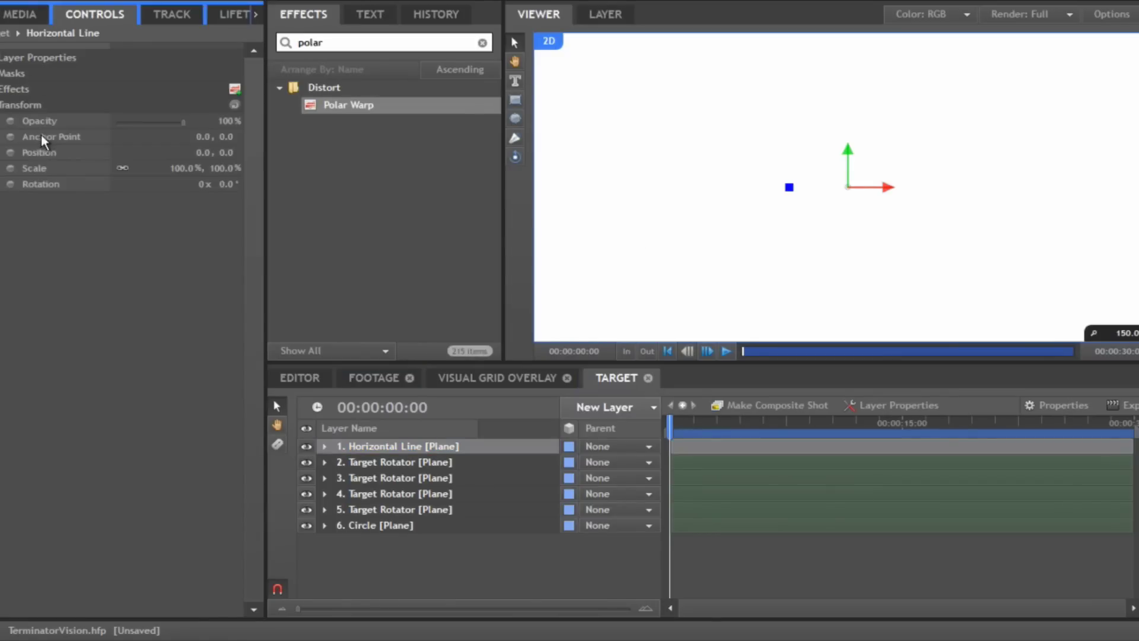
drag(185, 165, 141, 174)
click(122, 168)
click(189, 168)
text(0.5)
key(Return)
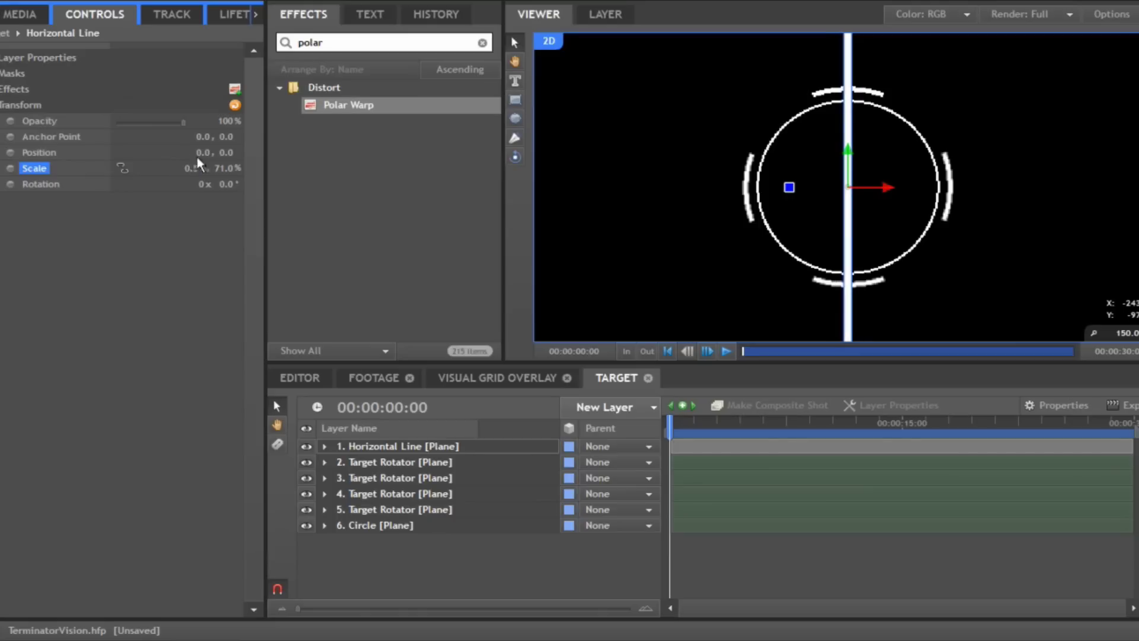
drag(223, 168, 185, 168)
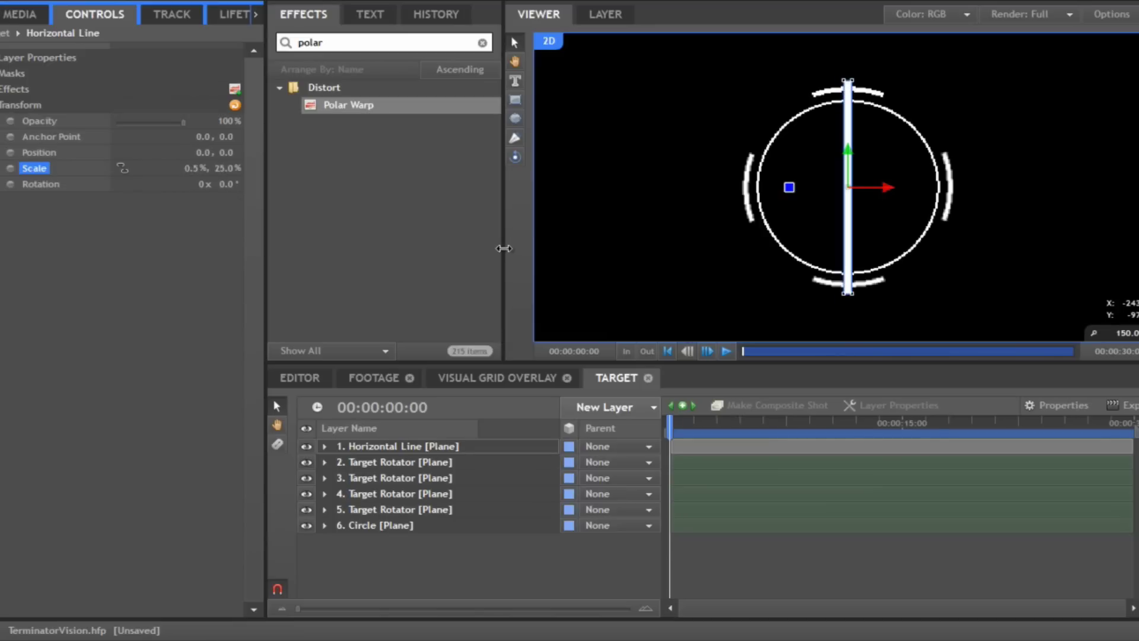
click(421, 448)
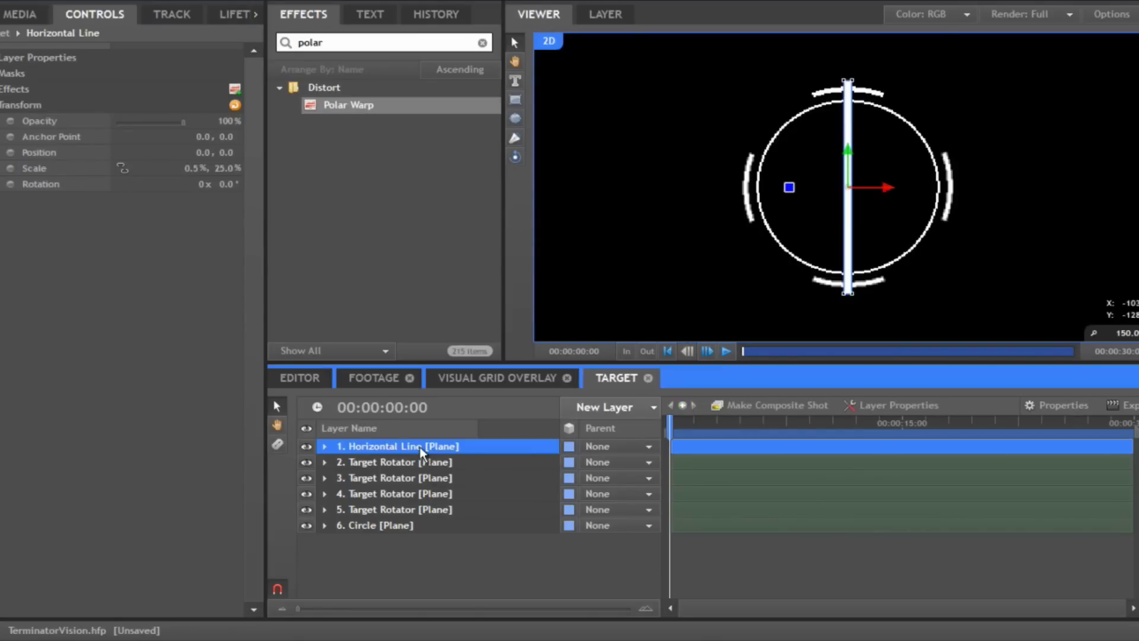
Add a new plane layer named Vertical Line.
right_click(408, 544)
mouse_move(430, 547)
click(546, 553)
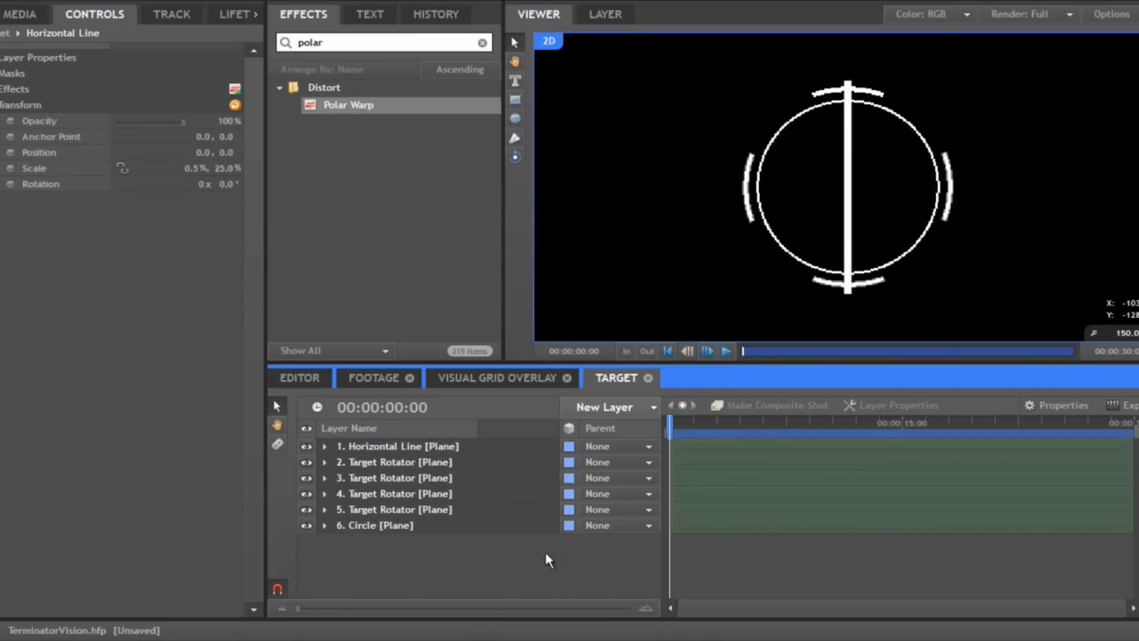
text(Vert)
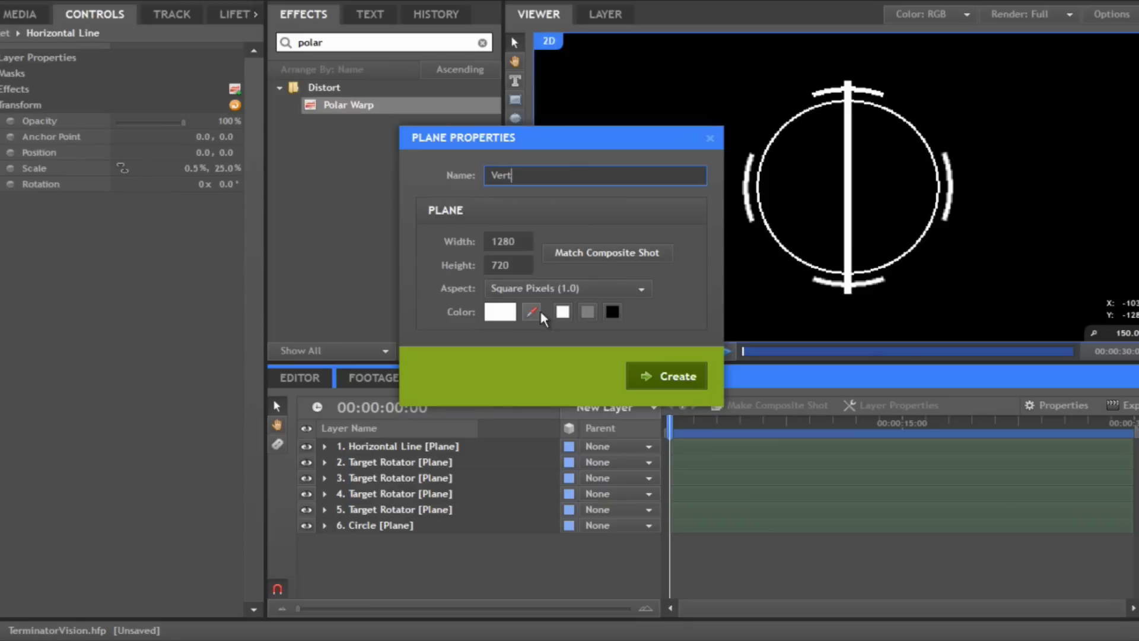
text(ical Line)
click(650, 376)
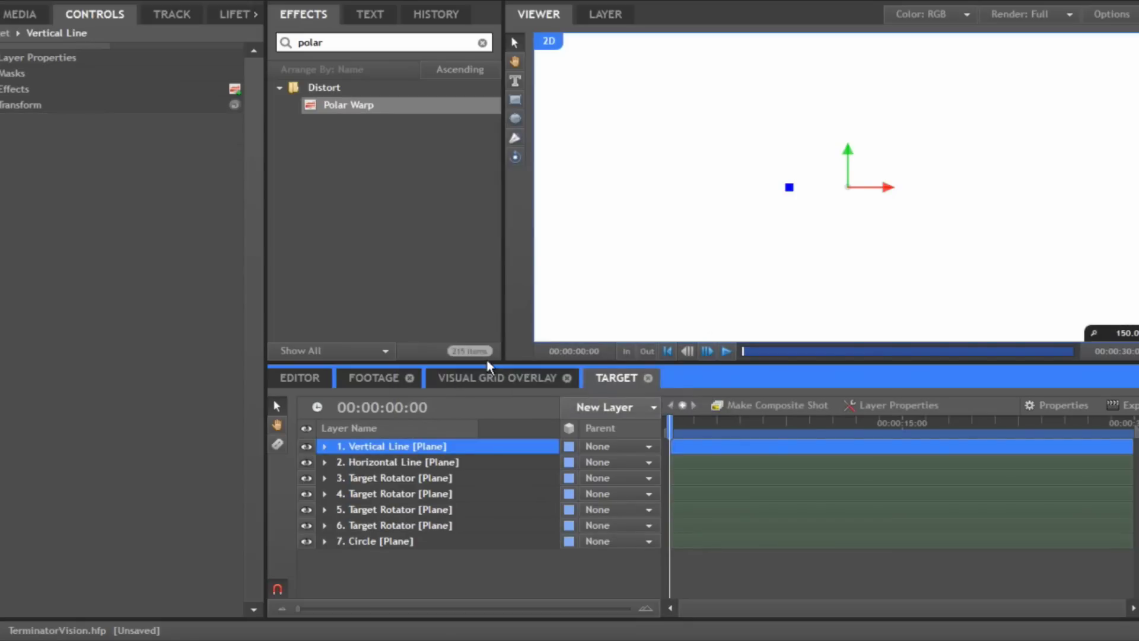
Set the Vertical Line plane's unlinked scale to 14% wide by 0.5% high.
click(23, 104)
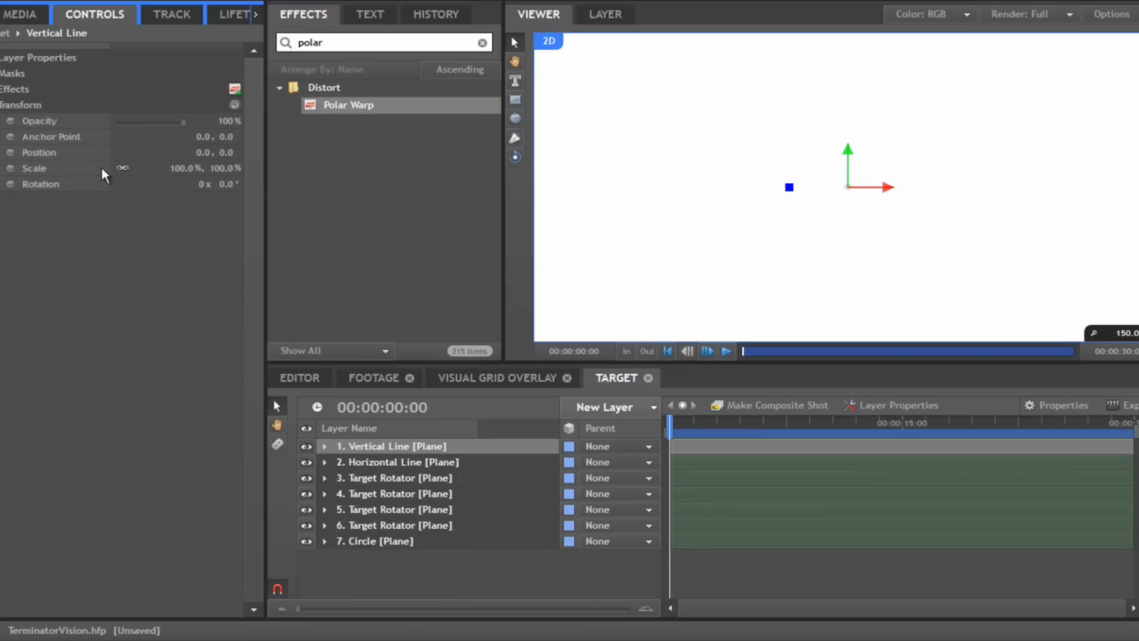
mouse_move(123, 165)
mouse_down()
mouse_move(104, 165)
mouse_move(117, 170)
mouse_up()
drag(228, 168, 145, 167)
click(223, 167)
text(0.5)
key(Return)
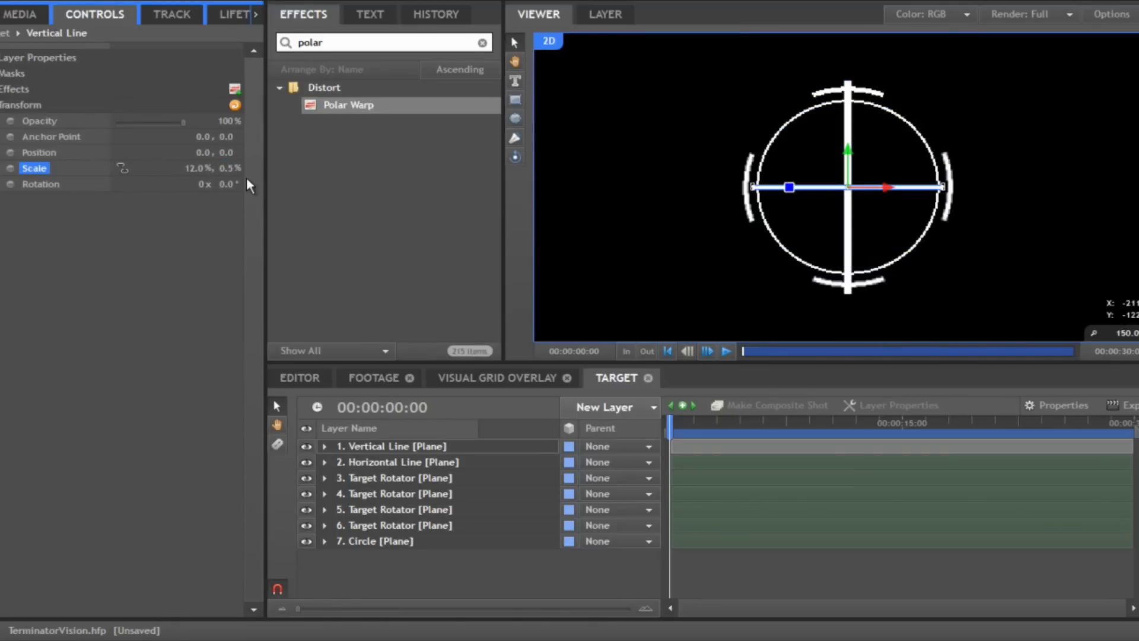
scroll(783, 229, up, 5)
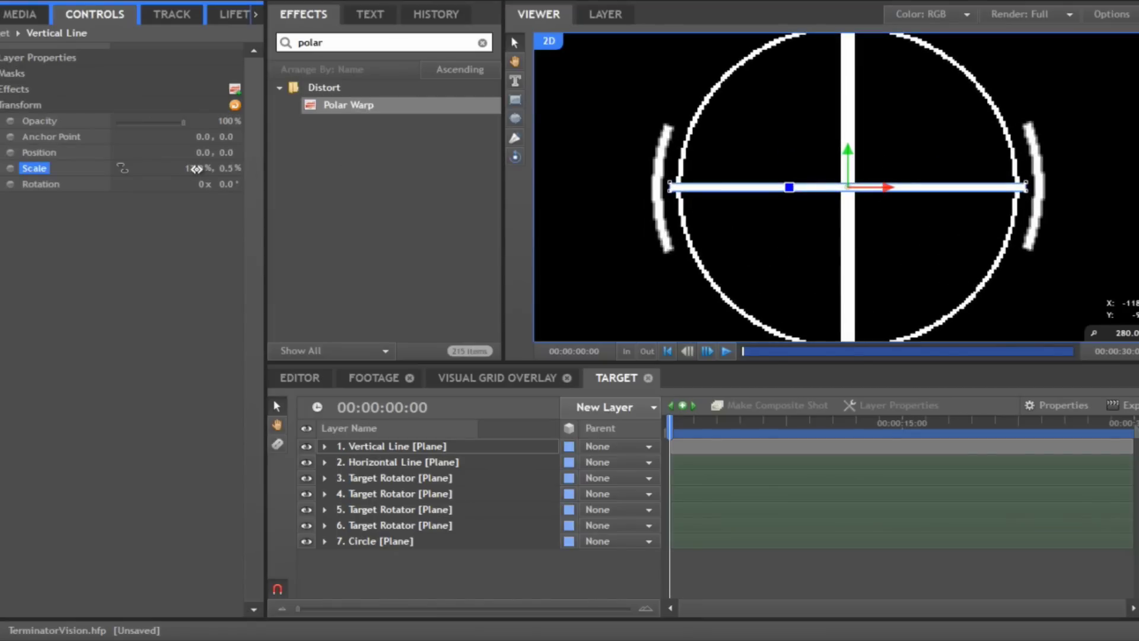
drag(196, 169, 196, 169)
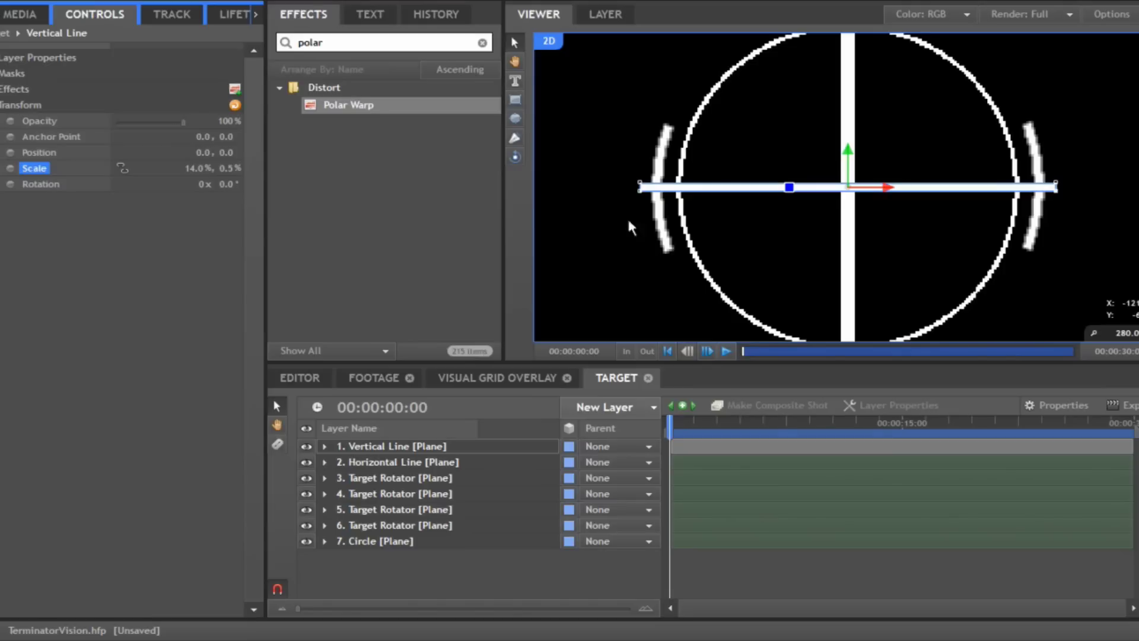
scroll(660, 229, down, 3)
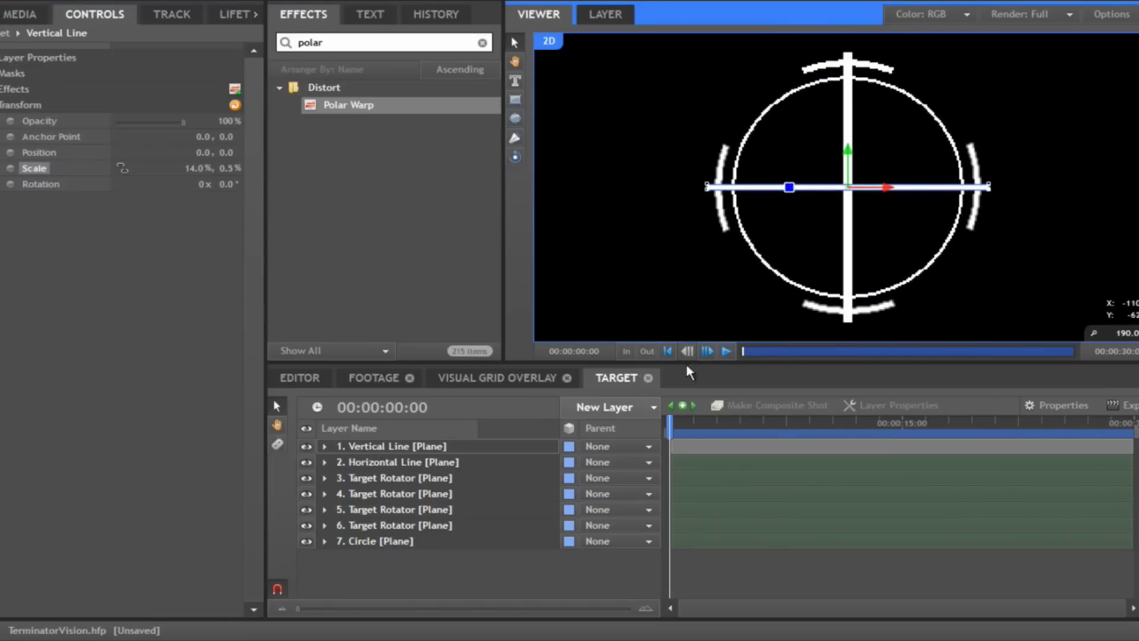
click(671, 442)
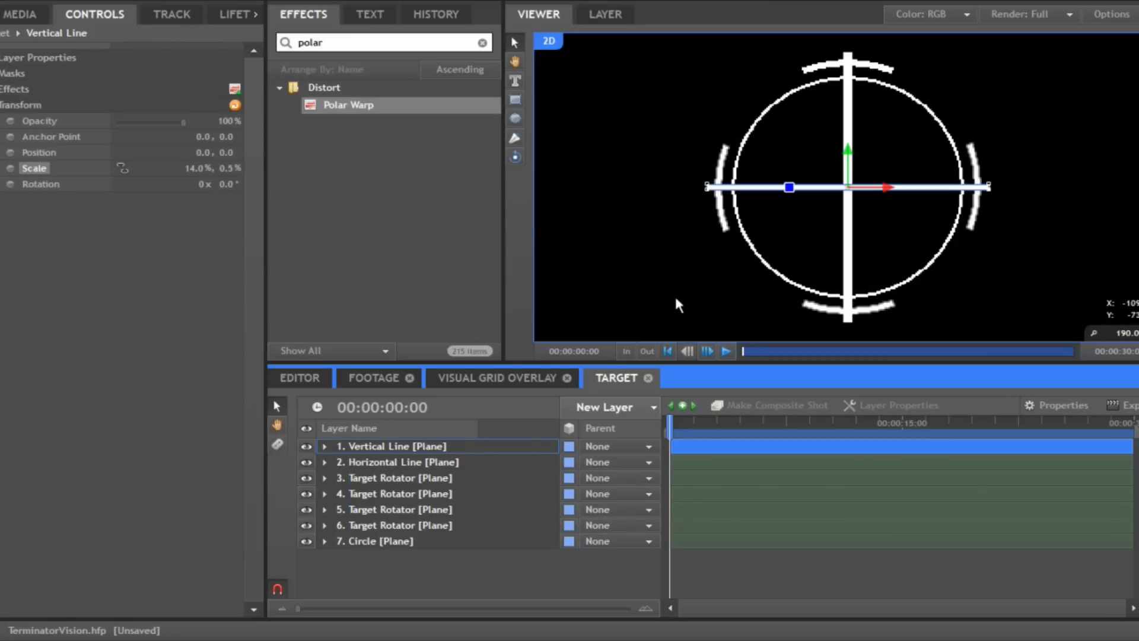
Enable Rotation keyframing on the third Target Rotator layer.
scroll(673, 262, down, 3)
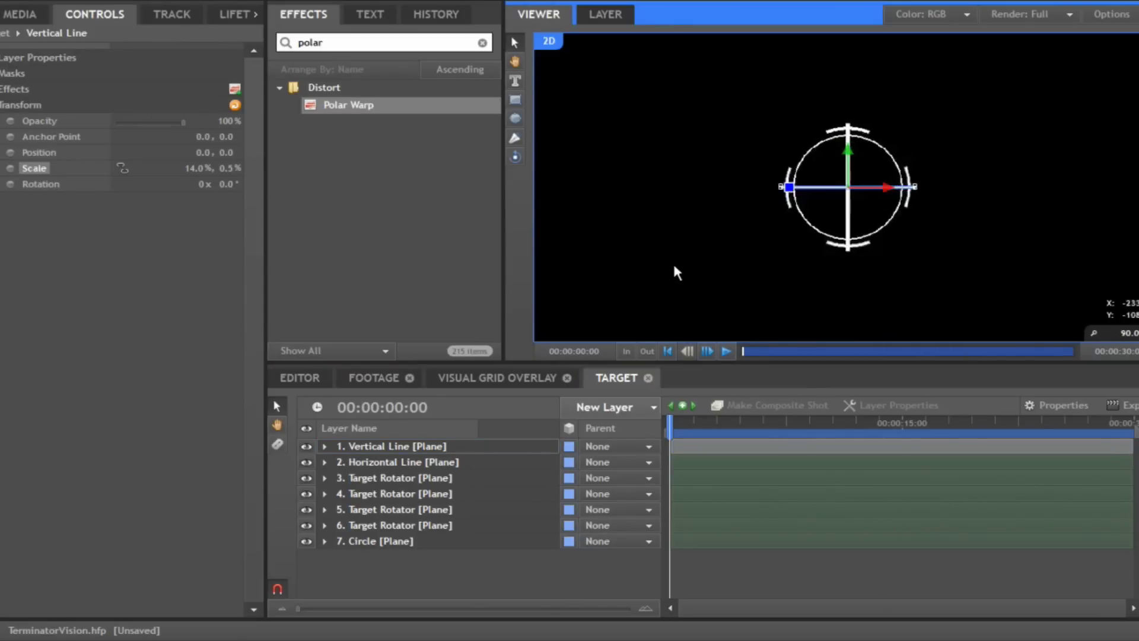
click(513, 563)
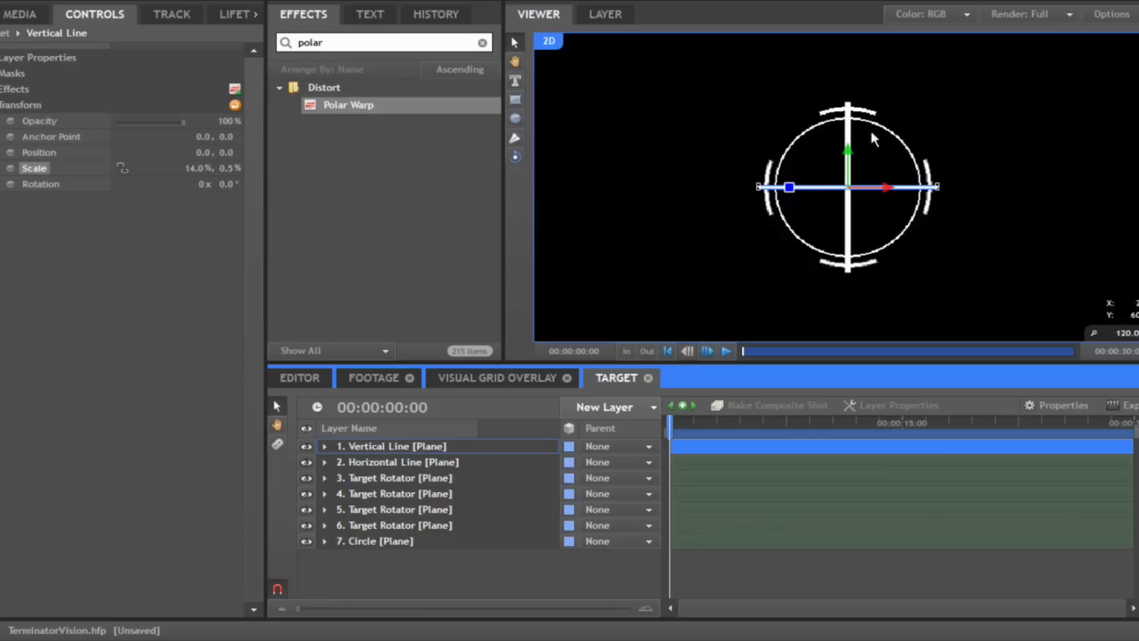
click(431, 485)
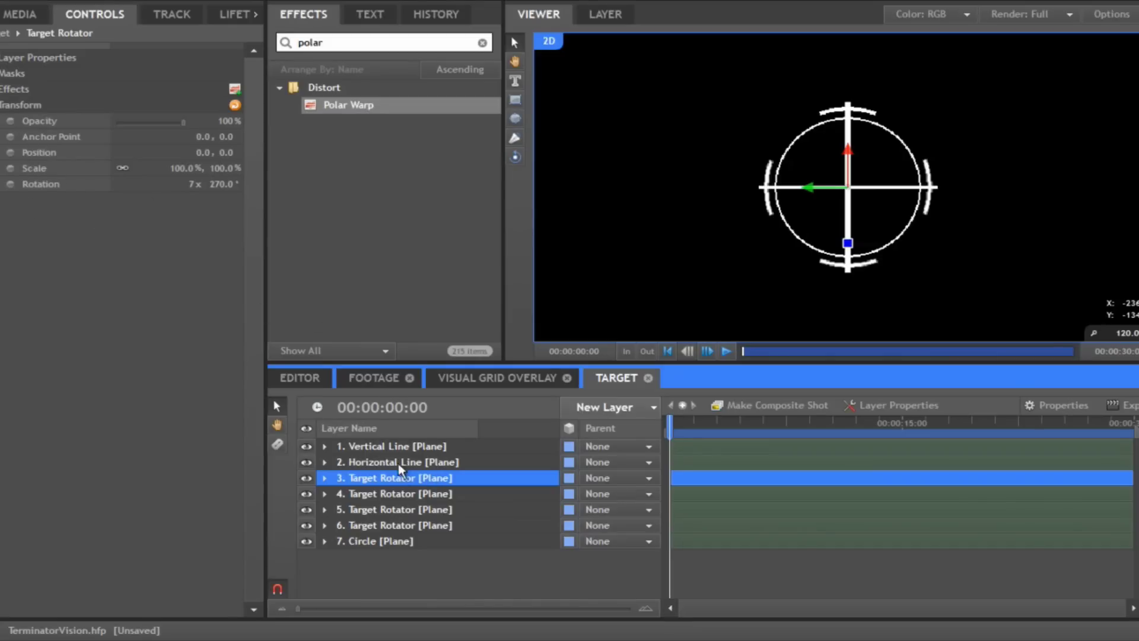
click(9, 184)
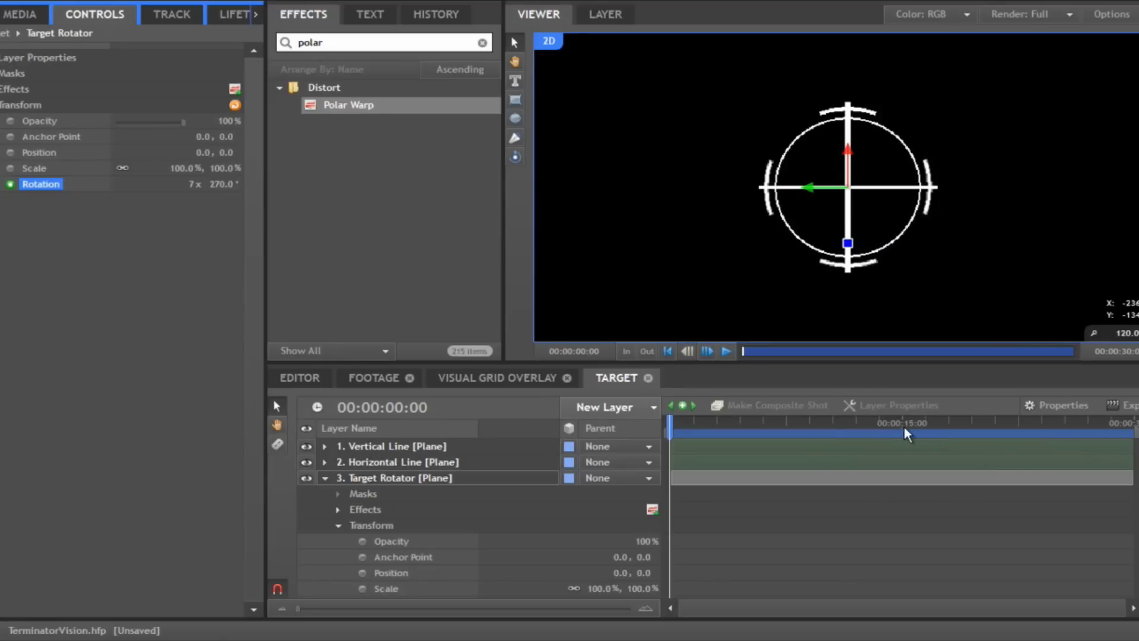
At 00:00:08:22 test a further rotation of the rotator, then undo it.
drag(903, 429, 807, 426)
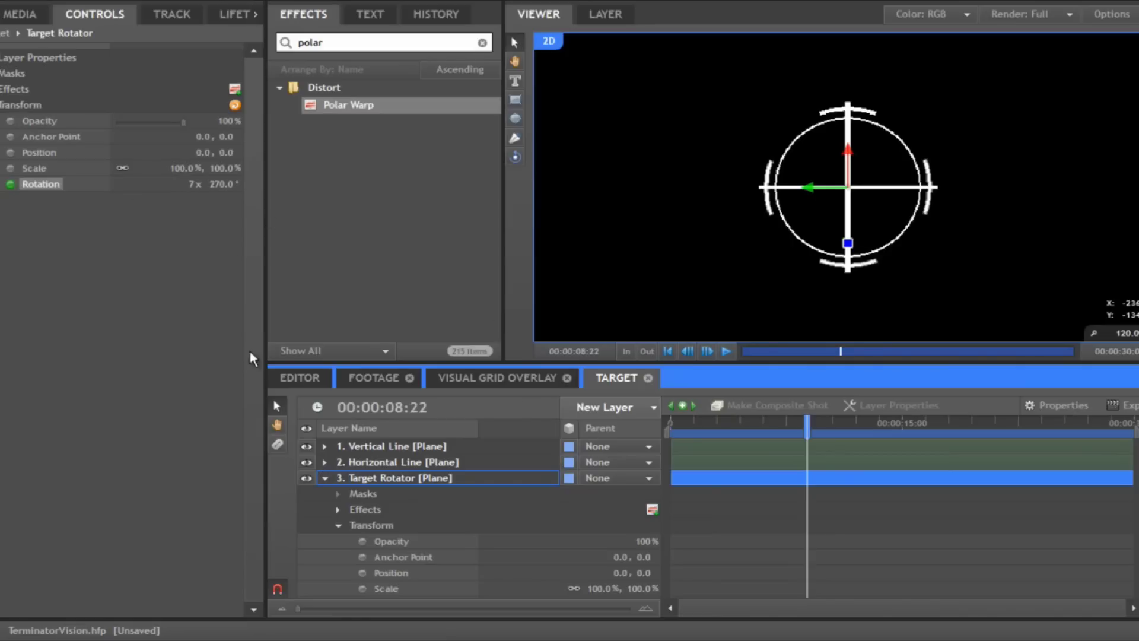
drag(221, 184, 384, 214)
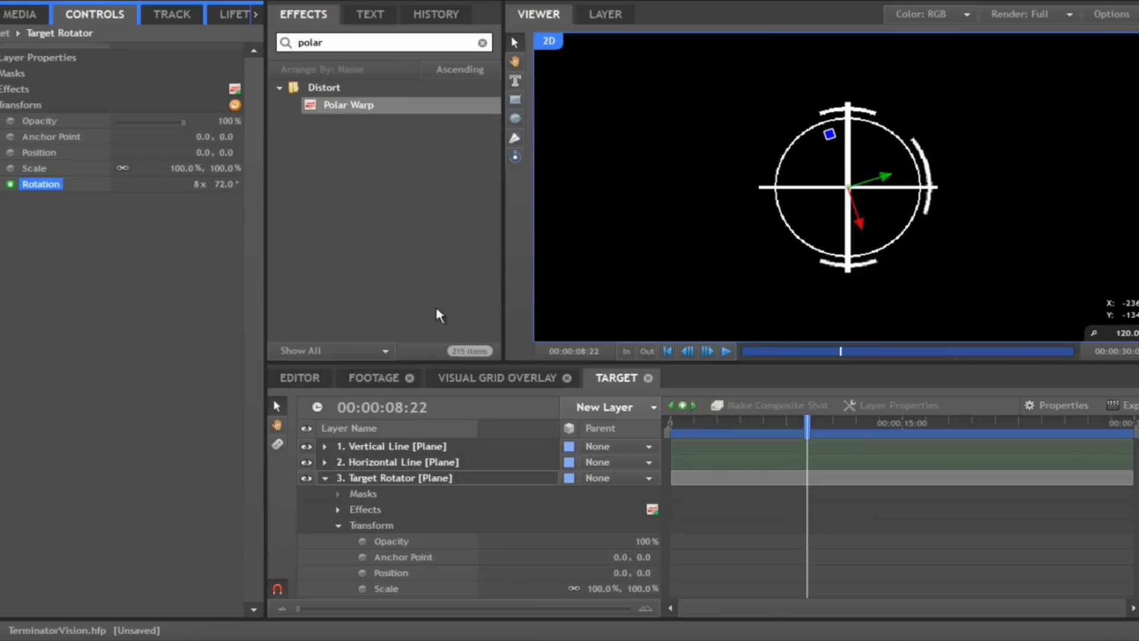
click(325, 478)
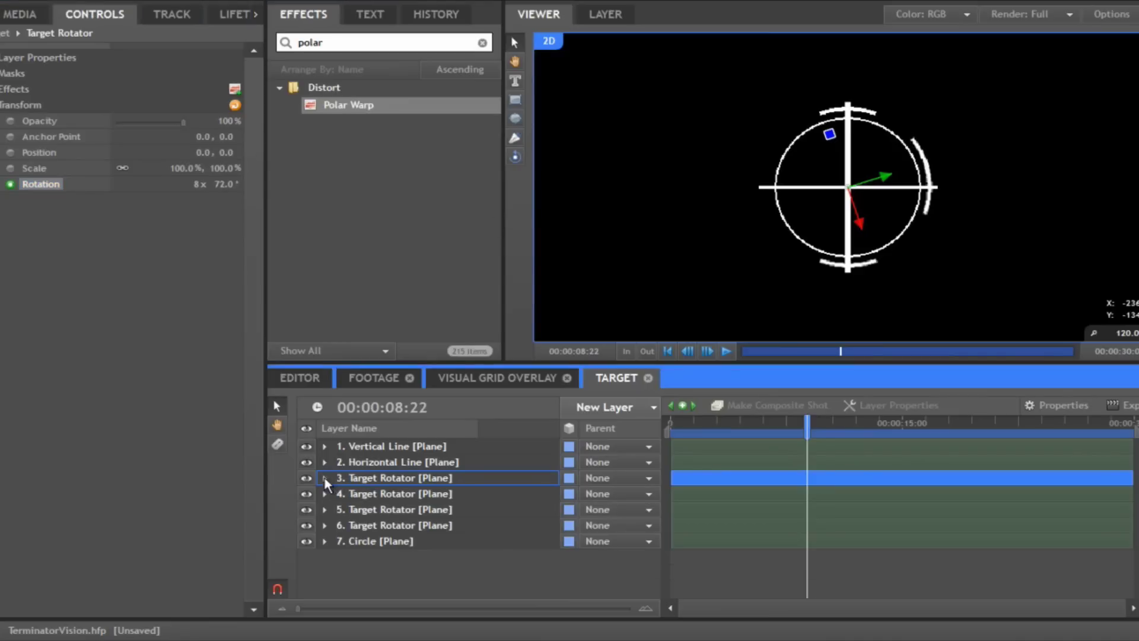
click(414, 568)
key(ctrl+z)
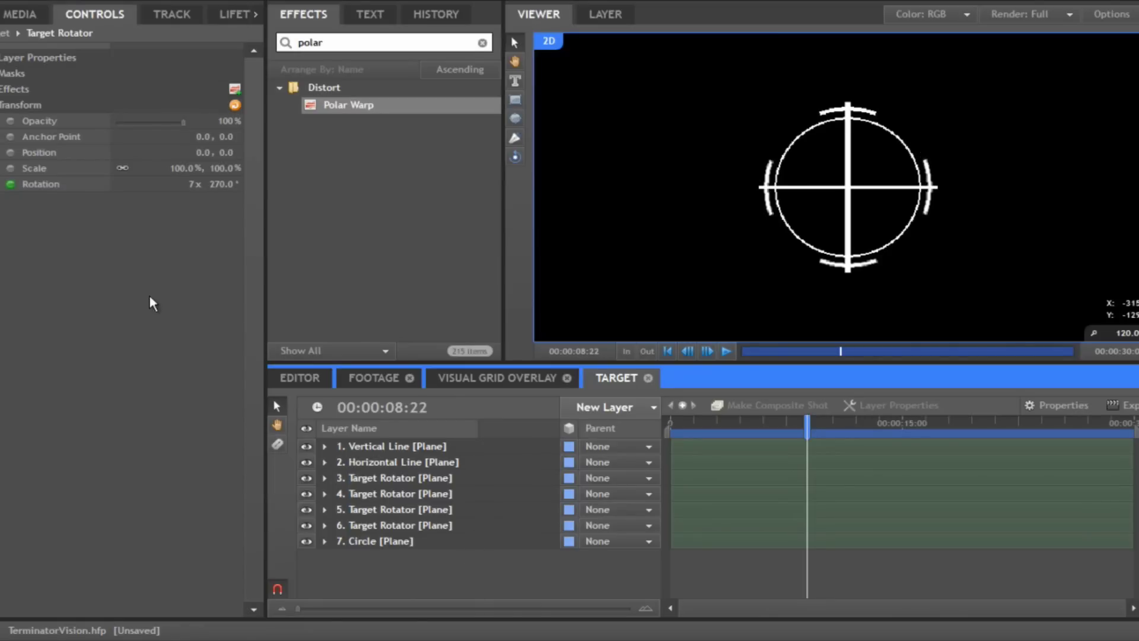
Create a new composite shot named Spinning Gizmo from the Media panel.
click(23, 17)
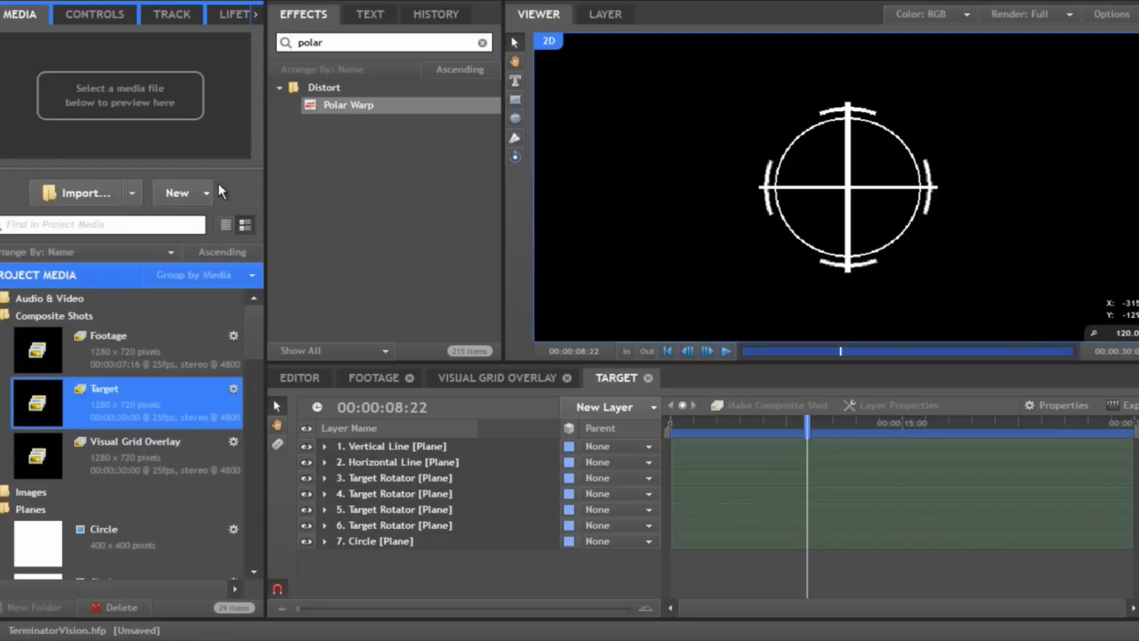
click(205, 194)
click(223, 219)
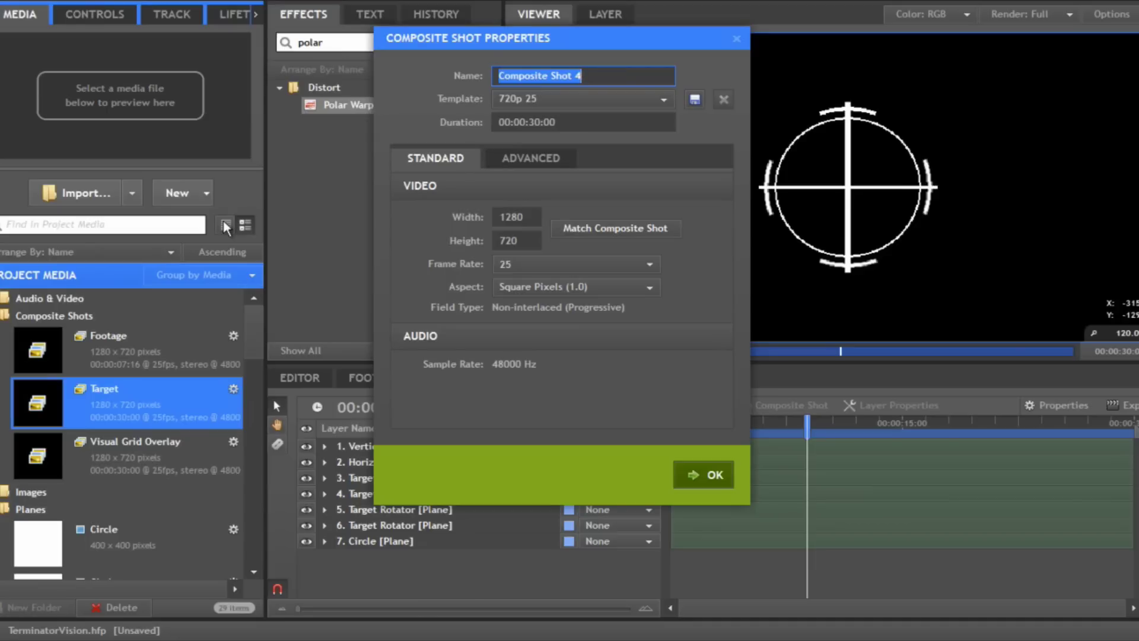
text(Spinning G)
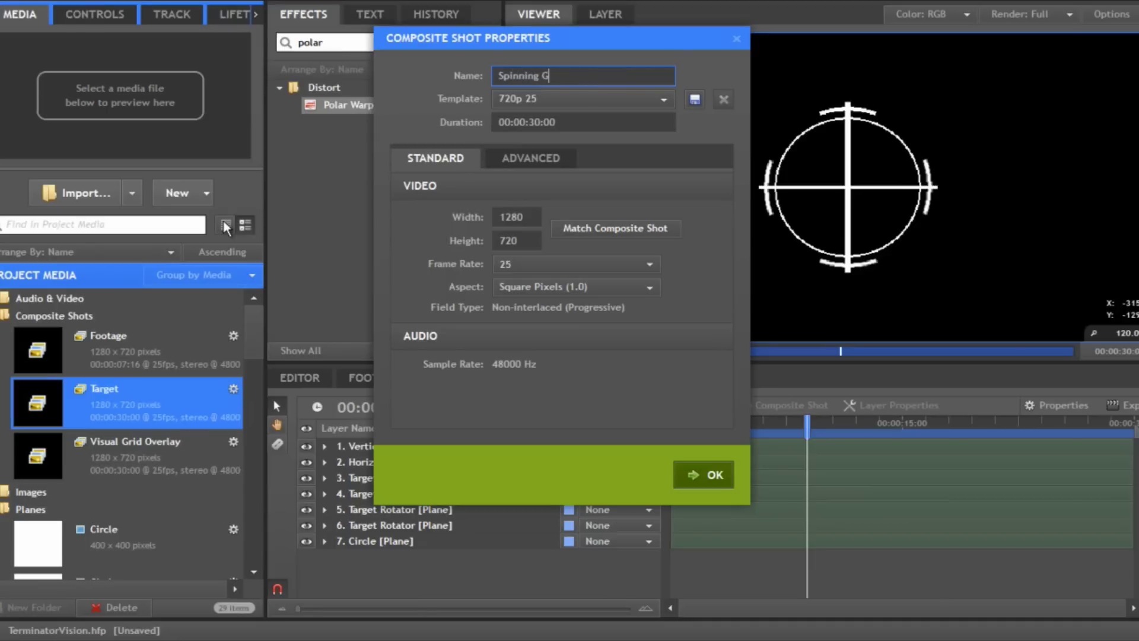
text(izmo)
click(713, 480)
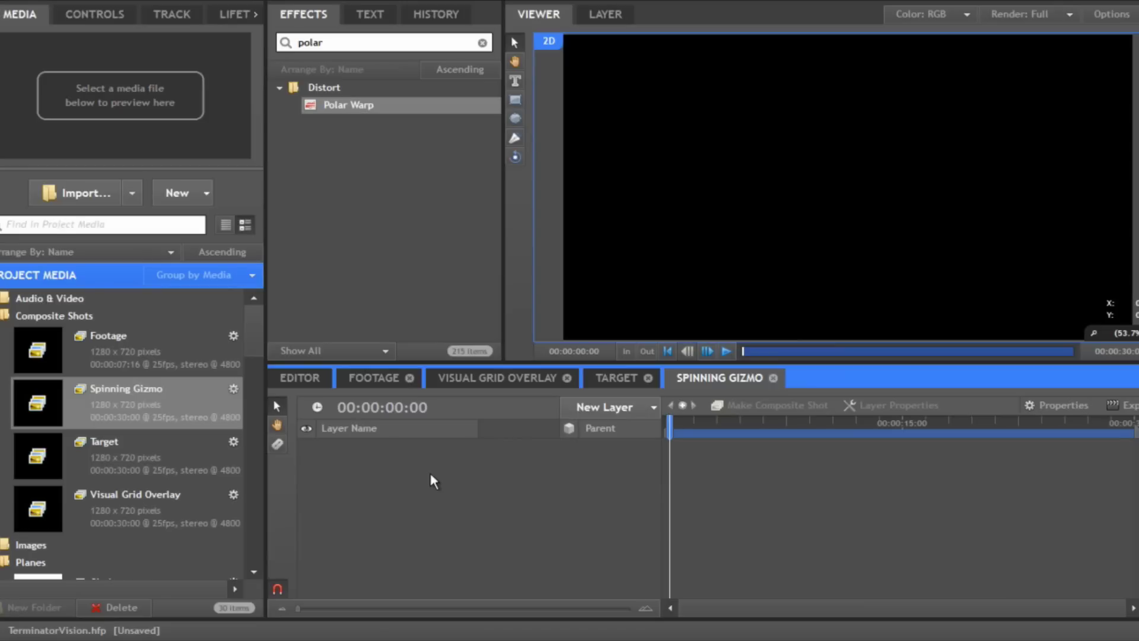
Copy the Circle layer from Target and paste it into Spinning Gizmo.
click(617, 378)
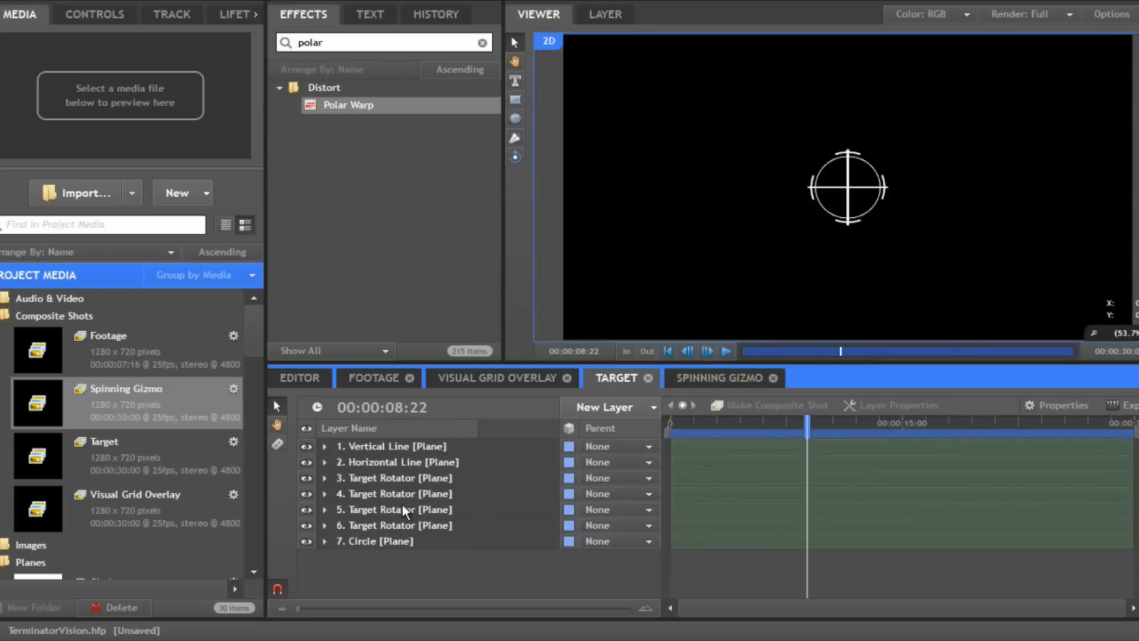
click(387, 541)
right_click(387, 541)
click(420, 409)
click(742, 378)
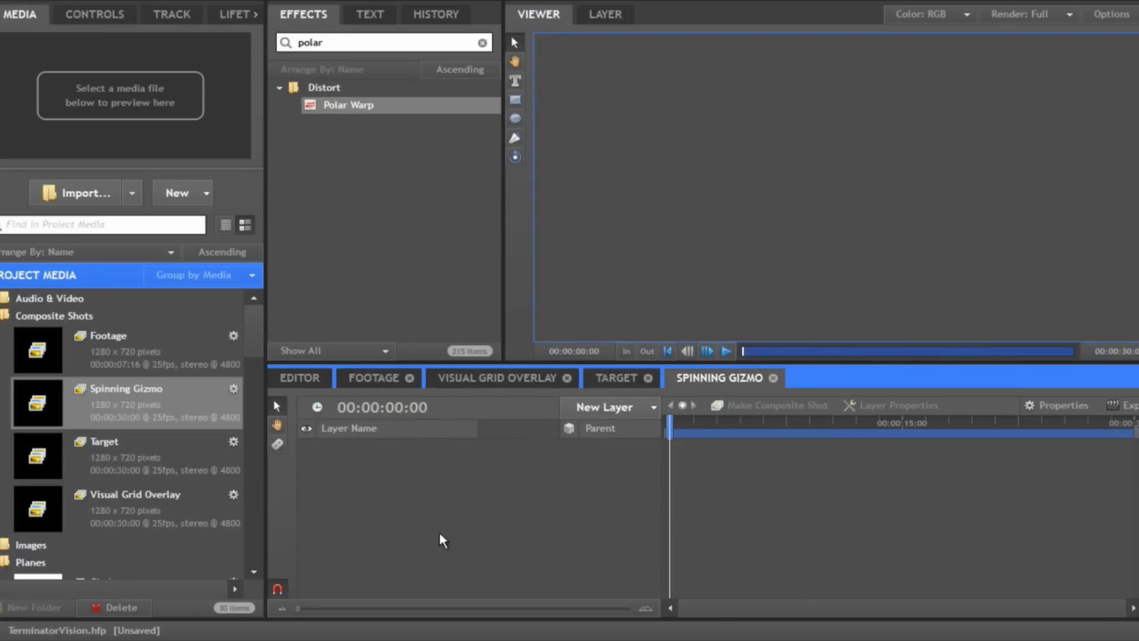
right_click(439, 540)
click(466, 560)
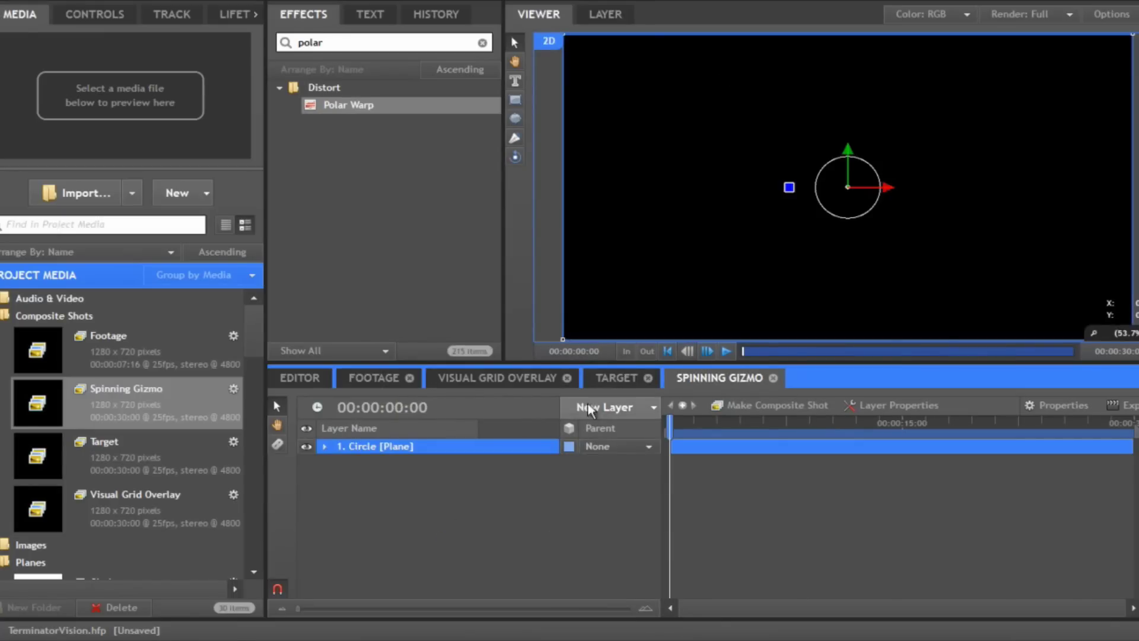
Duplicate the Circle layer and enlarge the first copy to about 149%.
right_click(419, 449)
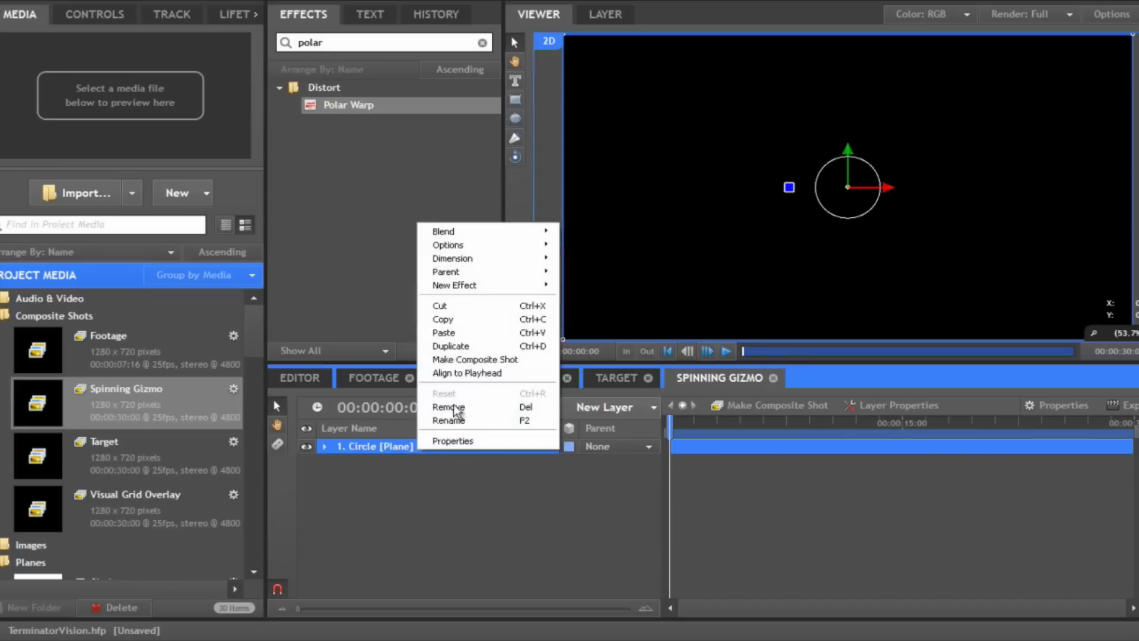
click(476, 348)
click(452, 445)
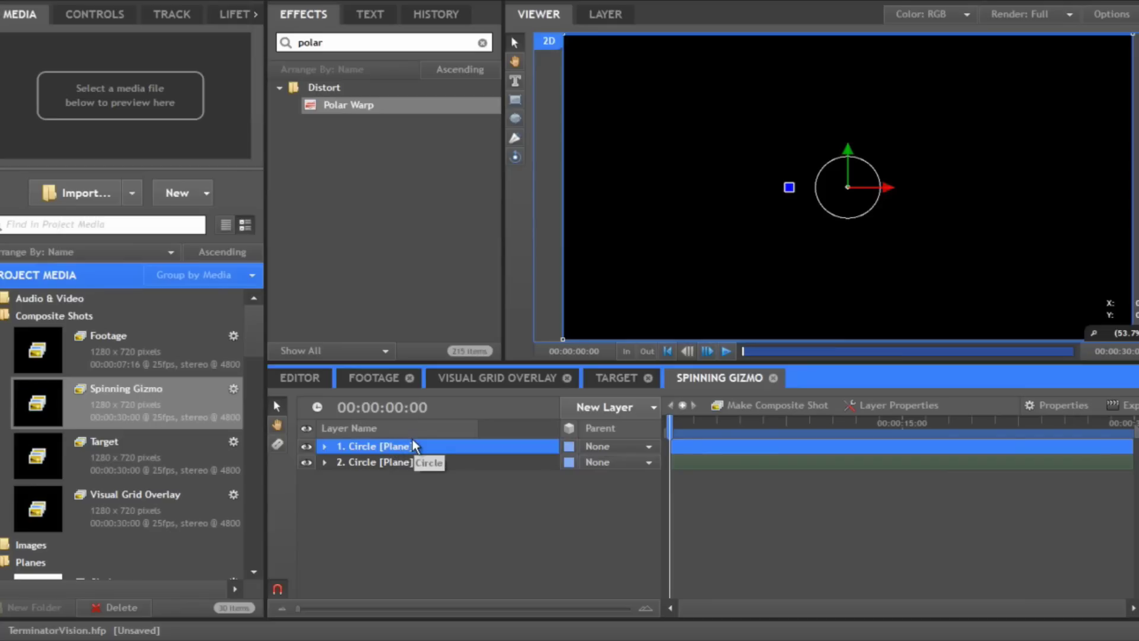
click(77, 13)
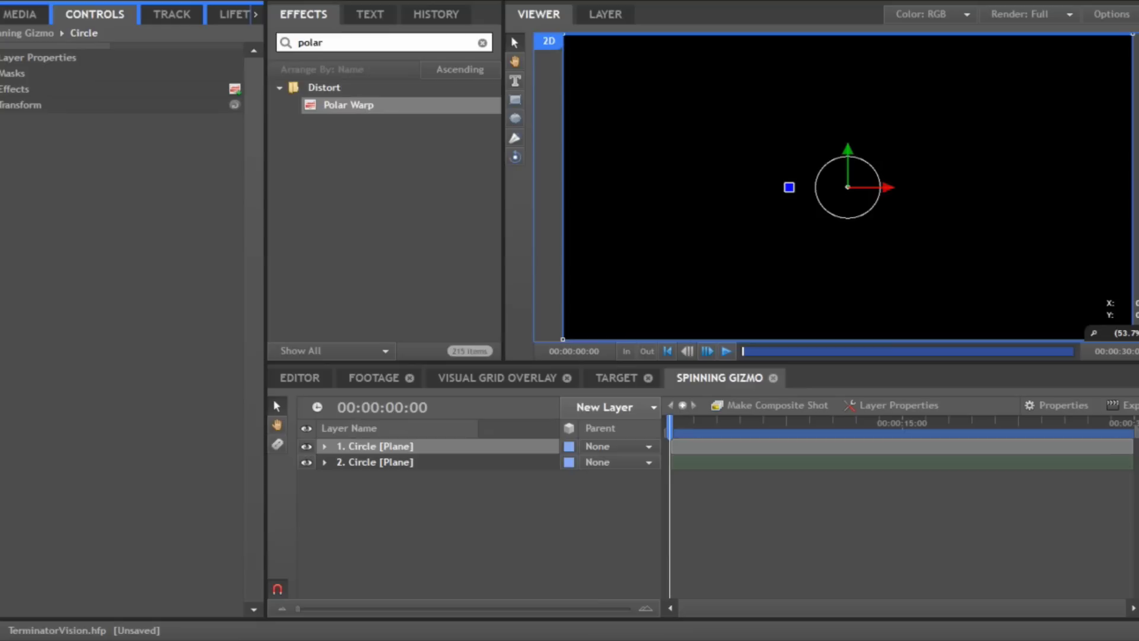
click(8, 107)
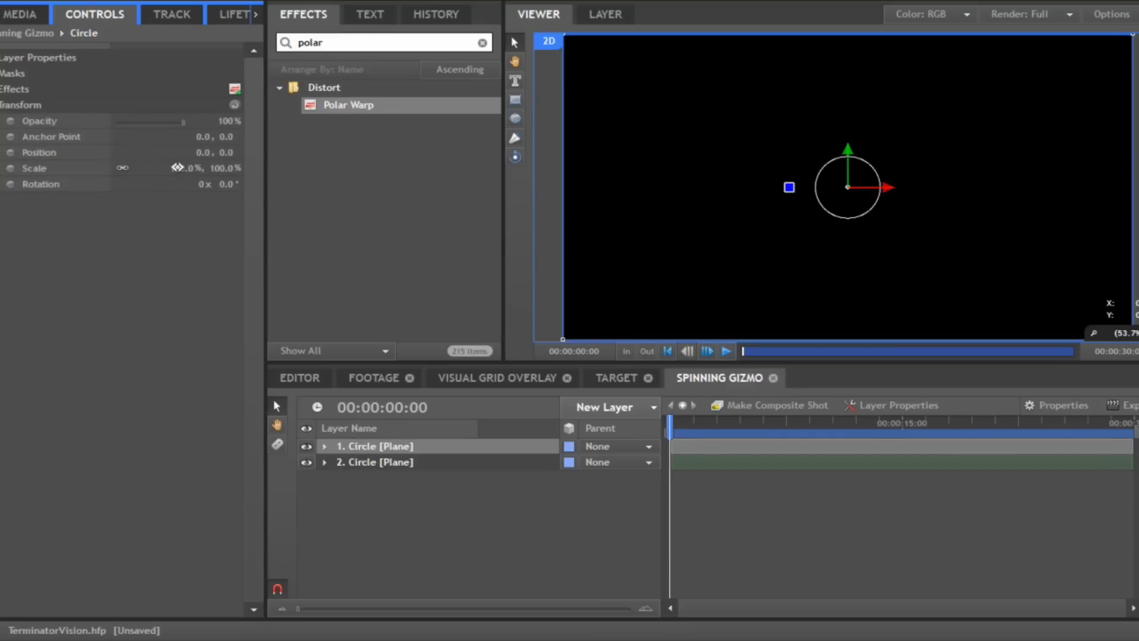
drag(177, 167, 227, 174)
Duplicate the enlarged circle and set the middle circle's scale to 137%.
right_click(368, 451)
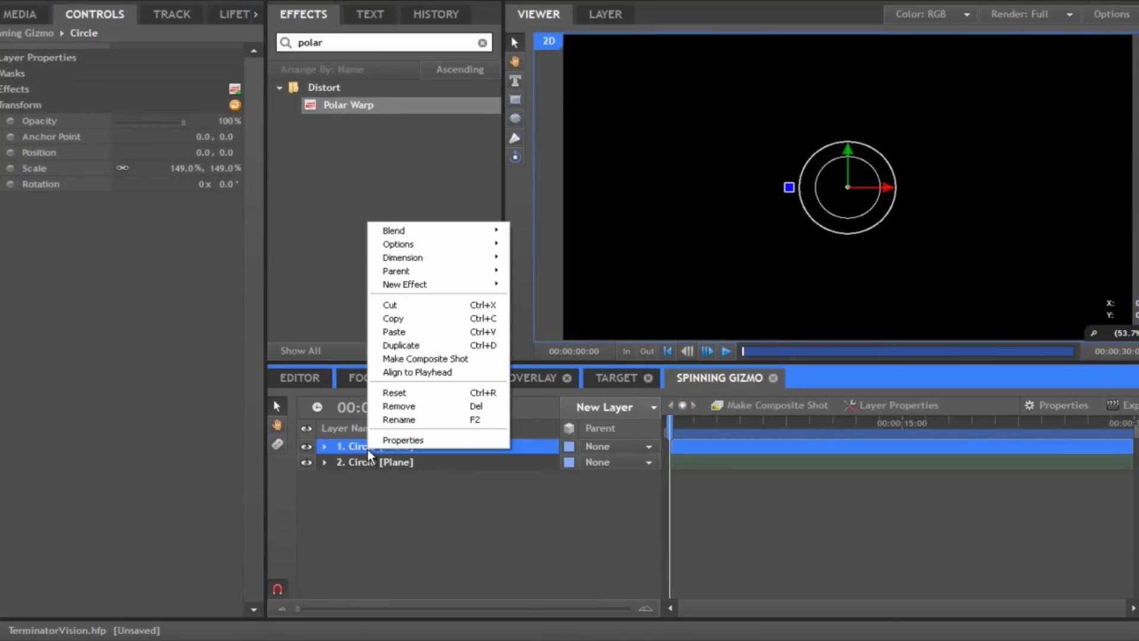
click(428, 344)
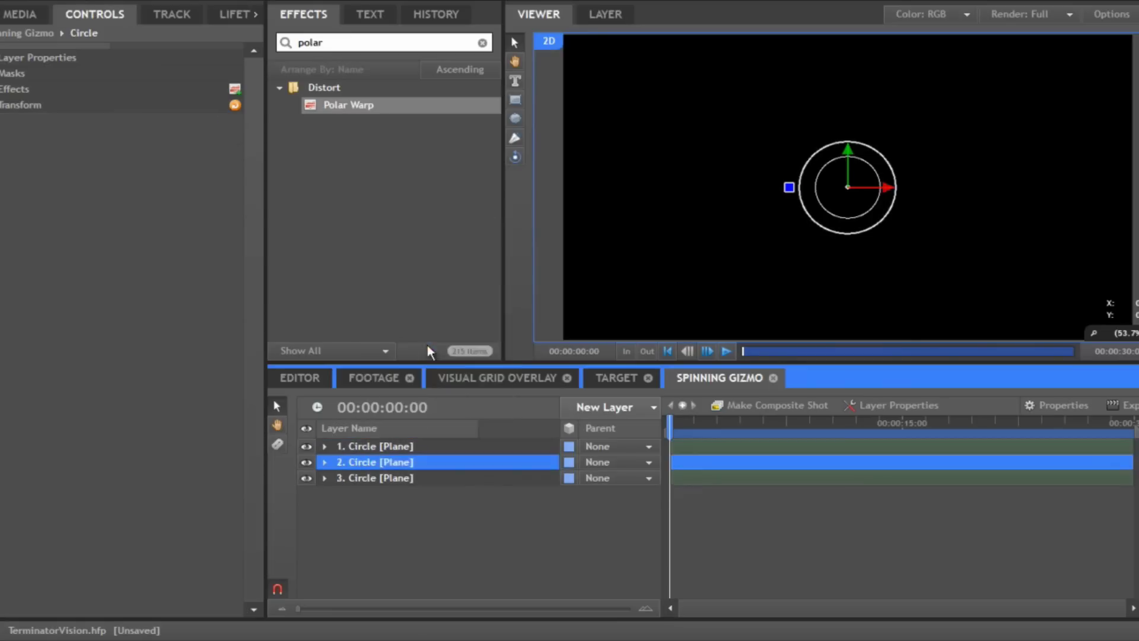
click(380, 443)
click(383, 458)
click(160, 185)
click(167, 166)
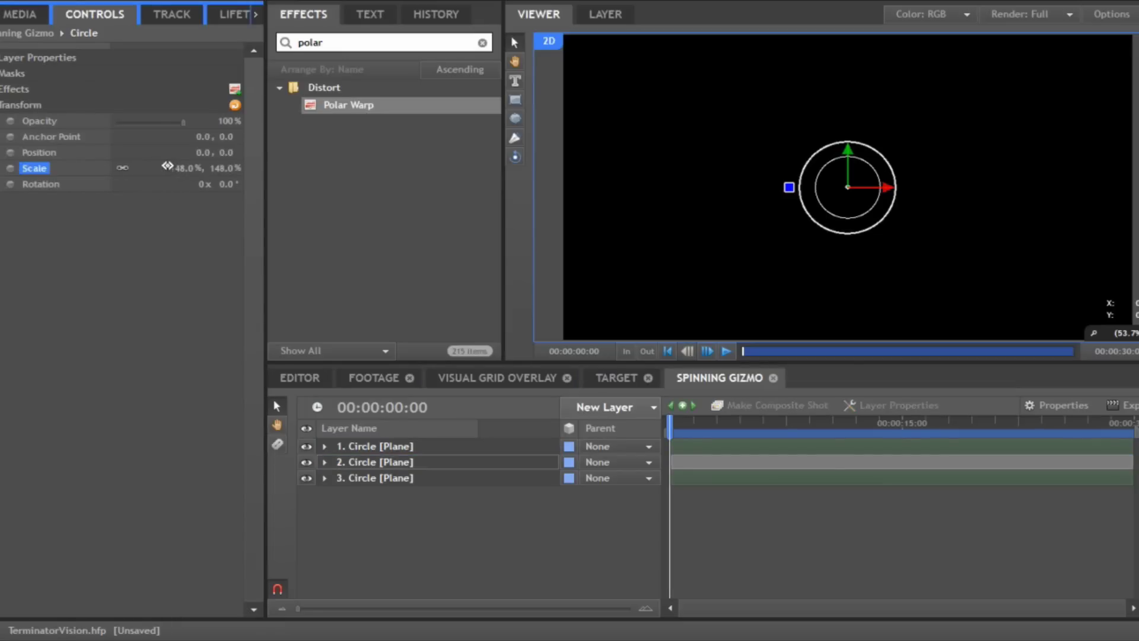
drag(167, 166, 164, 163)
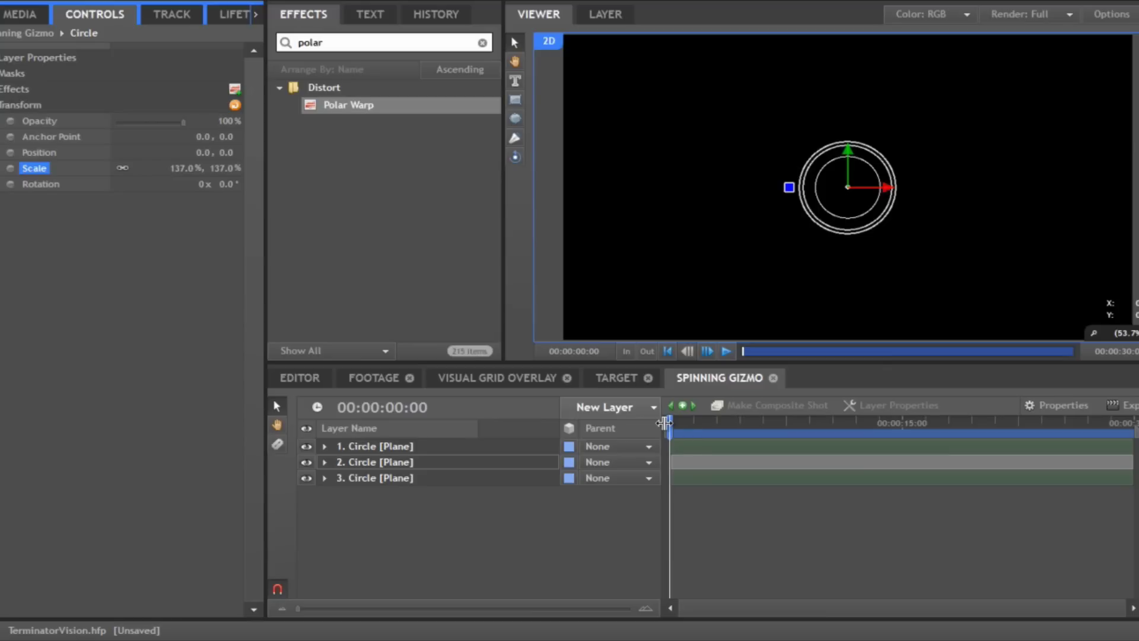
click(491, 521)
Add a new plane layer named Rotator.
right_click(466, 514)
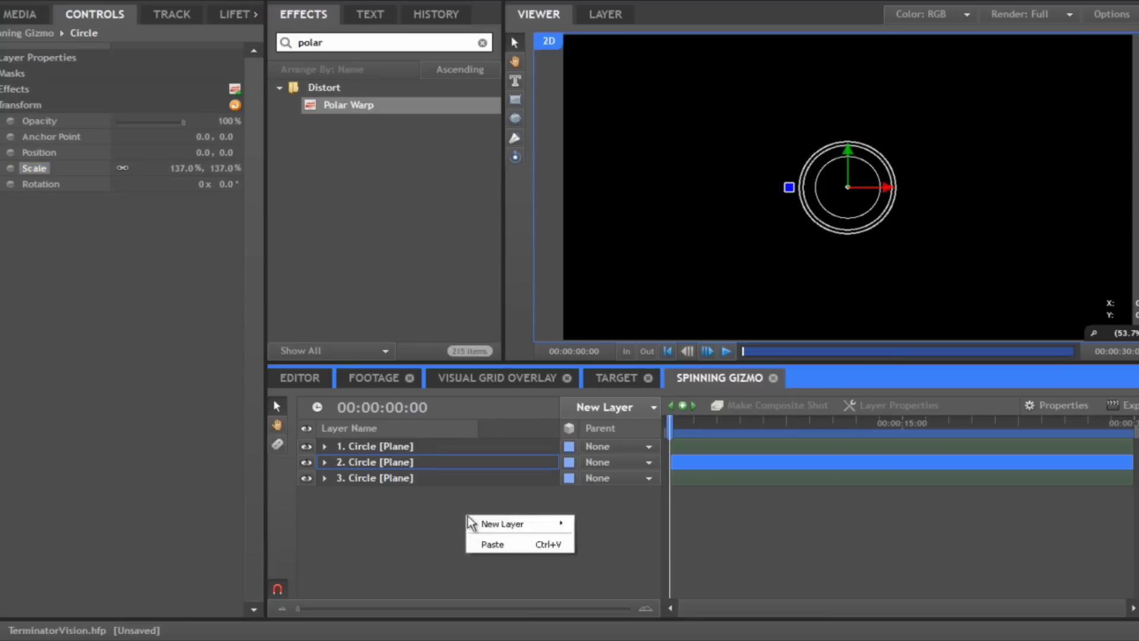
mouse_move(564, 529)
click(610, 528)
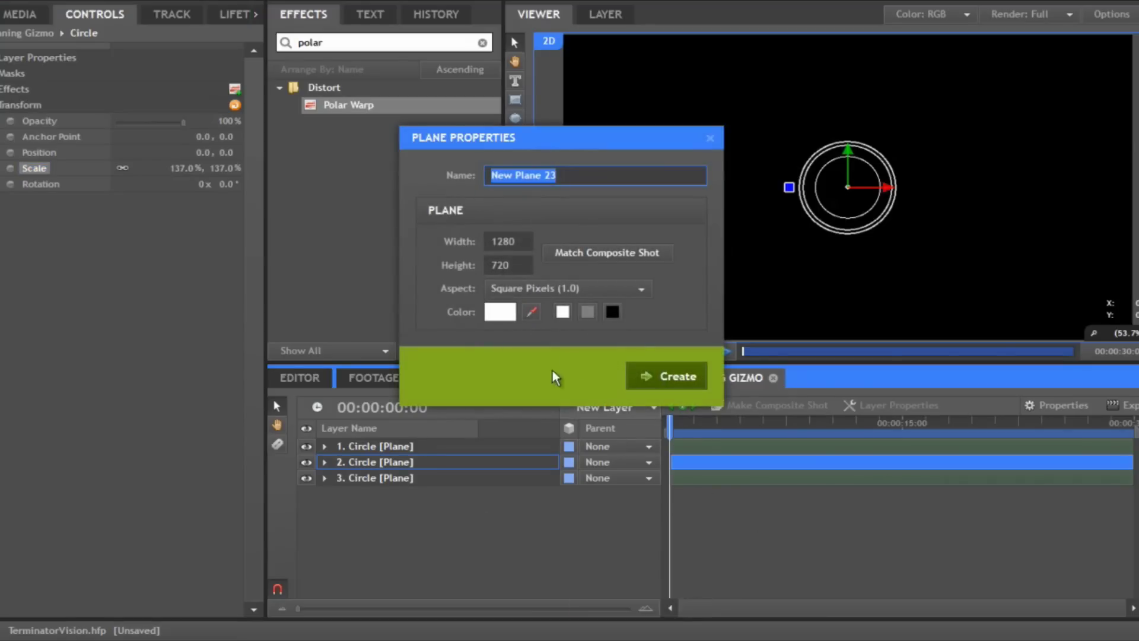
text(R)
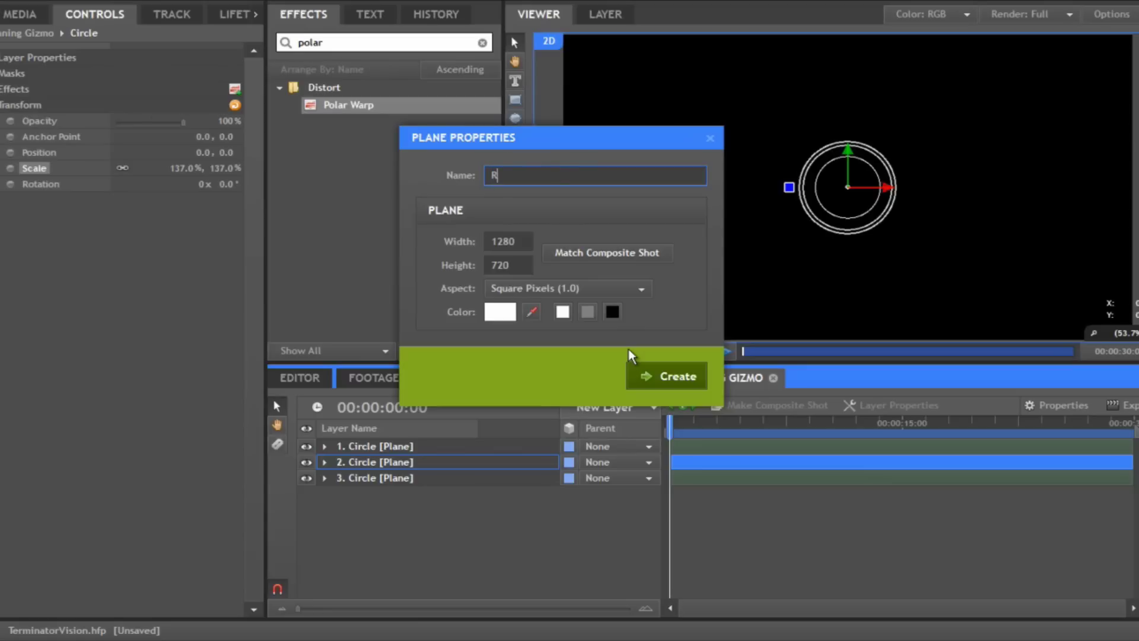
text(otator)
click(652, 376)
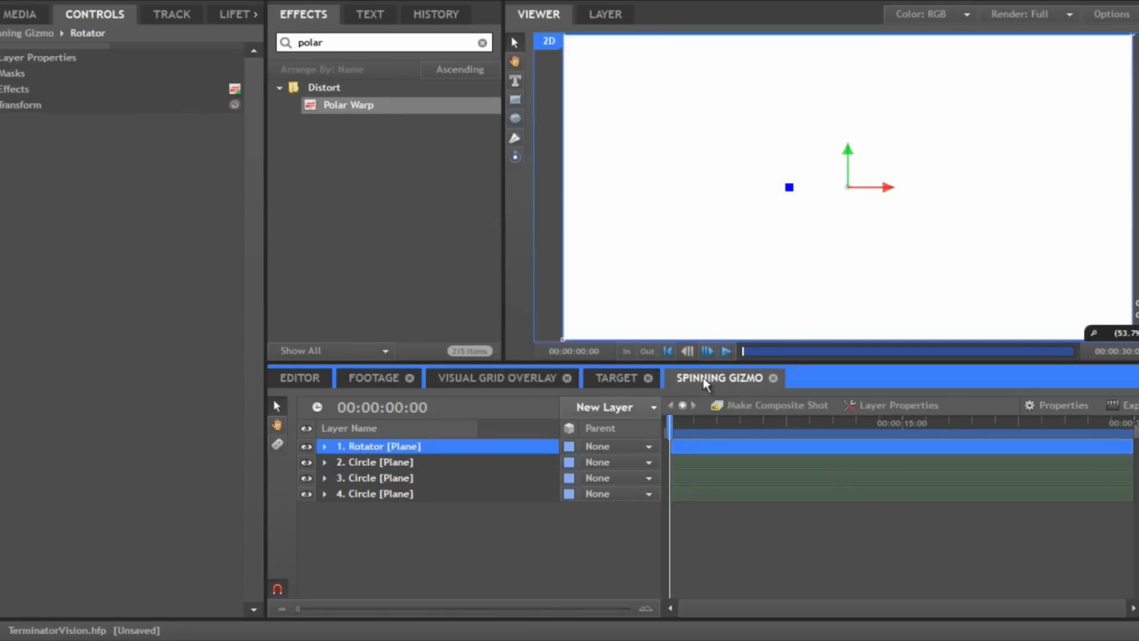
Apply Polar Warp to Rotator with Start Radius 92.16, End Radius 81.92 and Range 43°.
drag(344, 105, 418, 451)
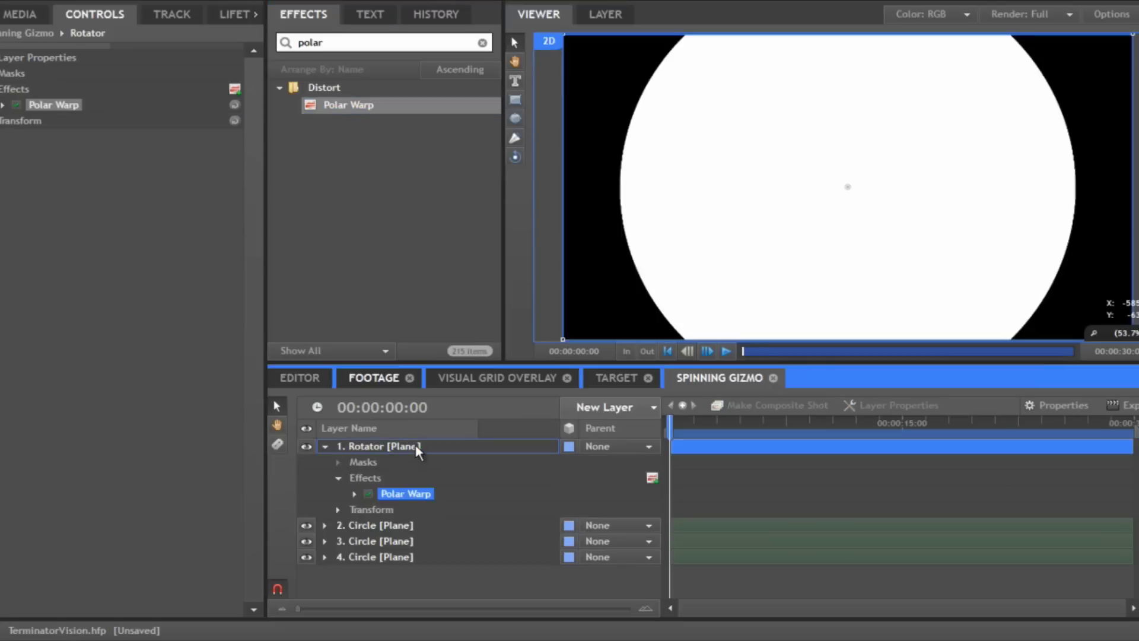
click(20, 106)
click(3, 104)
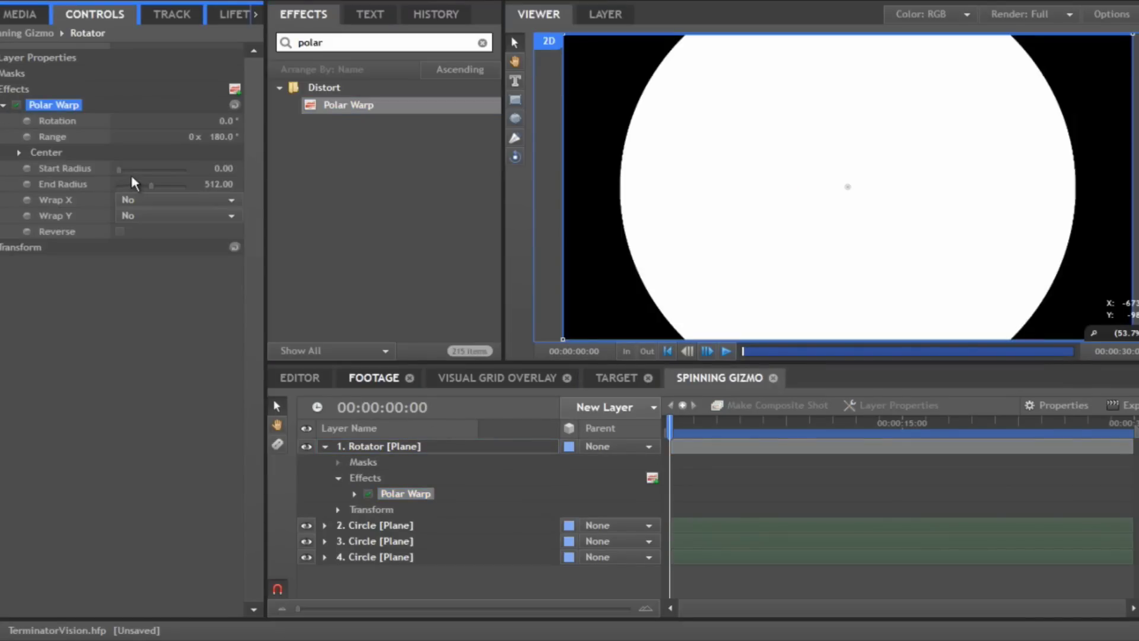
mouse_move(117, 167)
mouse_down()
mouse_move(148, 182)
mouse_move(124, 189)
mouse_up()
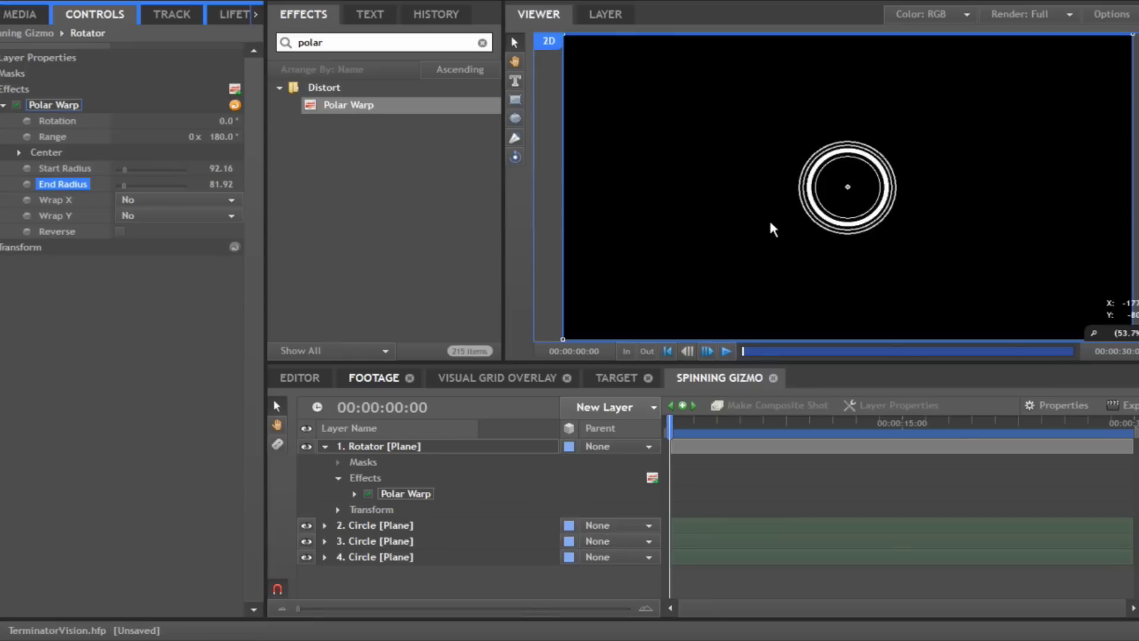
scroll(768, 218, up, 3)
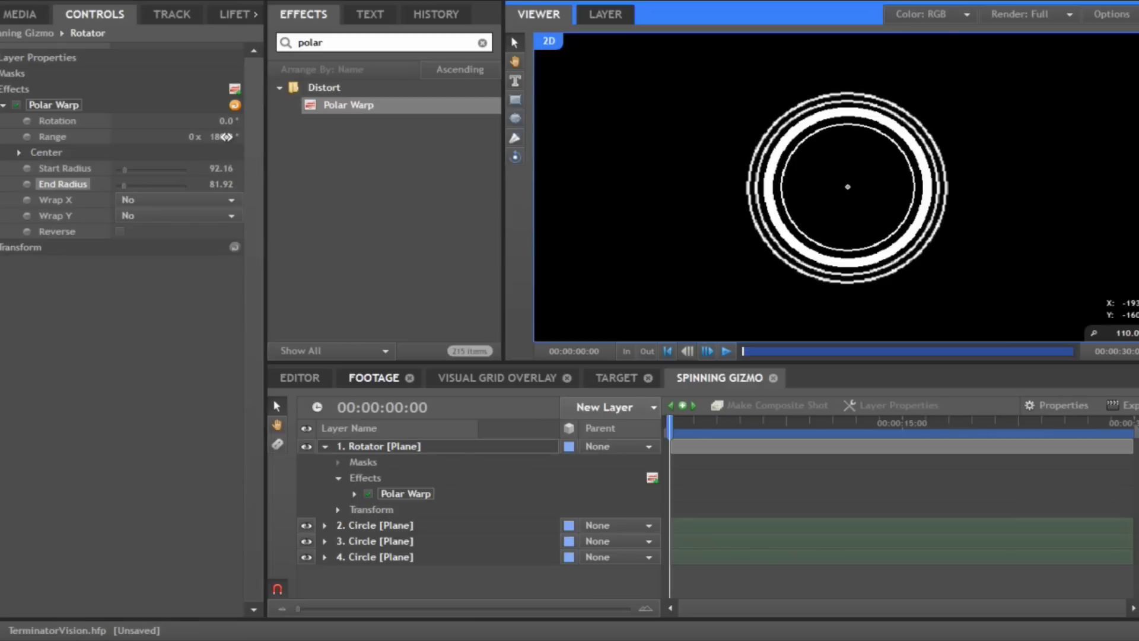
drag(213, 138, 116, 140)
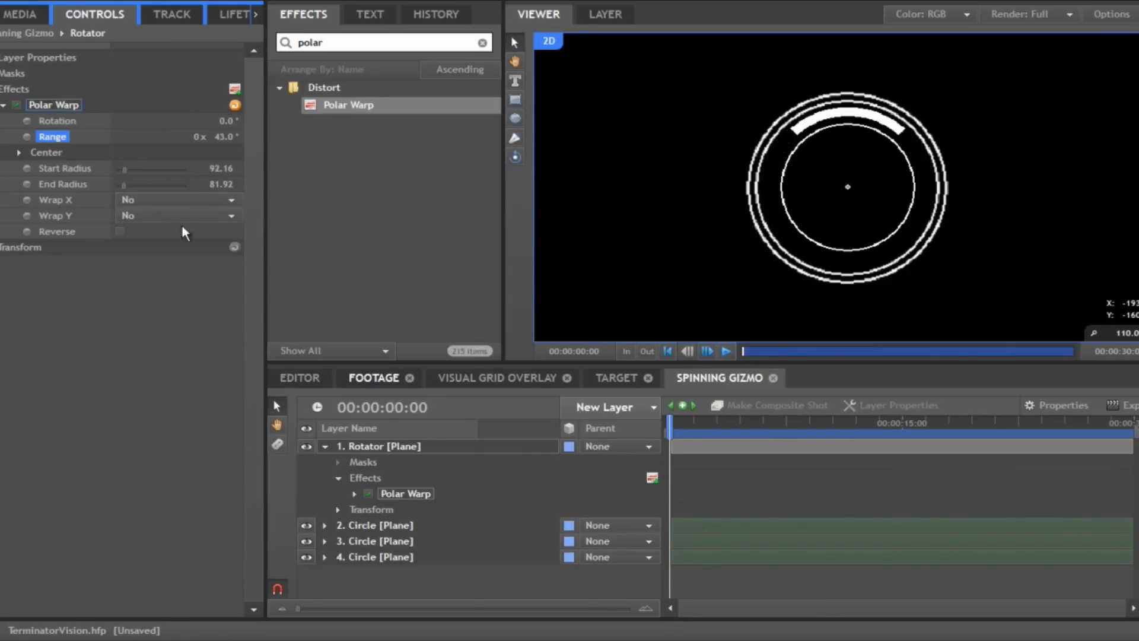
Duplicate the Rotator layer and copy its Polar Warp, removing the extra effect.
click(402, 448)
right_click(401, 449)
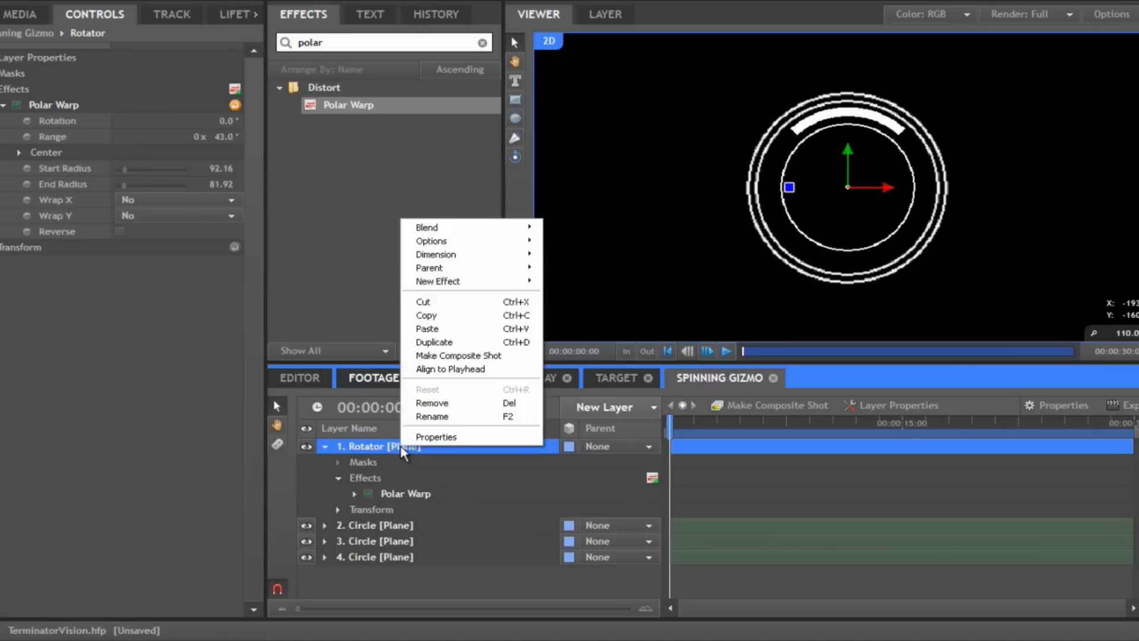
click(450, 345)
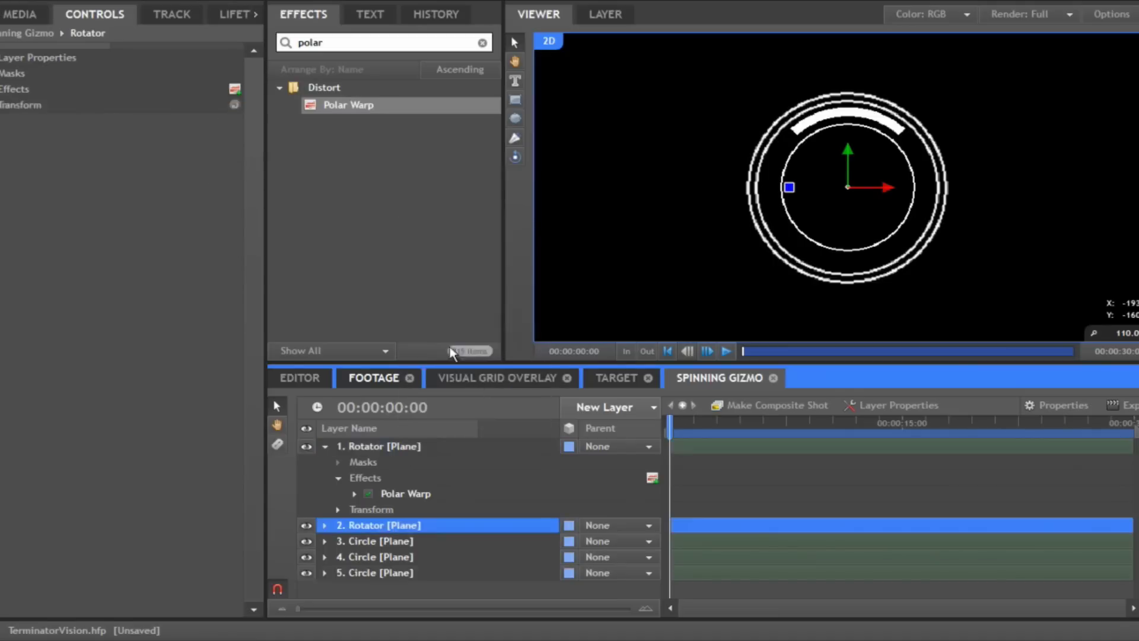
click(406, 494)
key(ctrl+c)
click(404, 525)
key(ctrl+v)
scroll(416, 545, down, 2)
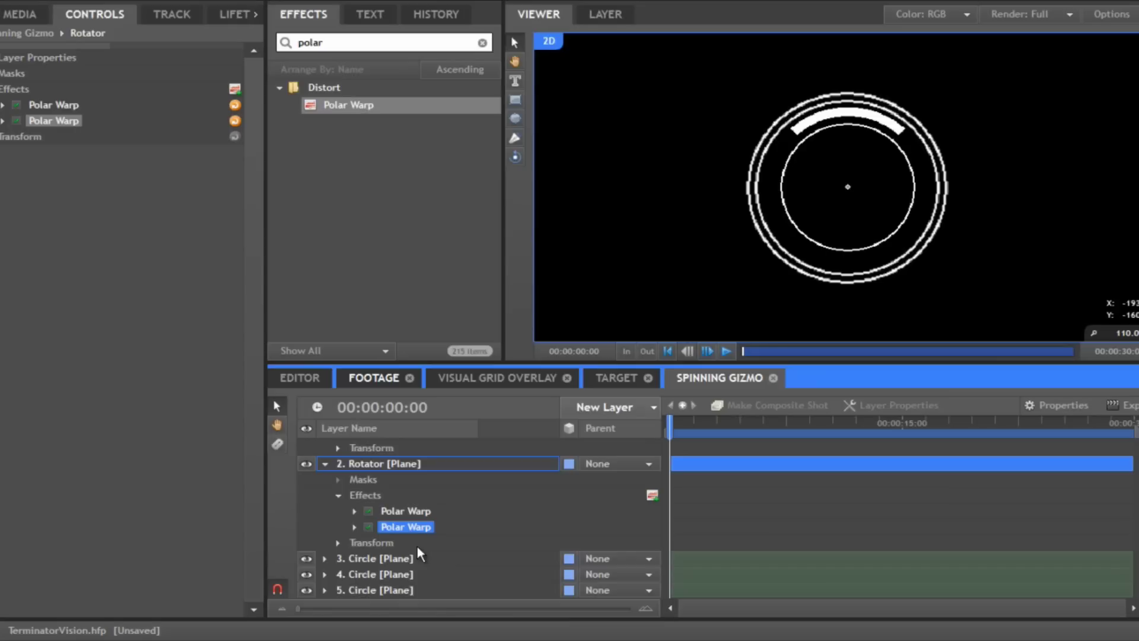
key(Delete)
Set the copy's Polar Warp Rotation to 90° and both arcs' Range to 33°.
click(397, 526)
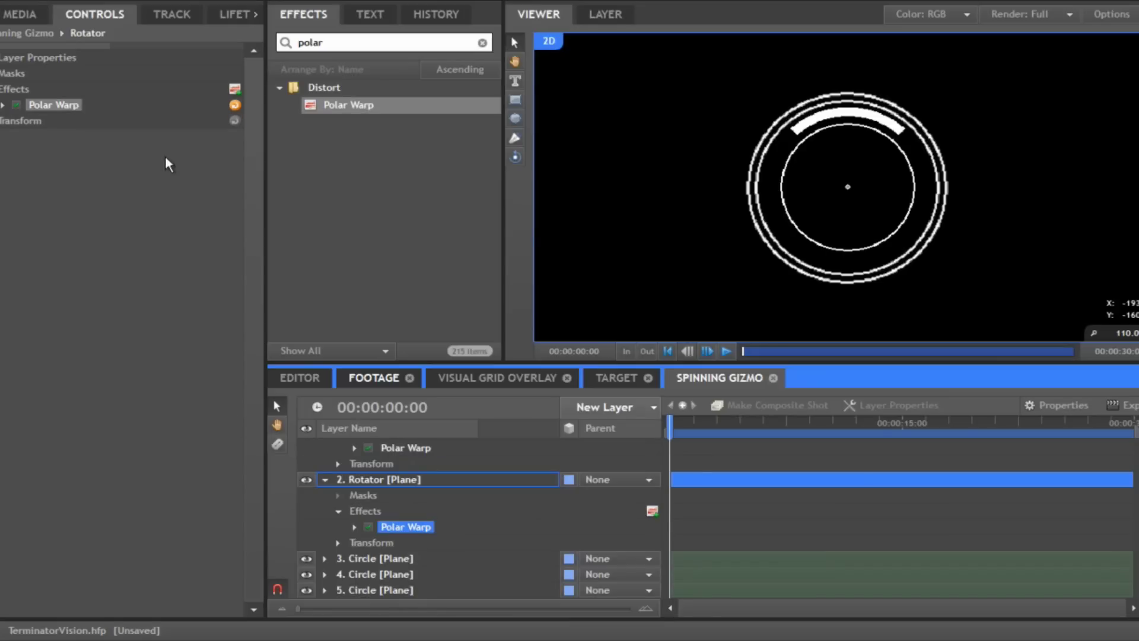
click(5, 104)
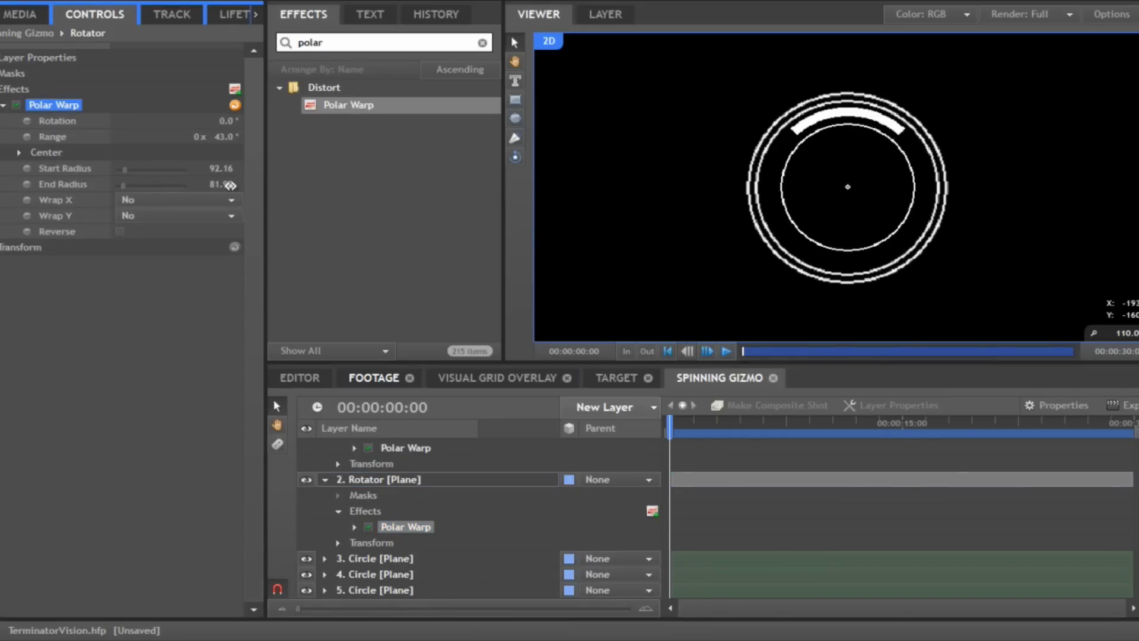
click(226, 121)
text(90)
key(Return)
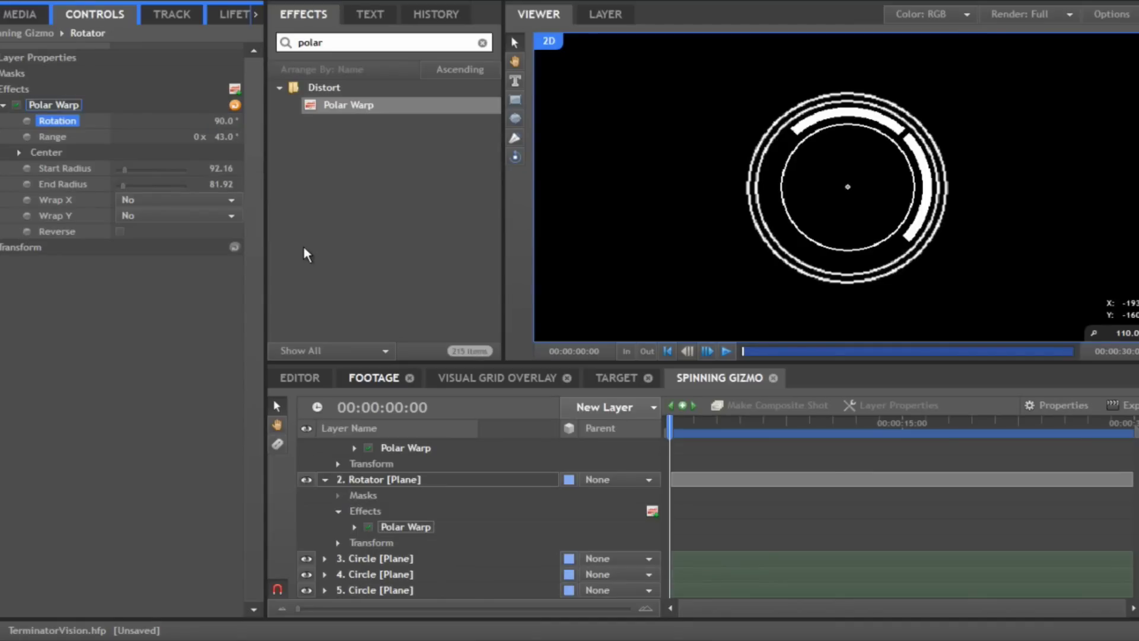
drag(224, 136, 216, 139)
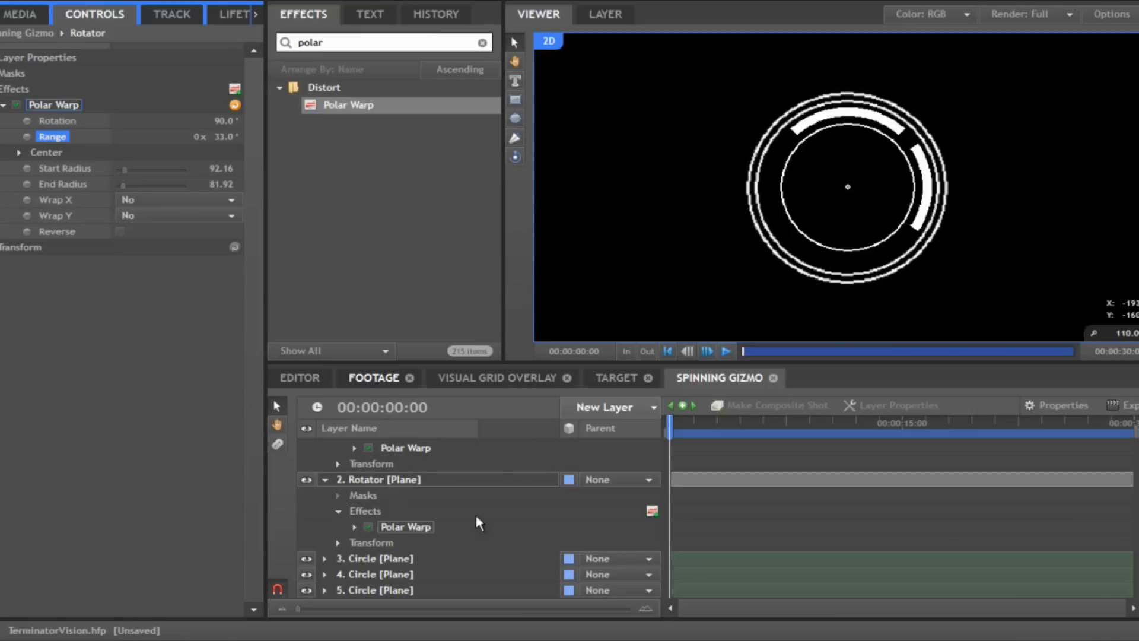
click(401, 451)
click(225, 137)
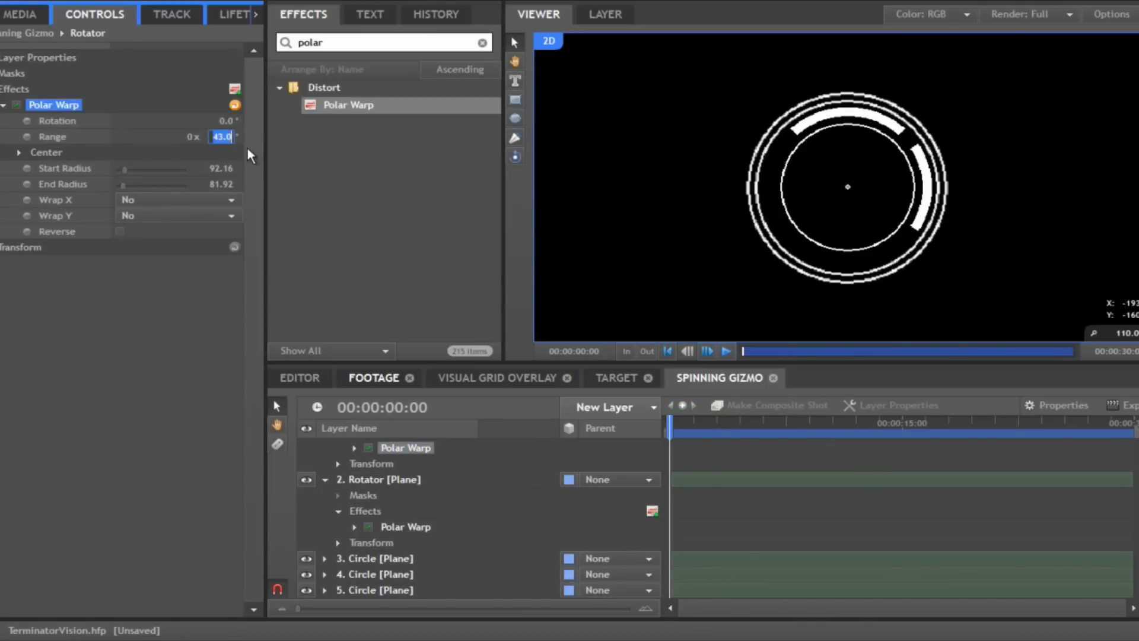
key(Return)
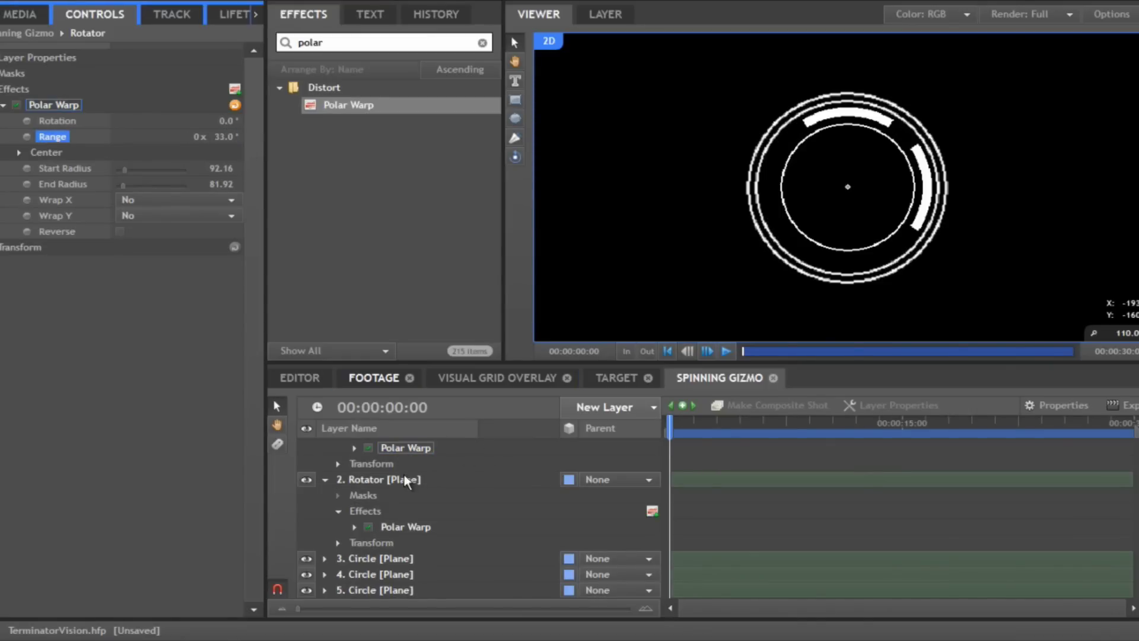
Duplicate the first Rotator and set the new copy's Polar Warp Rotation to 180°.
scroll(402, 479, up, 1)
click(389, 450)
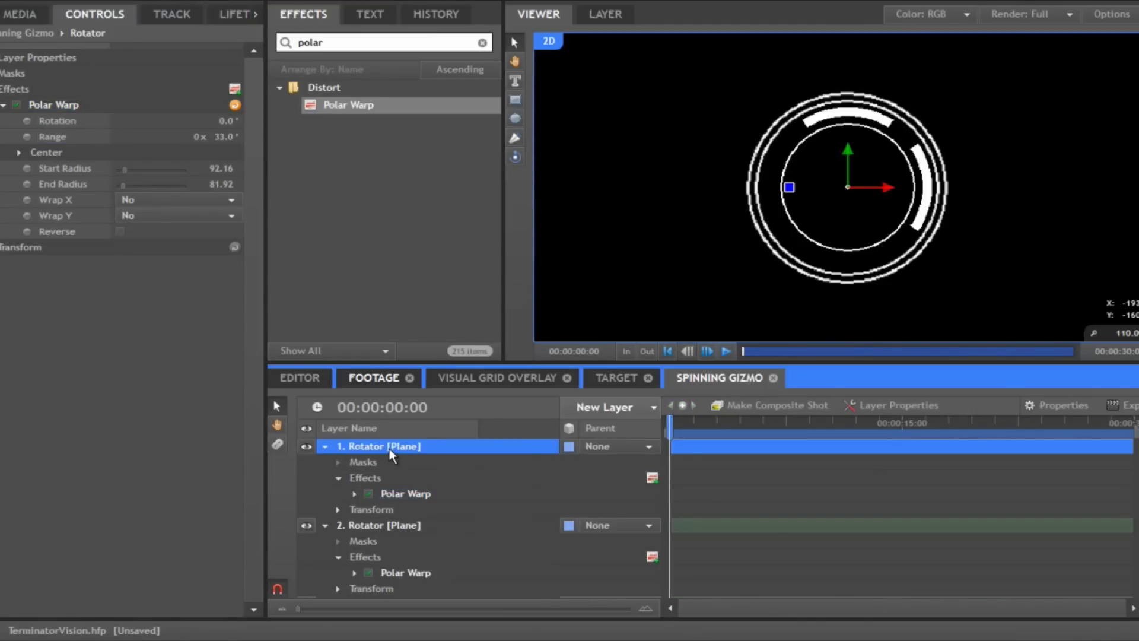
right_click(389, 448)
click(434, 345)
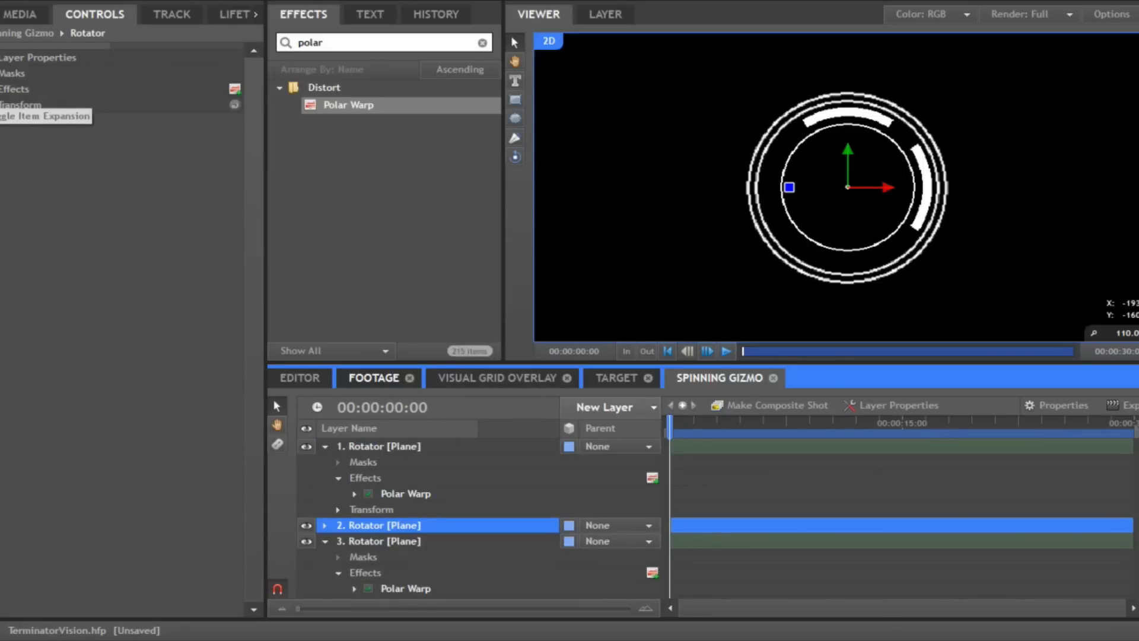
click(5, 89)
click(3, 105)
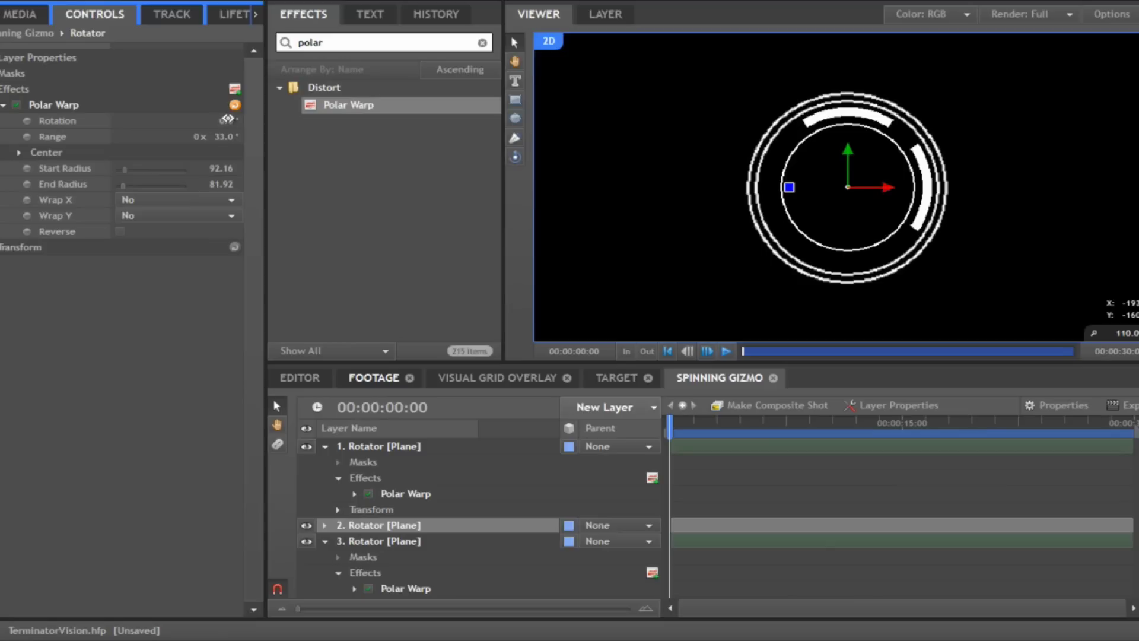
click(227, 119)
text(180)
key(Return)
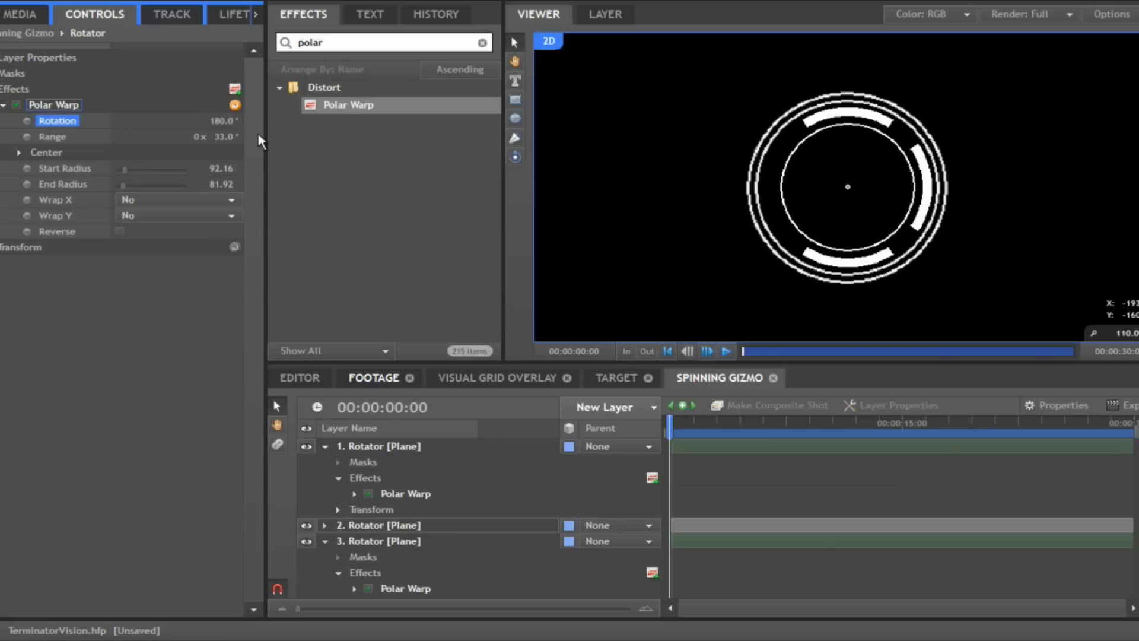
Duplicate the Rotator once more and set this copy's Polar Warp Rotation to 270°.
click(387, 443)
right_click(387, 442)
click(430, 347)
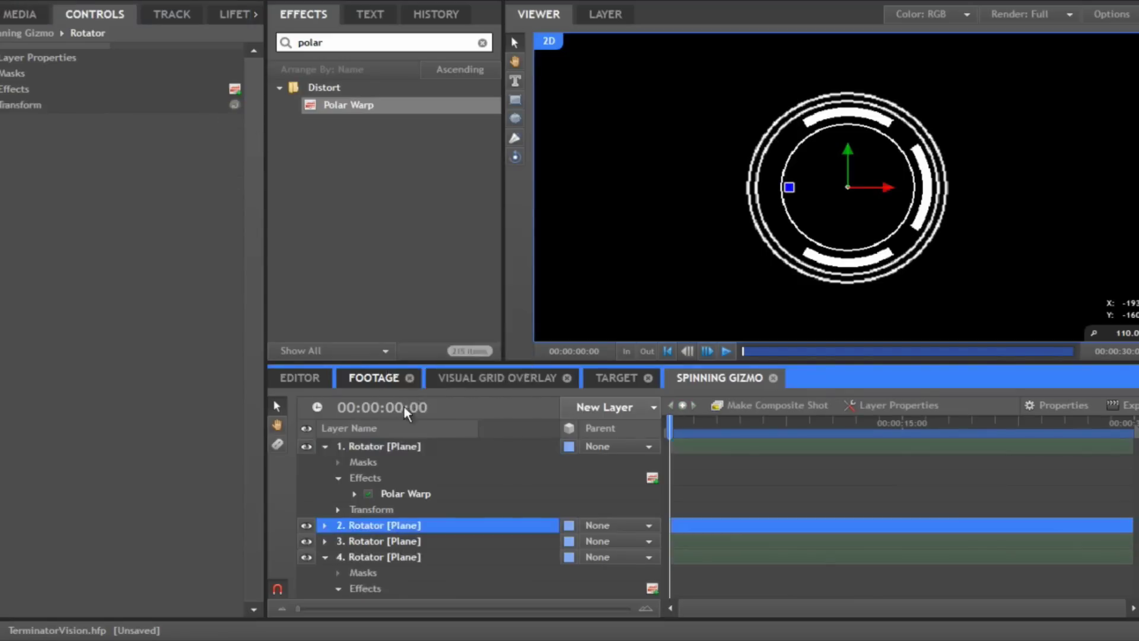
click(379, 447)
click(396, 525)
click(1, 104)
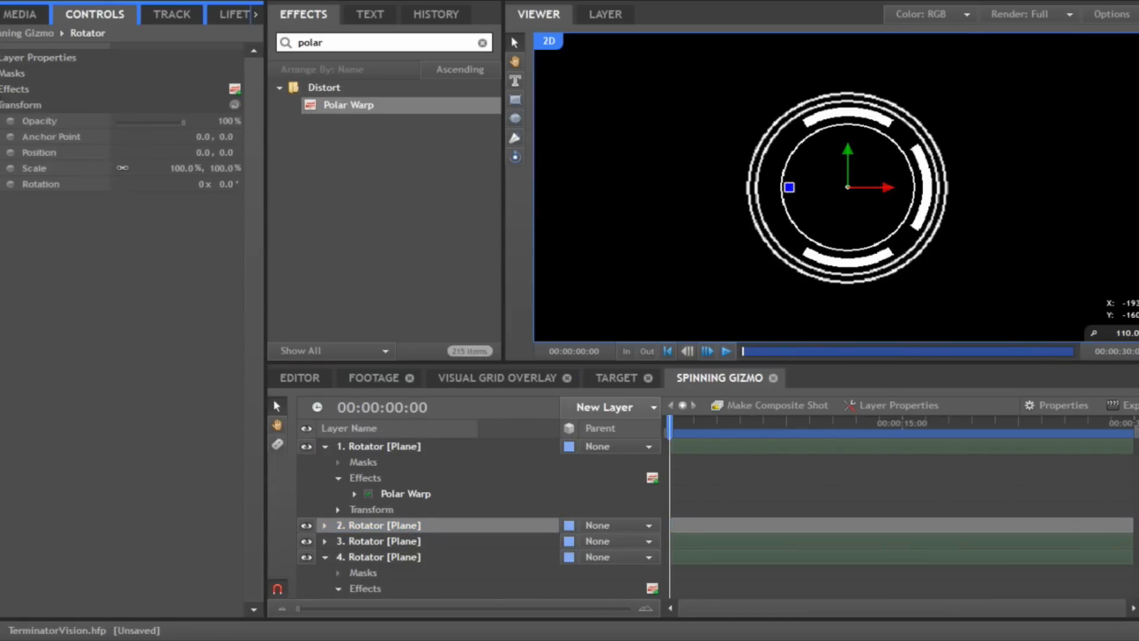
click(2, 89)
click(3, 105)
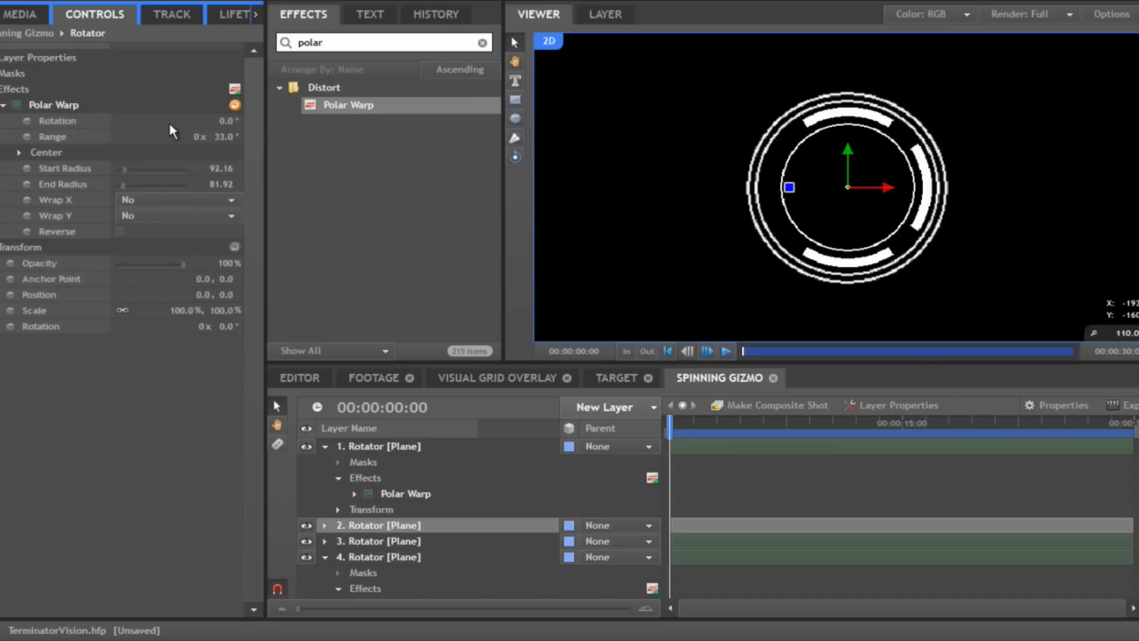
click(224, 120)
text(270)
key(Return)
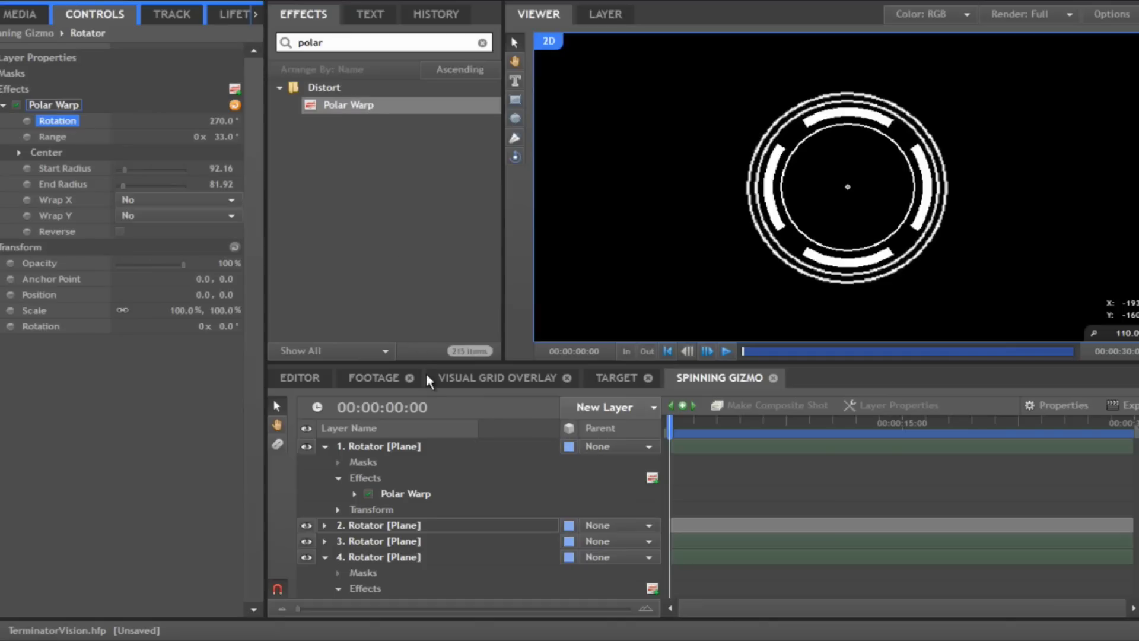
click(324, 446)
Keyframe the fourth Rotator's rotation from 0 to five full turns at 00:00:08:12.
click(325, 494)
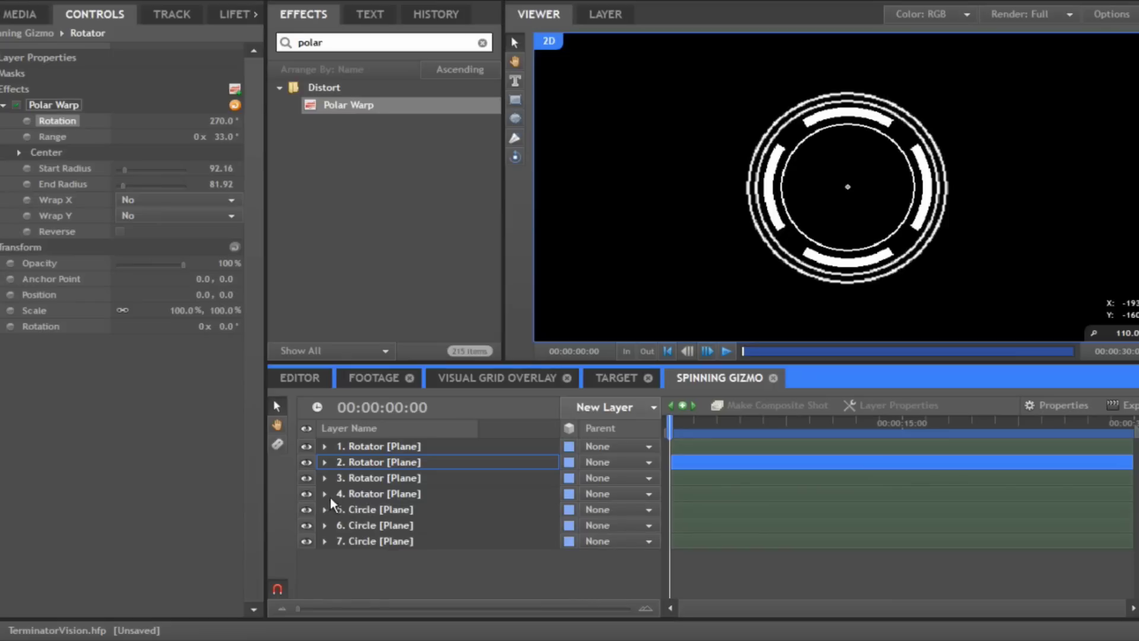
click(377, 495)
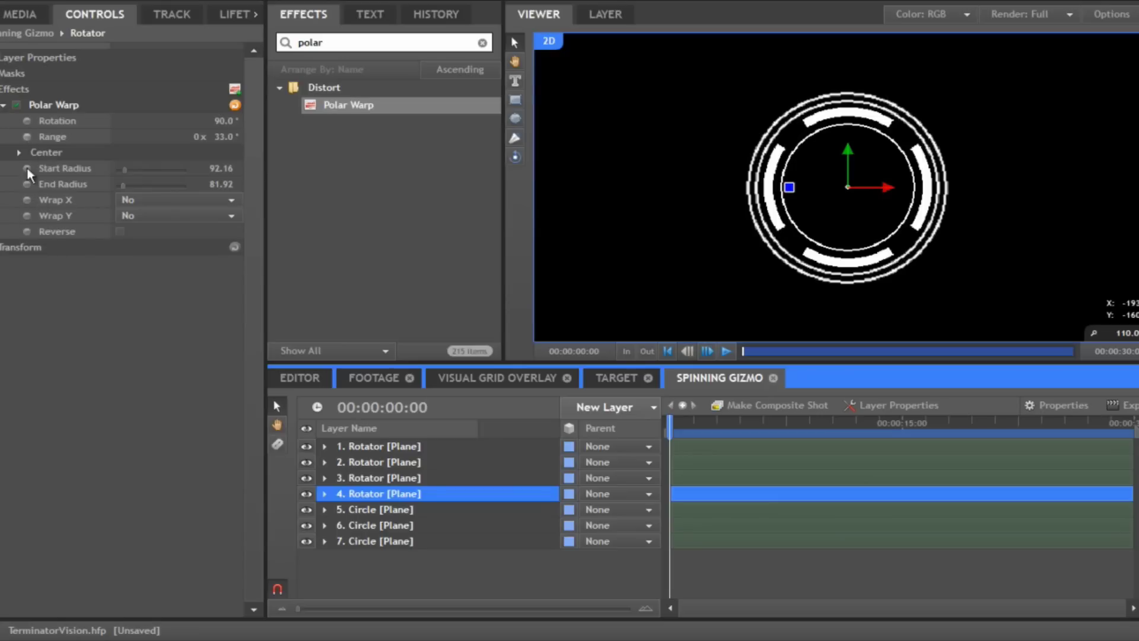
click(12, 247)
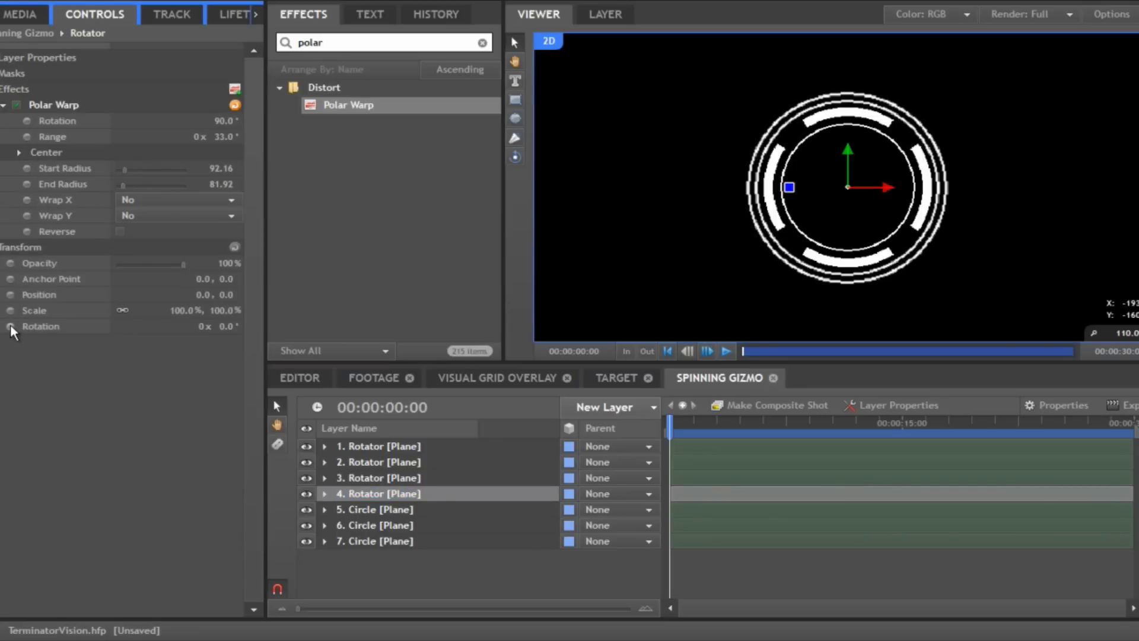
click(10, 326)
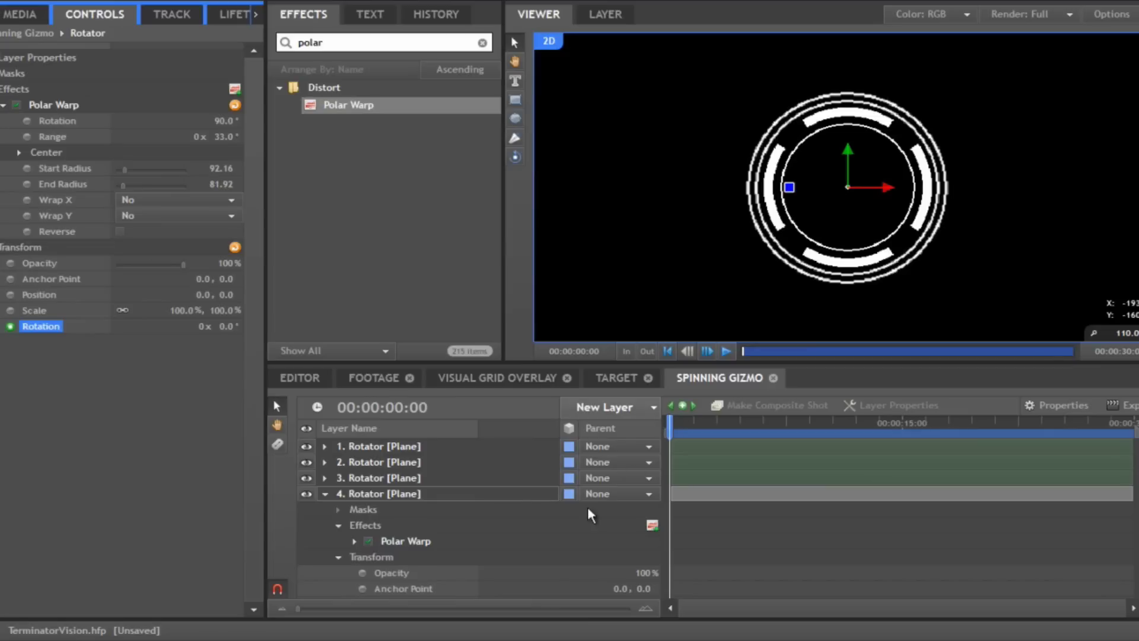
scroll(589, 509, down, 3)
drag(671, 421, 801, 421)
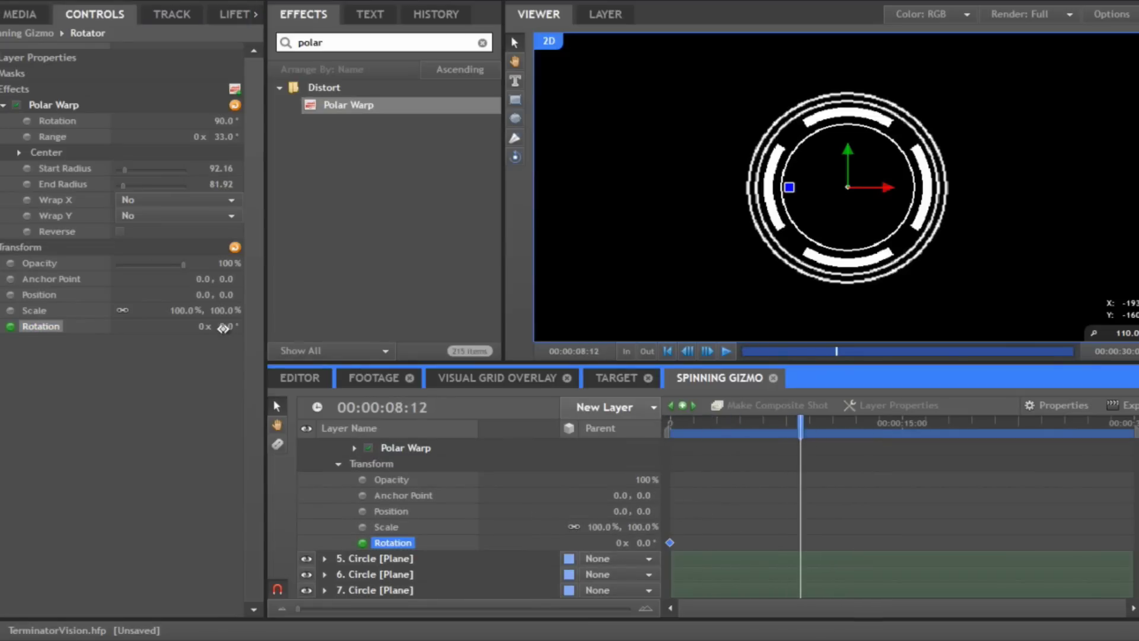
click(200, 325)
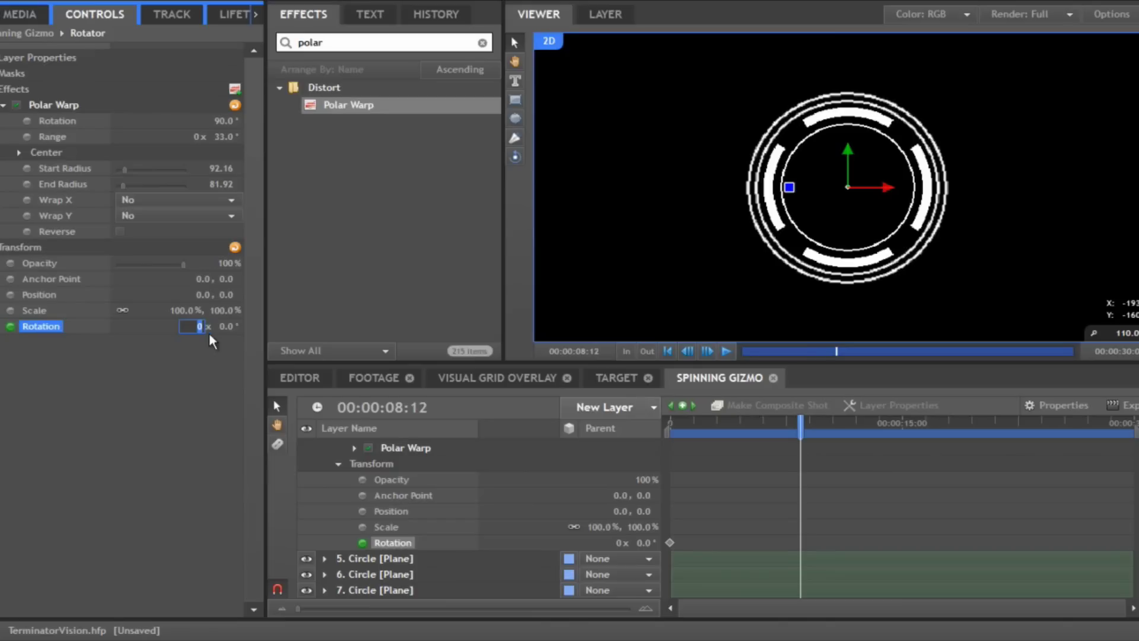
text(5)
key(Return)
drag(688, 417, 664, 413)
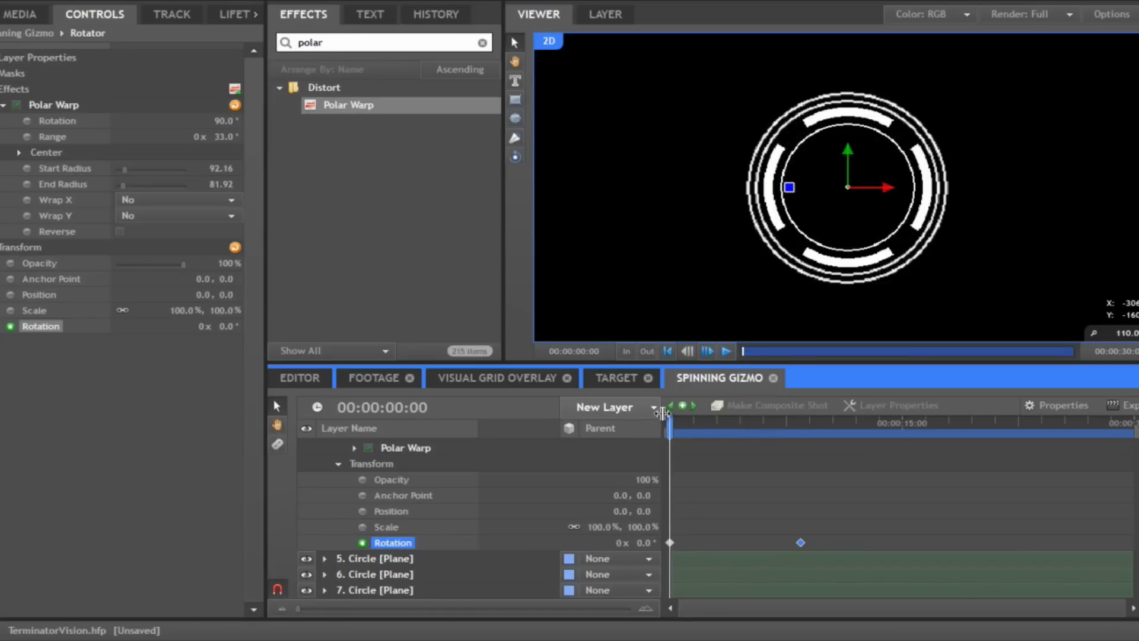
Parent Rotator layers 1–3 to the fourth Rotator and preview them spinning together.
scroll(369, 488, up, 3)
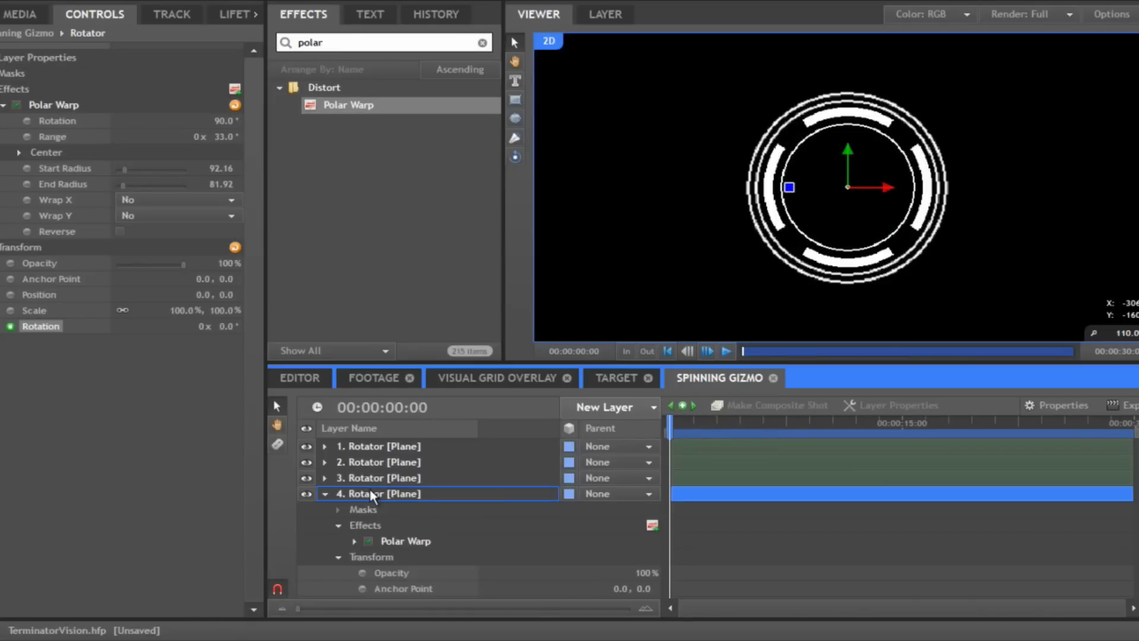
click(324, 494)
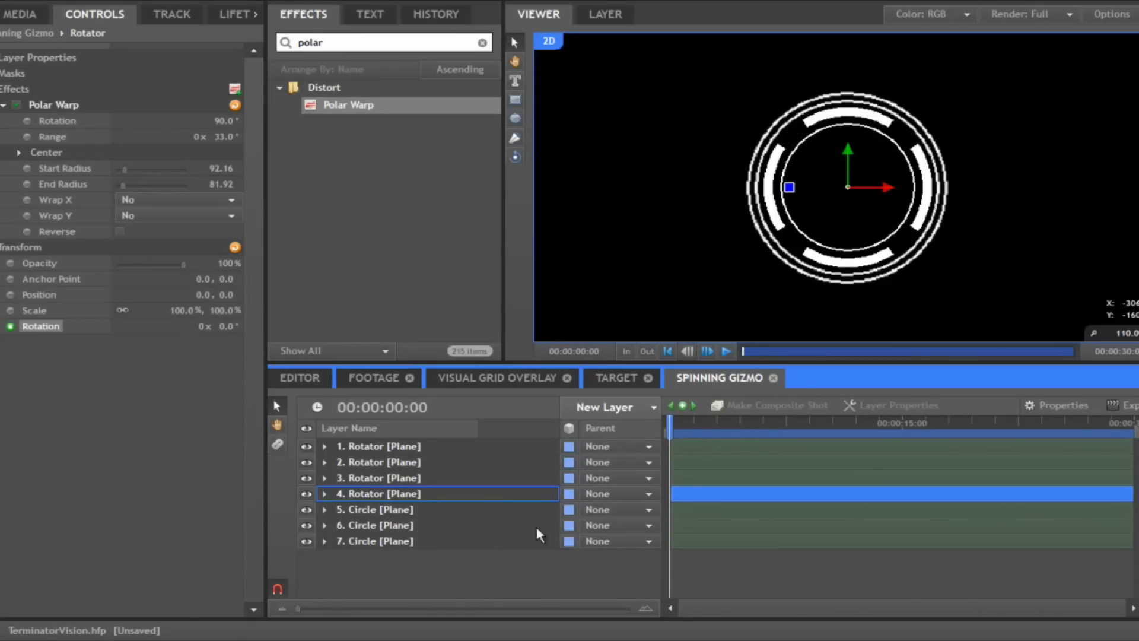
click(616, 490)
click(614, 525)
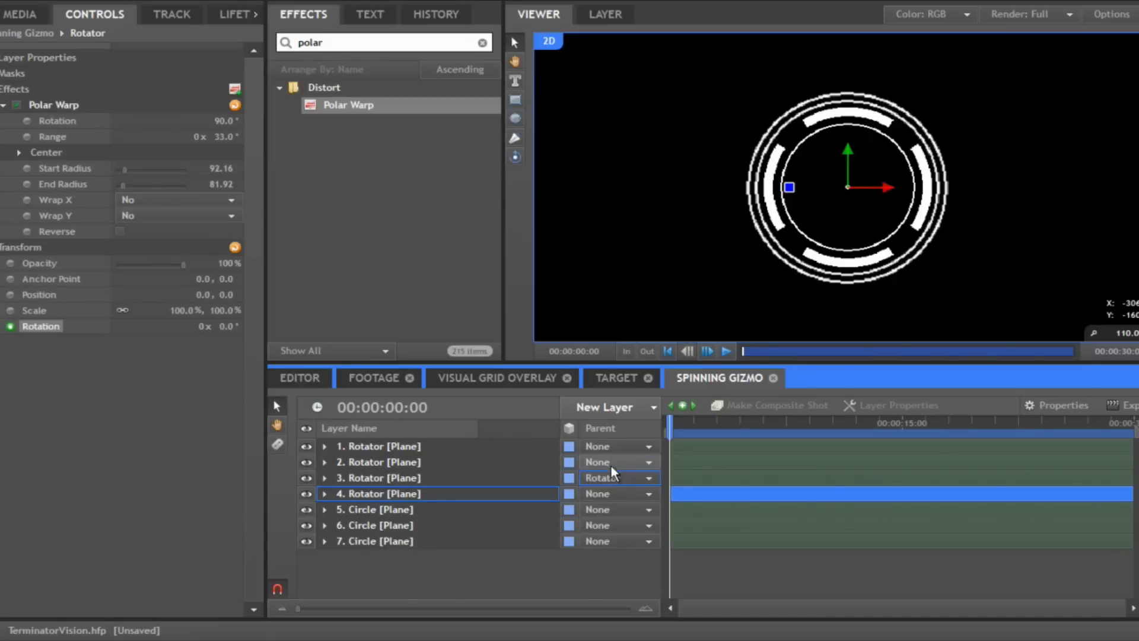
click(611, 464)
click(620, 507)
click(629, 446)
click(630, 489)
drag(671, 431, 706, 424)
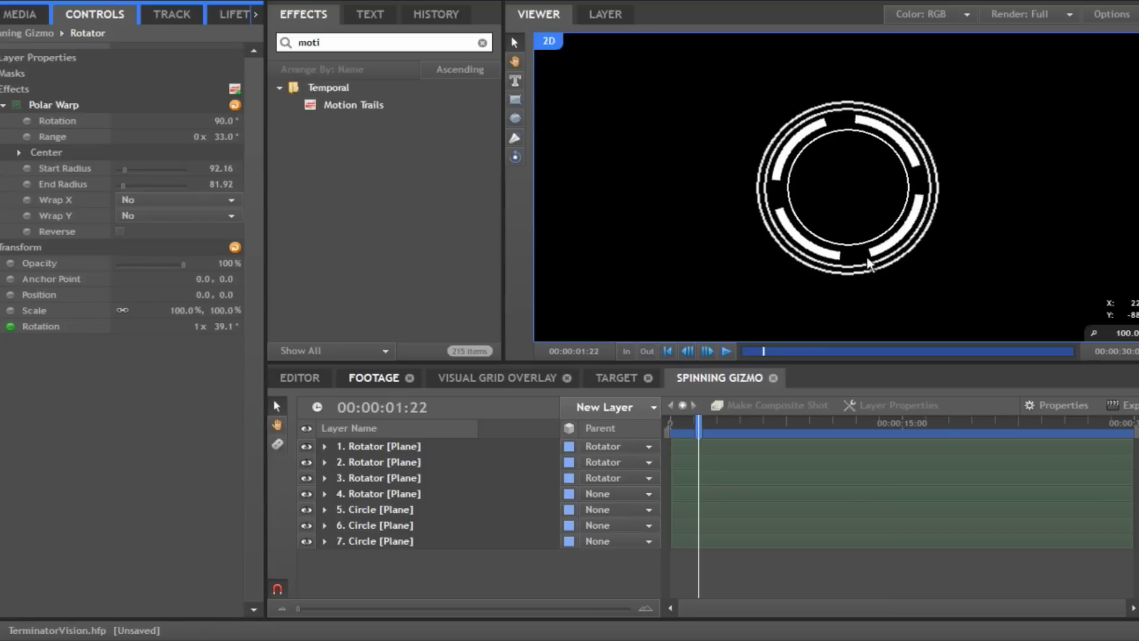
click(339, 107)
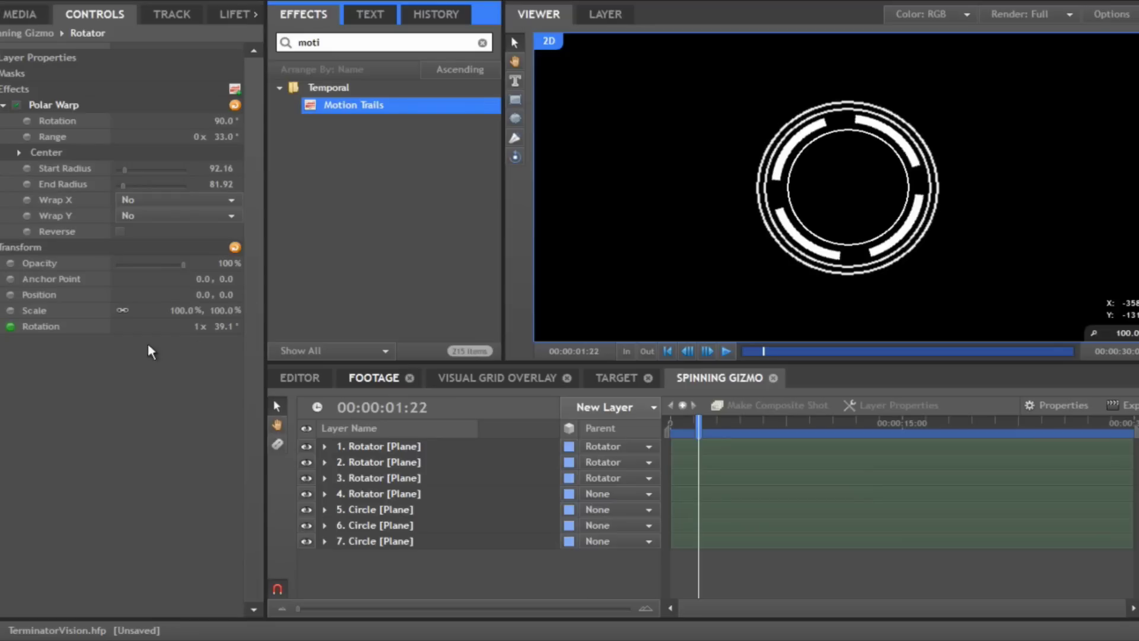
Create a new composite shot named Scanner.
click(19, 13)
click(188, 200)
click(254, 222)
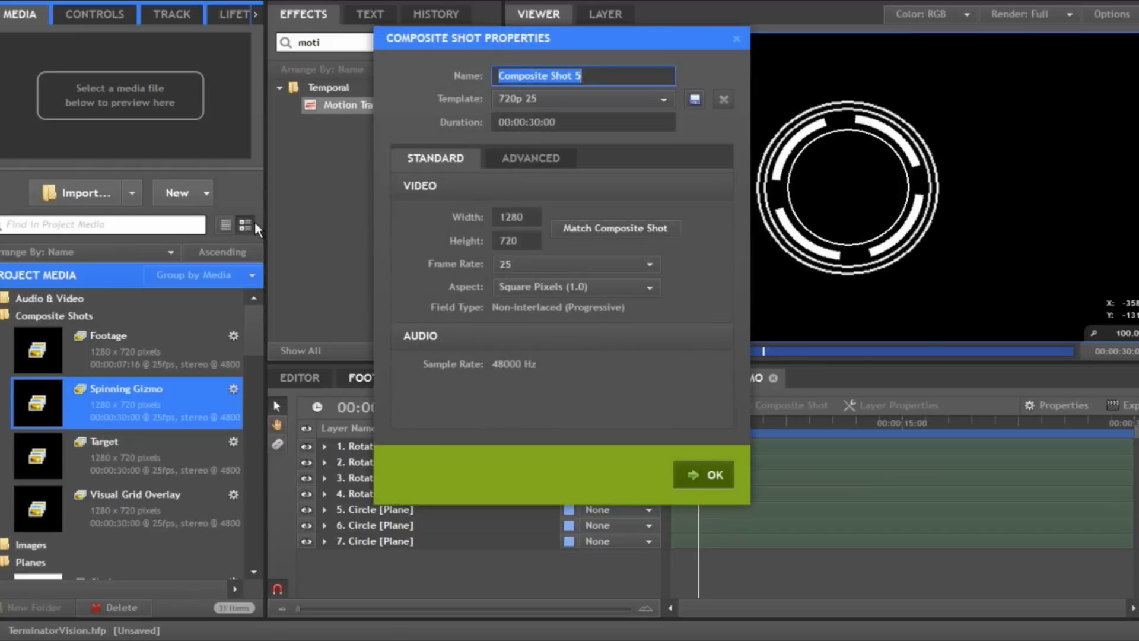
text(Scanner)
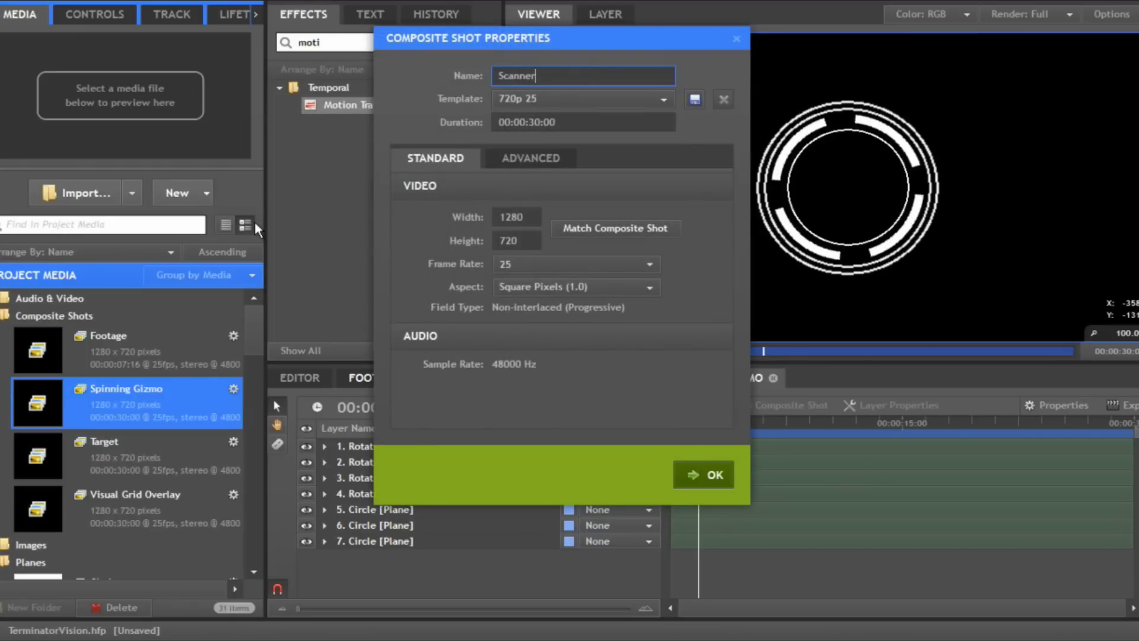
click(706, 474)
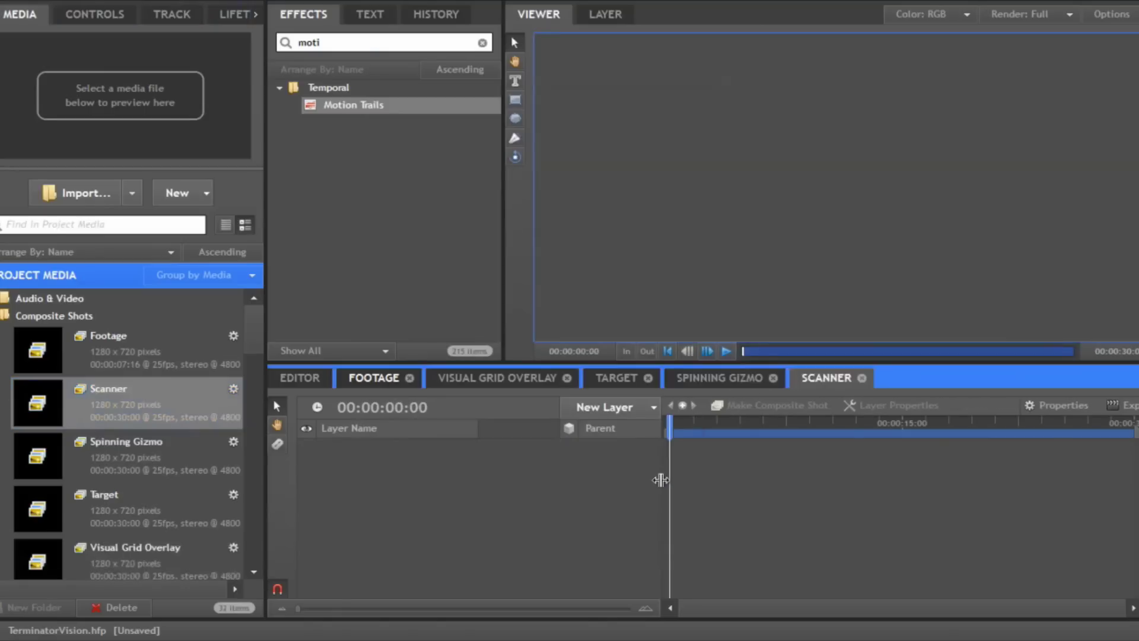
Add a white plane layer named Grid to the Scanner composite.
right_click(451, 471)
mouse_move(478, 481)
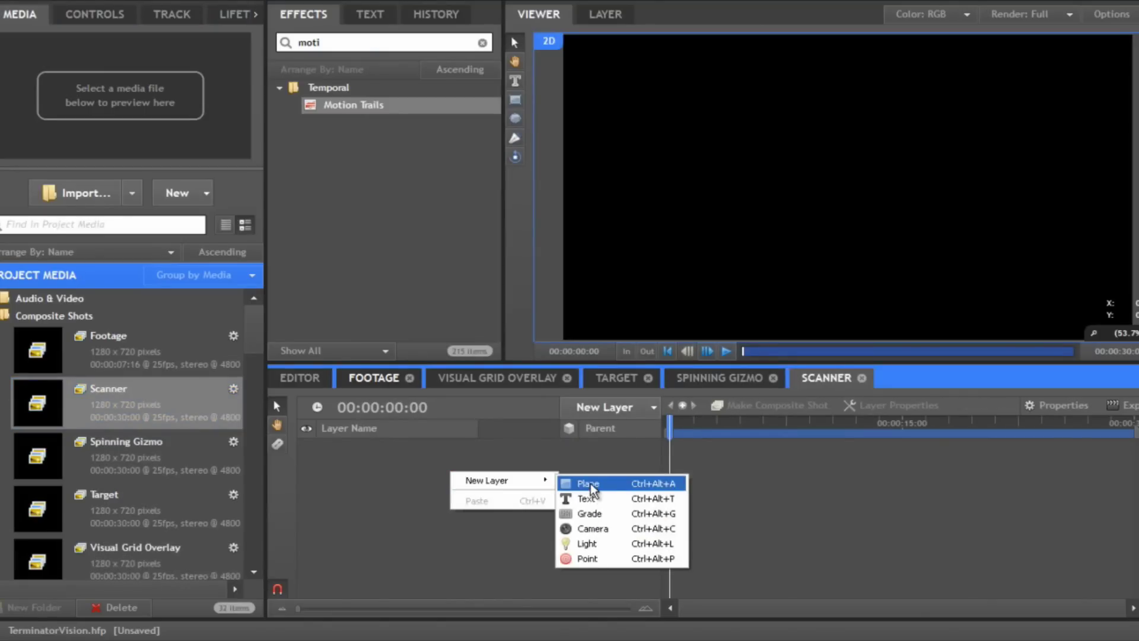
click(588, 483)
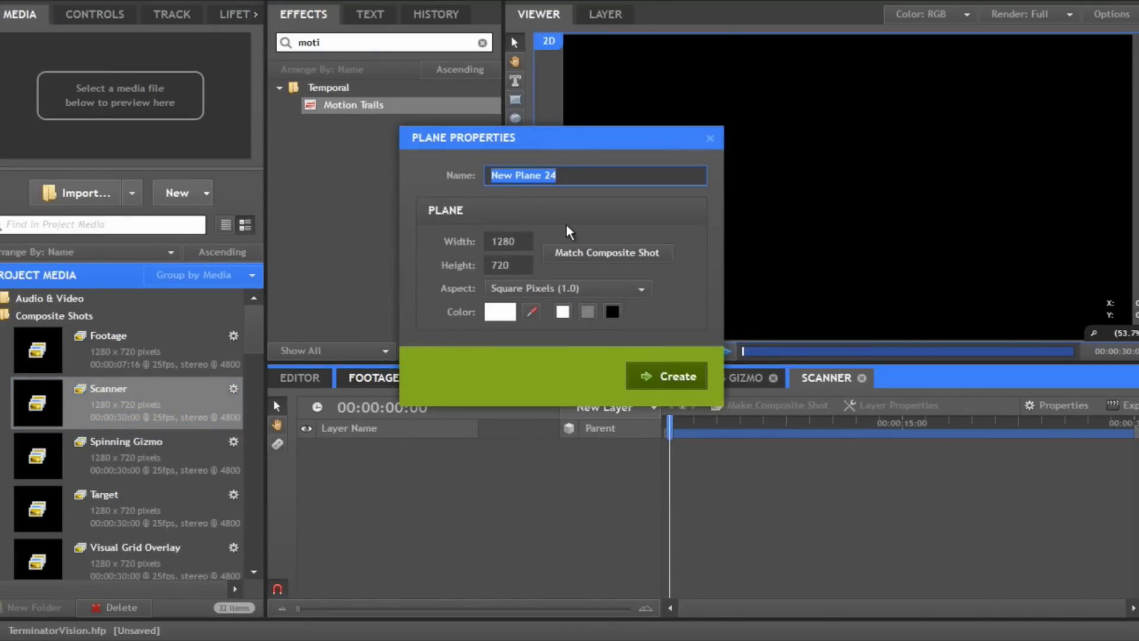
text(Grid)
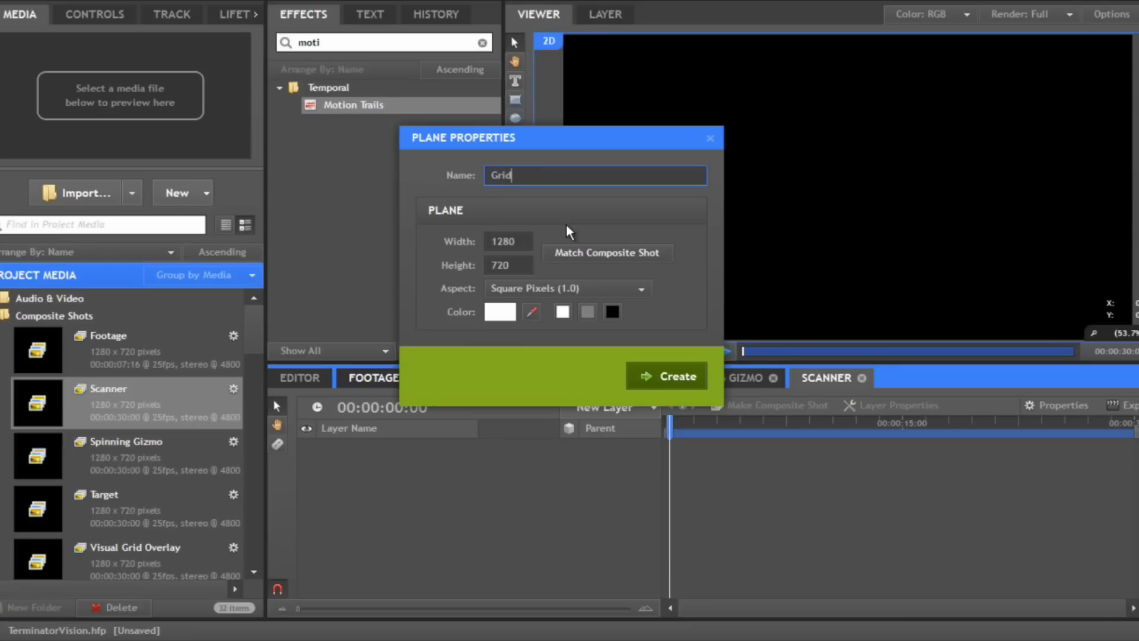
click(676, 375)
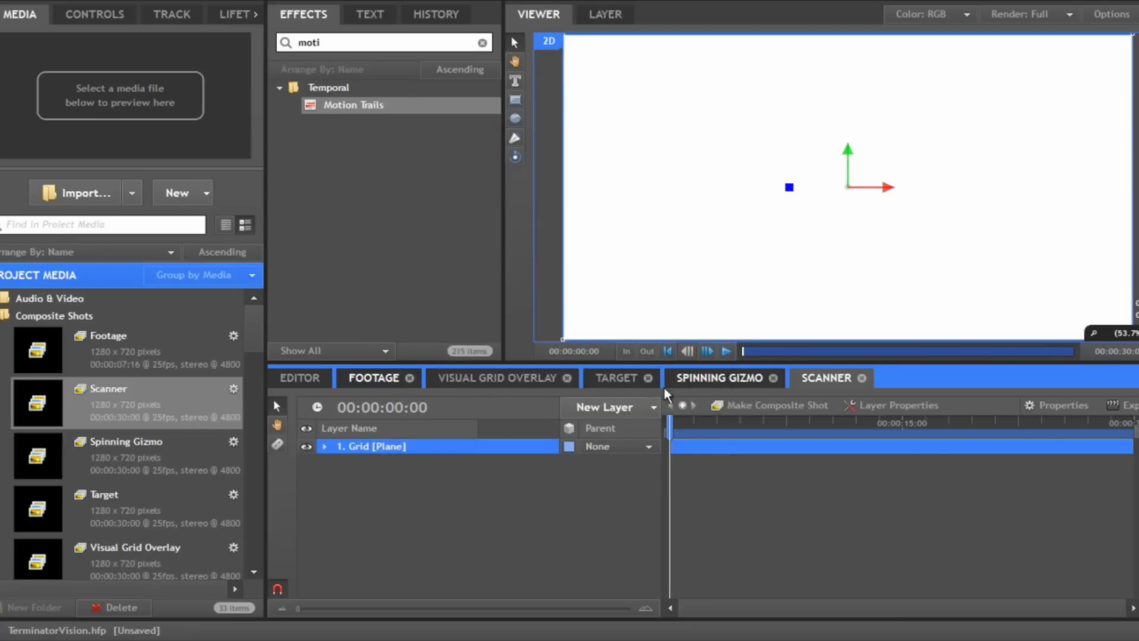
Search for 'grid' in Effects and apply the Grid effect to the Grid plane.
click(378, 43)
double_click(377, 42)
text(g)
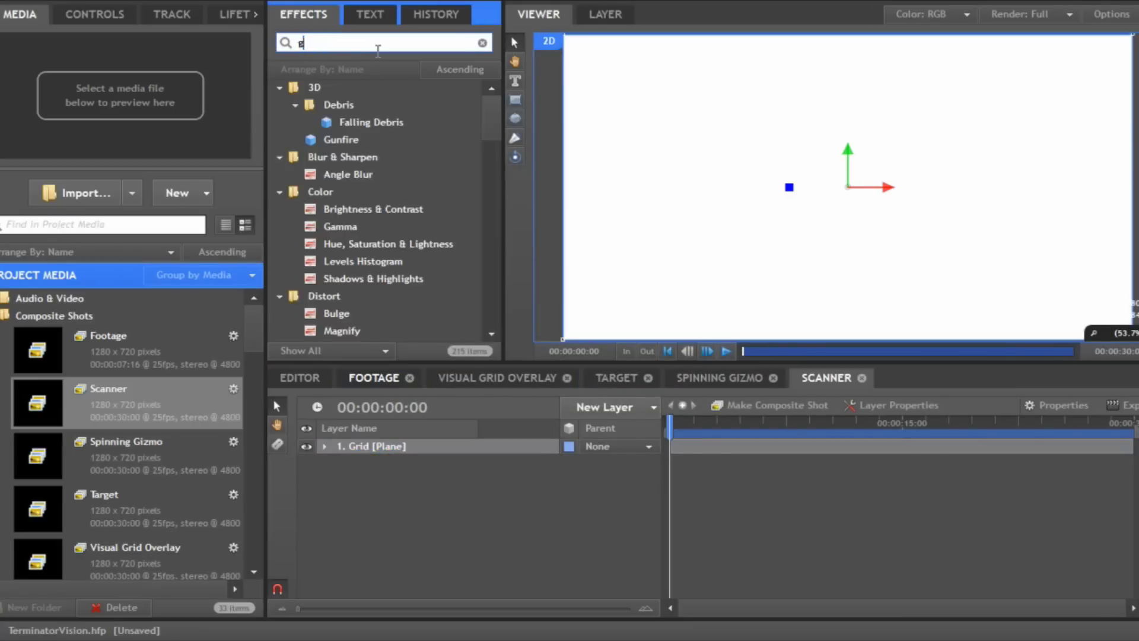
text(rid)
drag(352, 107, 404, 451)
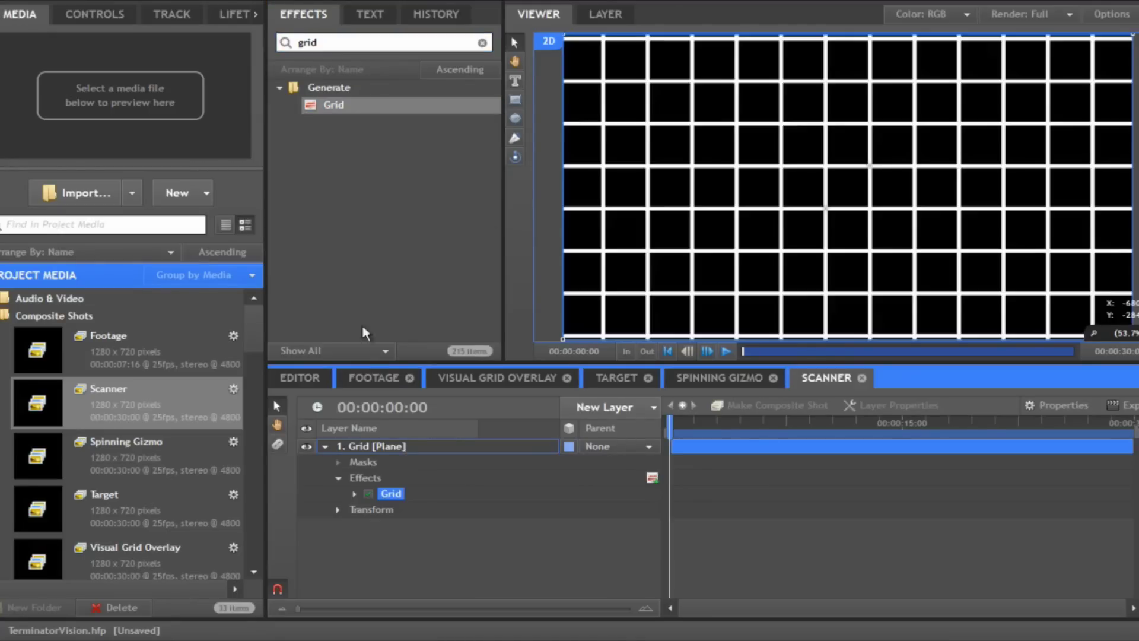
Set the Grid effect's Point 1 position to -51.5, -51.5.
click(104, 23)
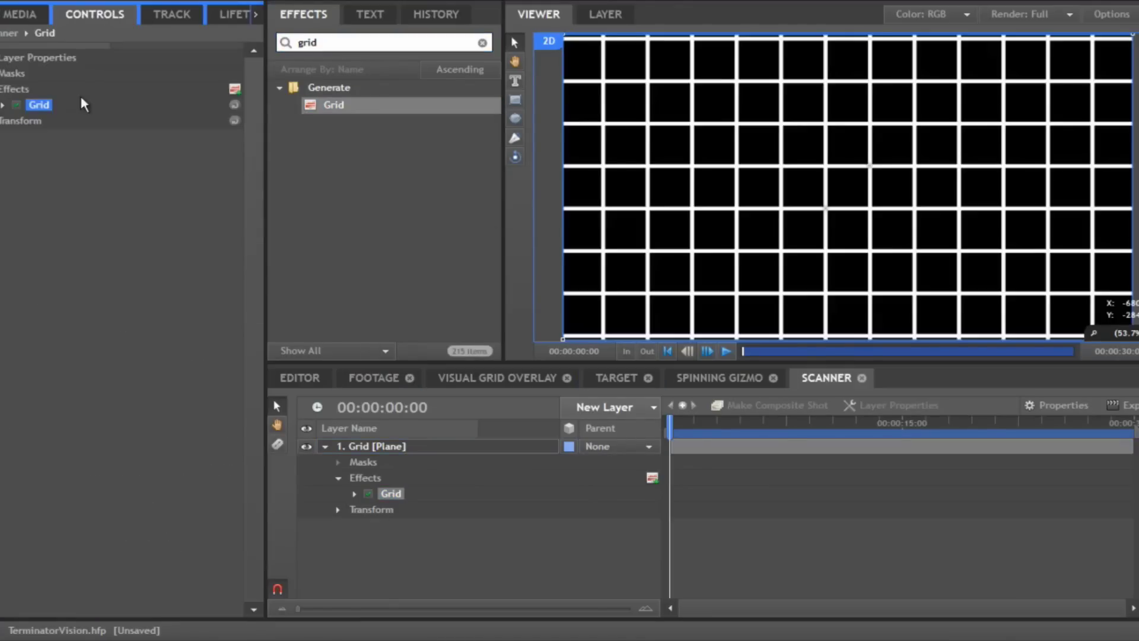
click(9, 109)
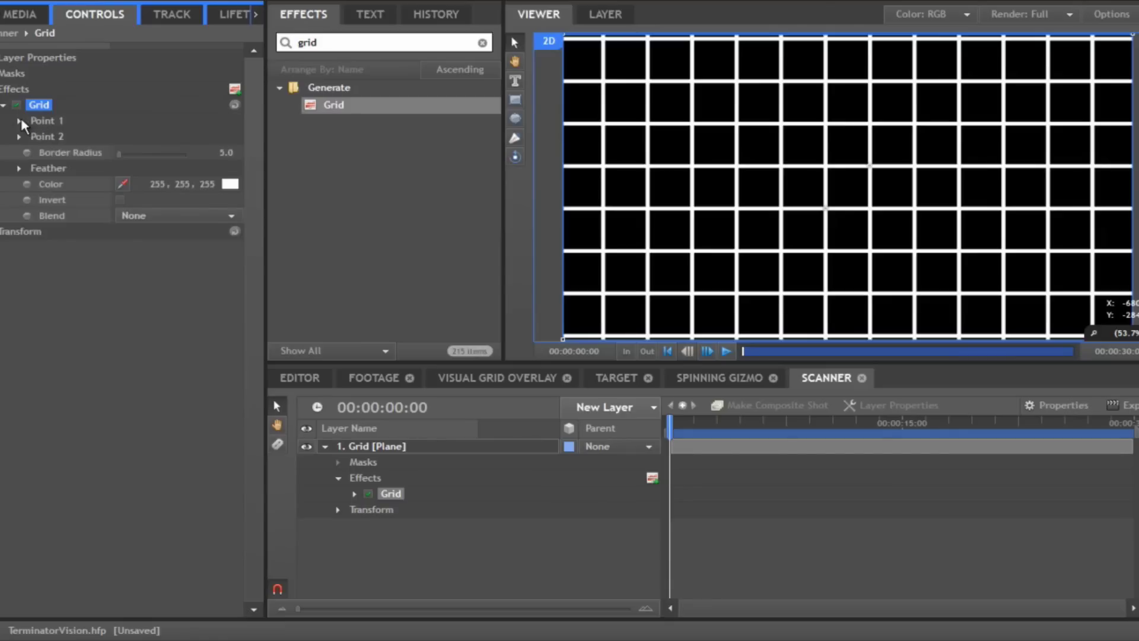
click(19, 120)
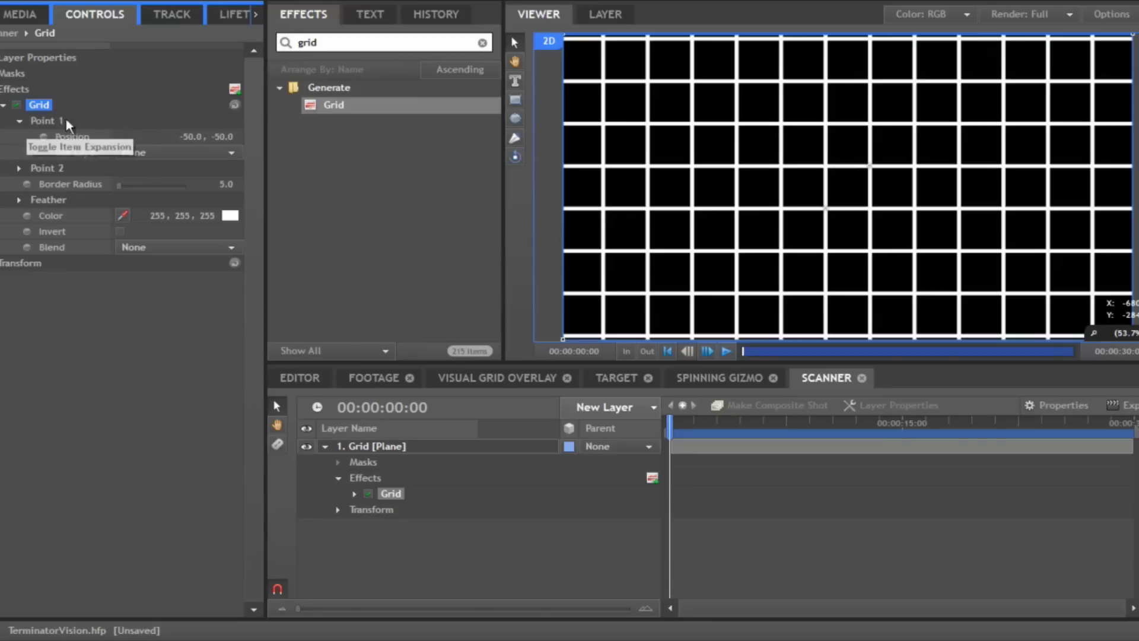
click(185, 138)
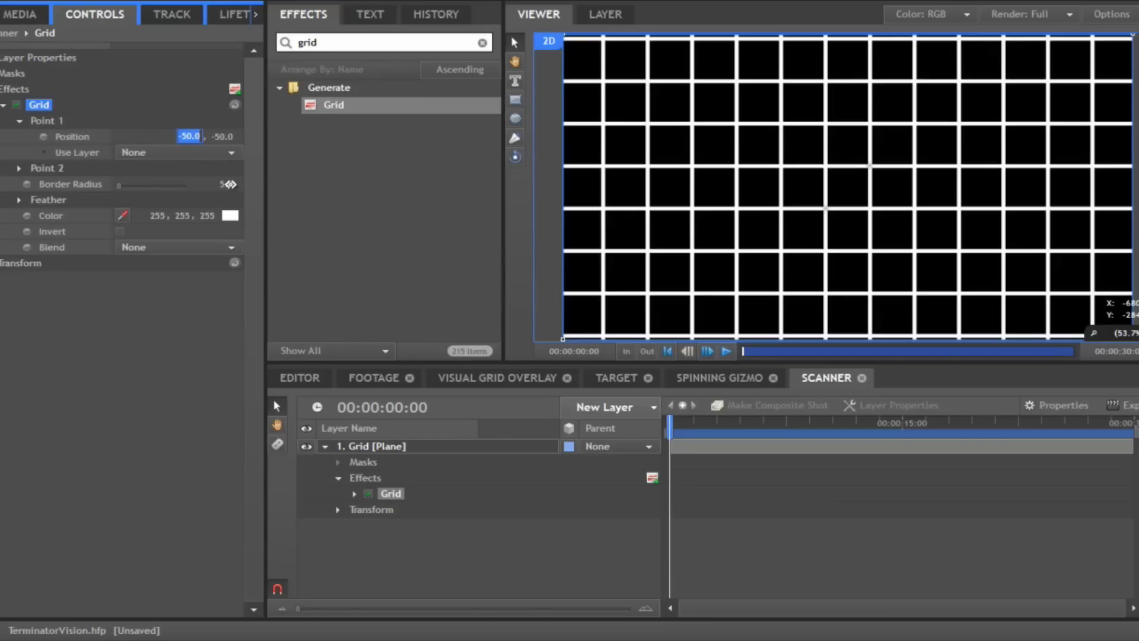
text(-51.5)
key(Tab)
text(-51.5)
key(Return)
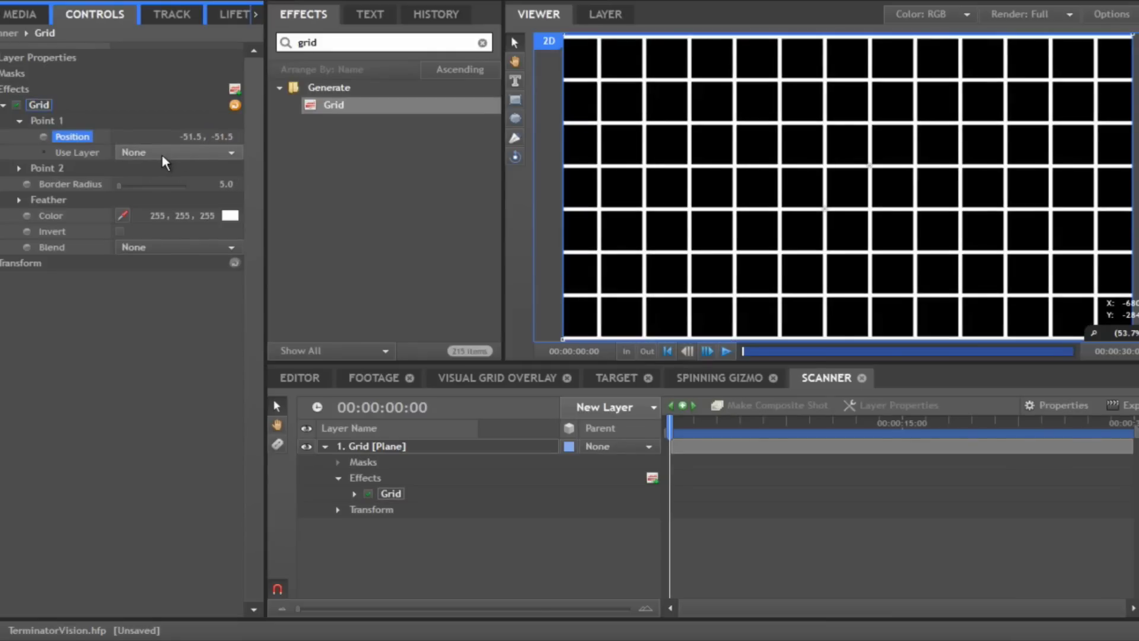
Set Point 2 to 63, 50 and reduce the border radius to 4.
click(19, 168)
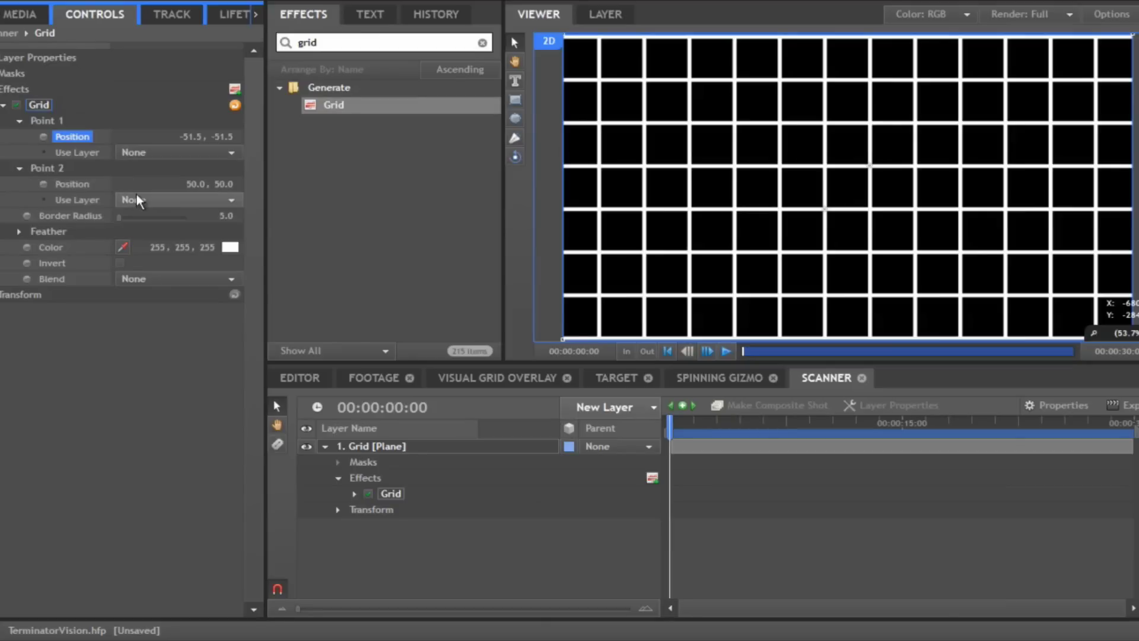
click(194, 183)
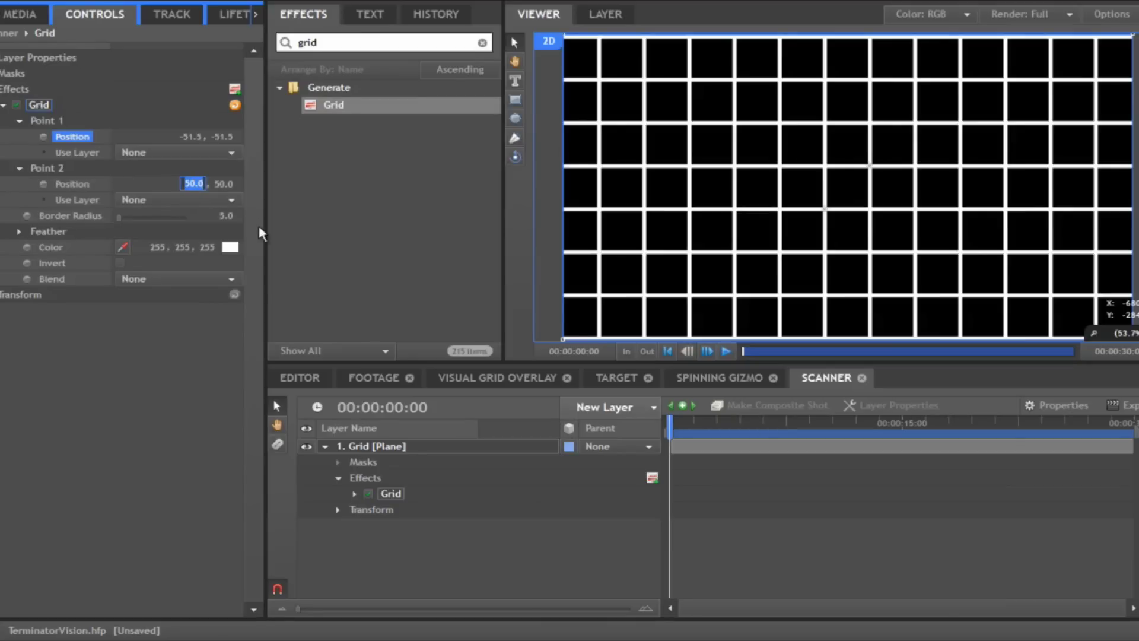
text(63)
key(Tab)
text(50)
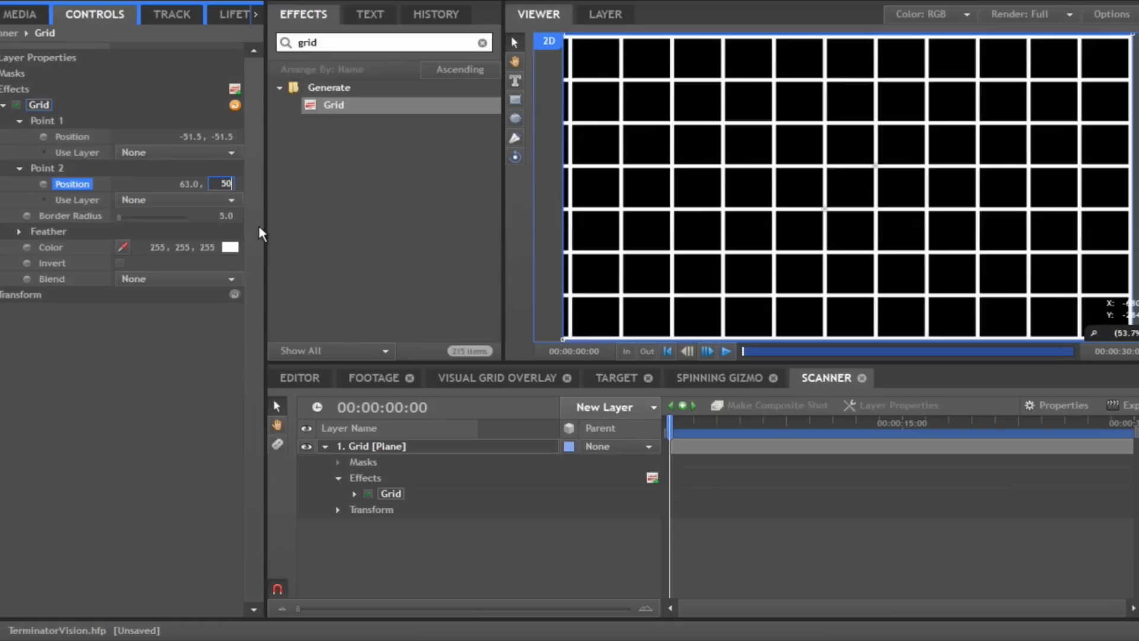
key(Return)
key(Tab)
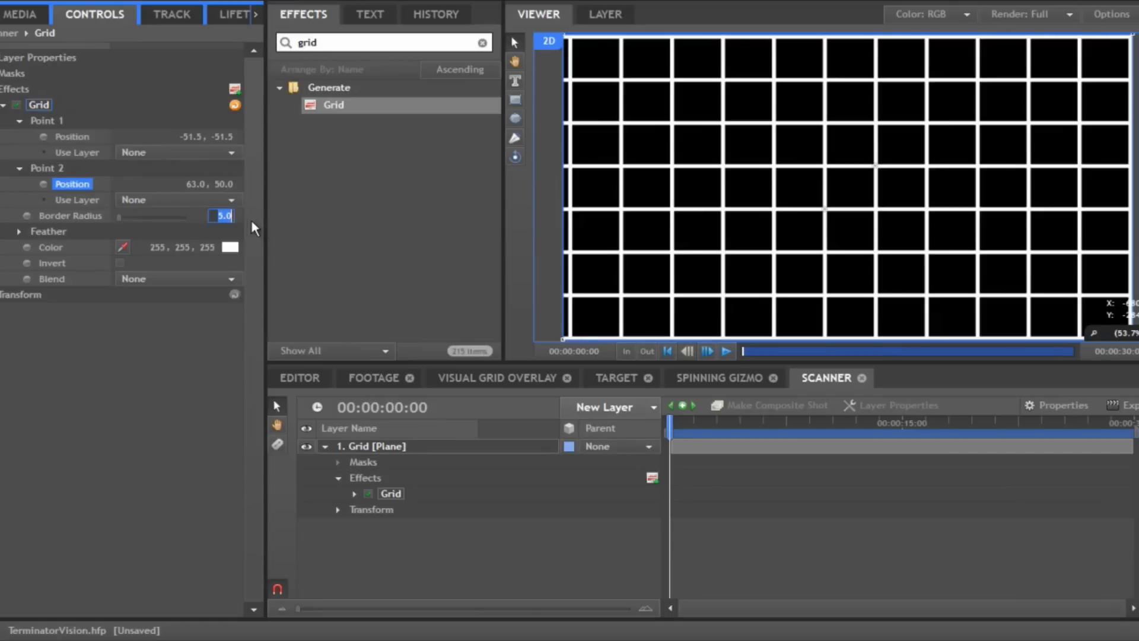
text(4)
key(Return)
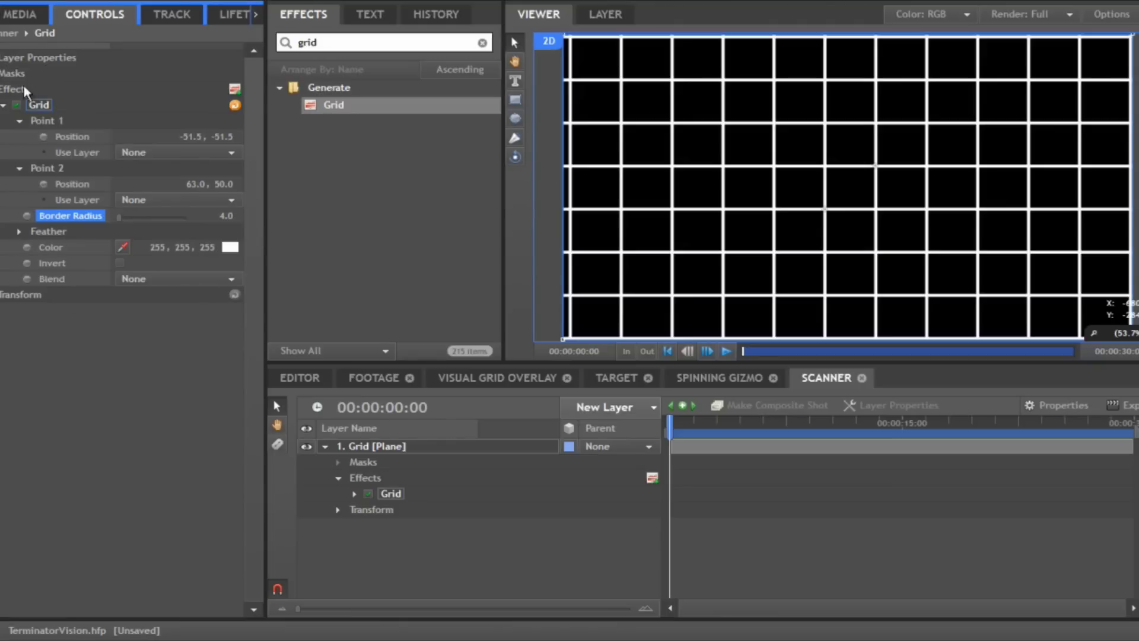
Move the grid layer to position 414.3, -205.7.
click(3, 105)
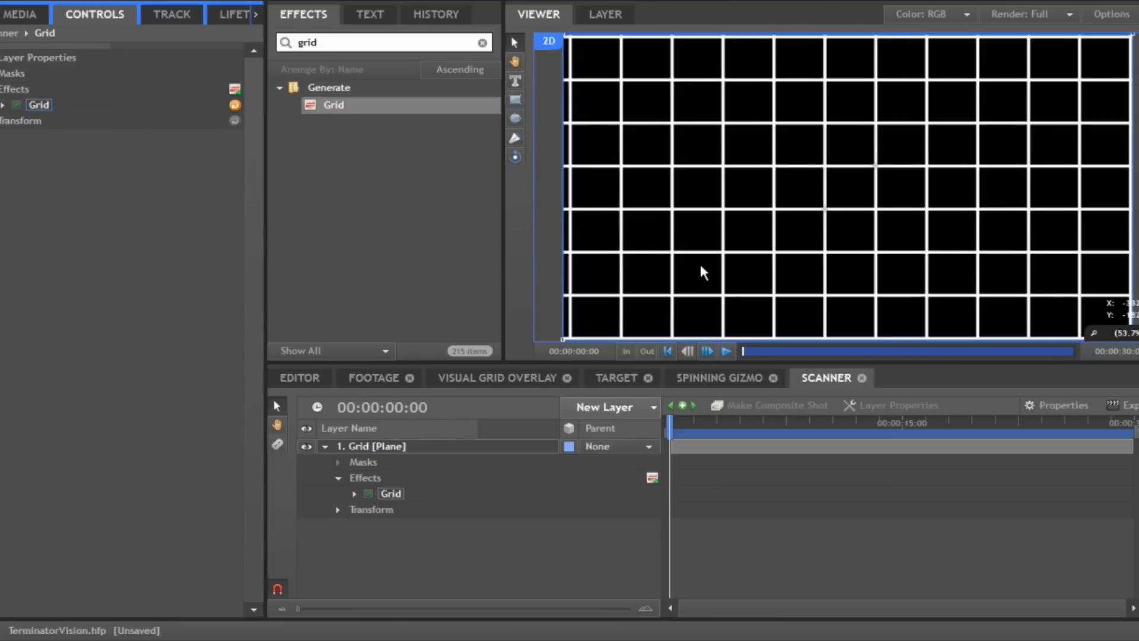
scroll(701, 267, down, 4)
scroll(701, 267, up, 3)
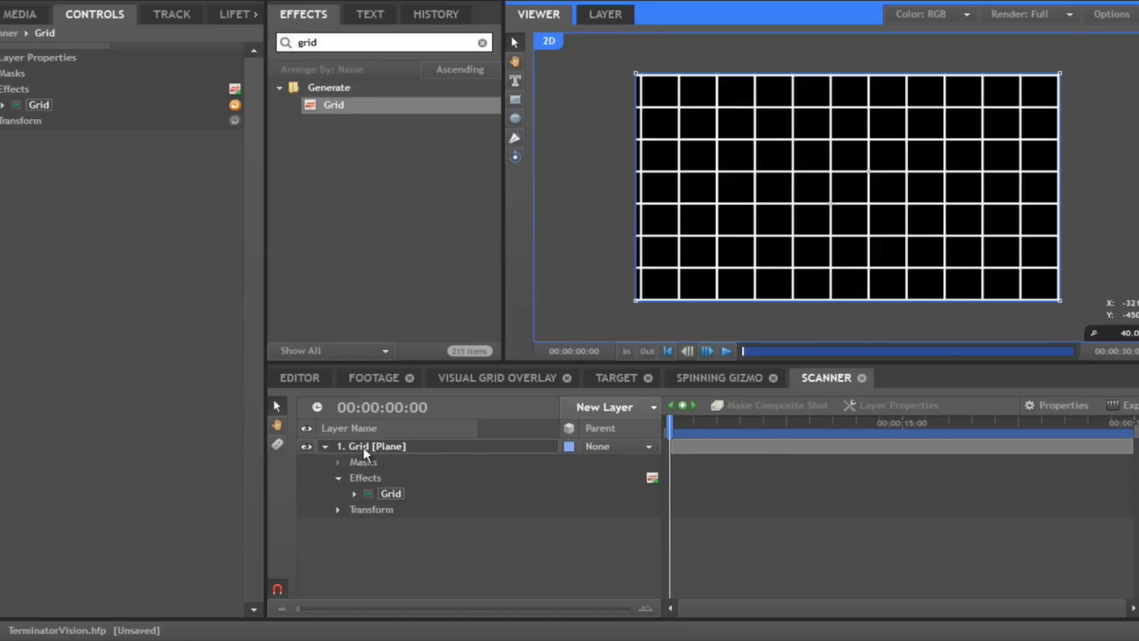
click(24, 120)
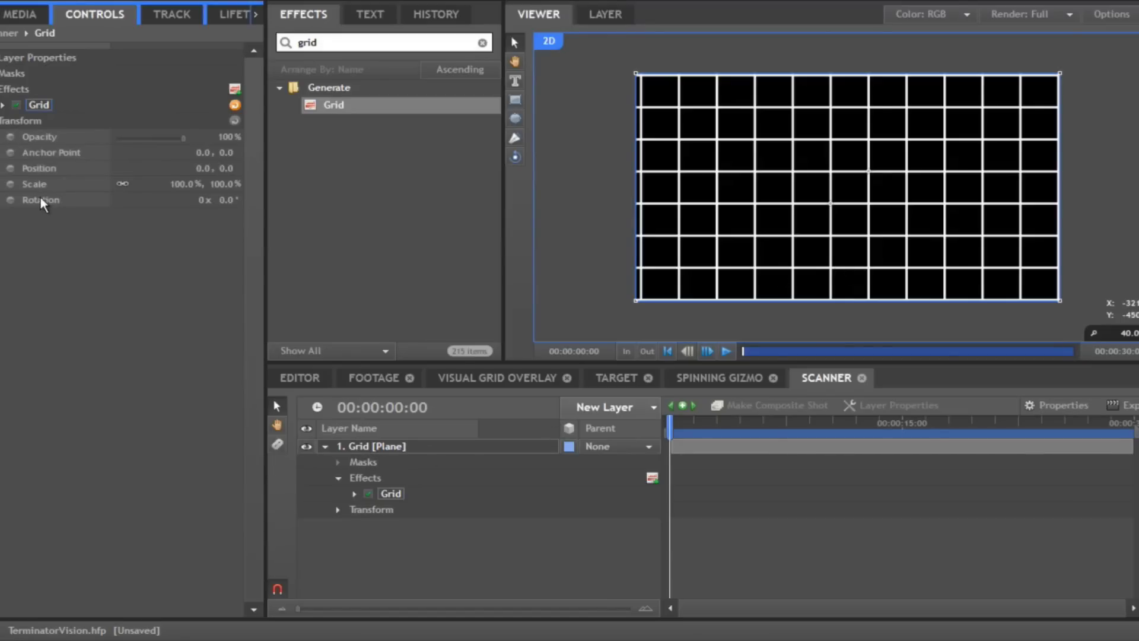
click(121, 184)
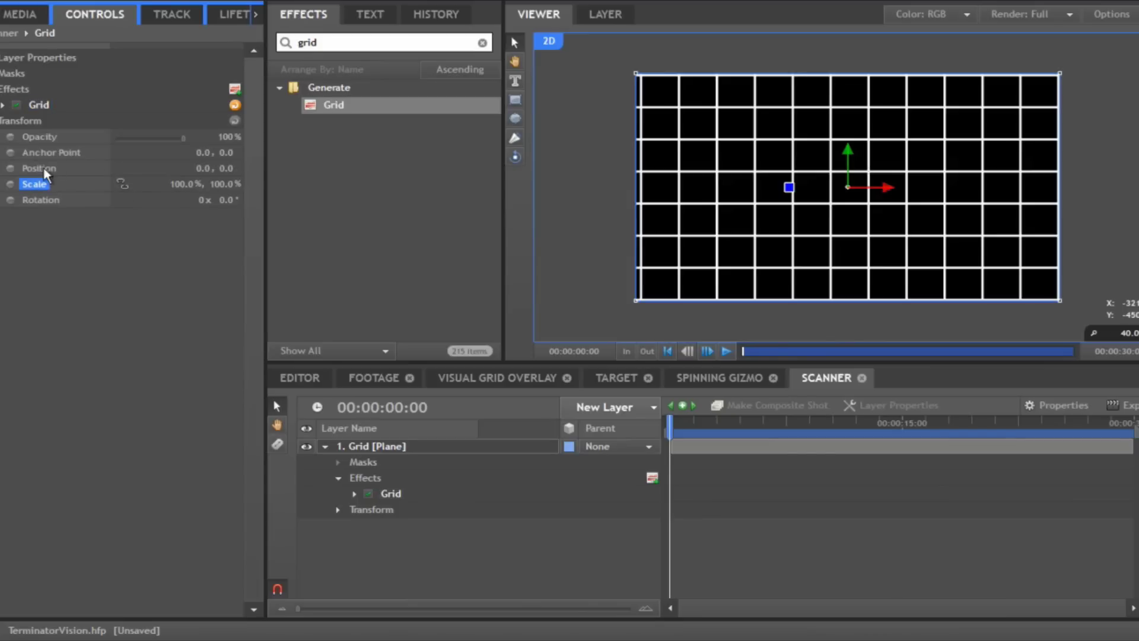
click(202, 168)
text(11)
text(4.3)
key(Tab)
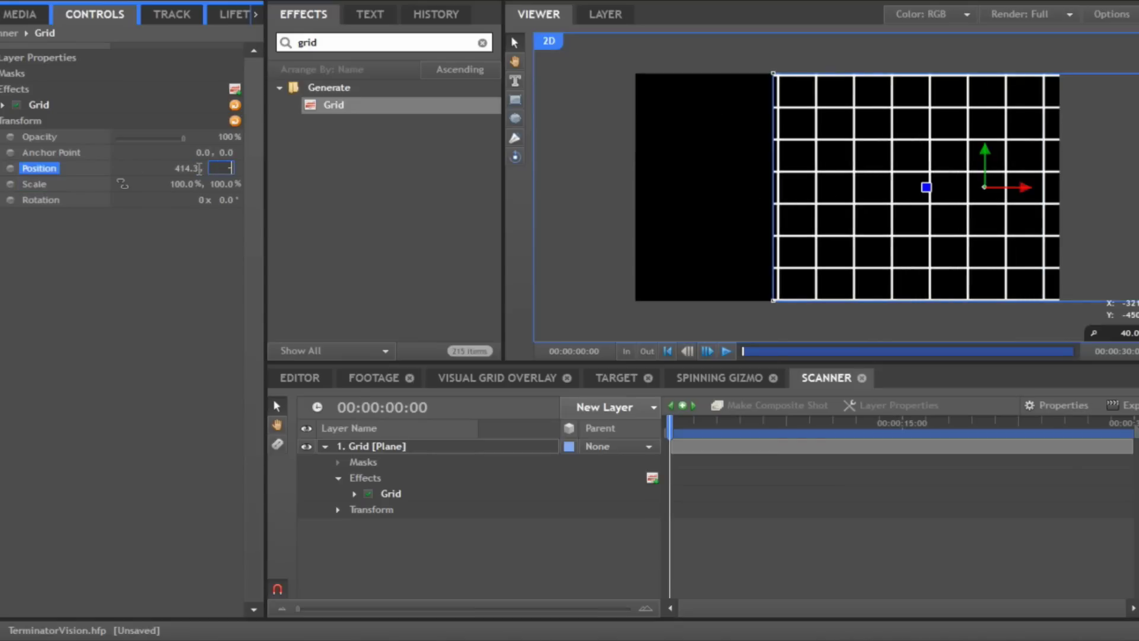
text(-205.7)
key(Return)
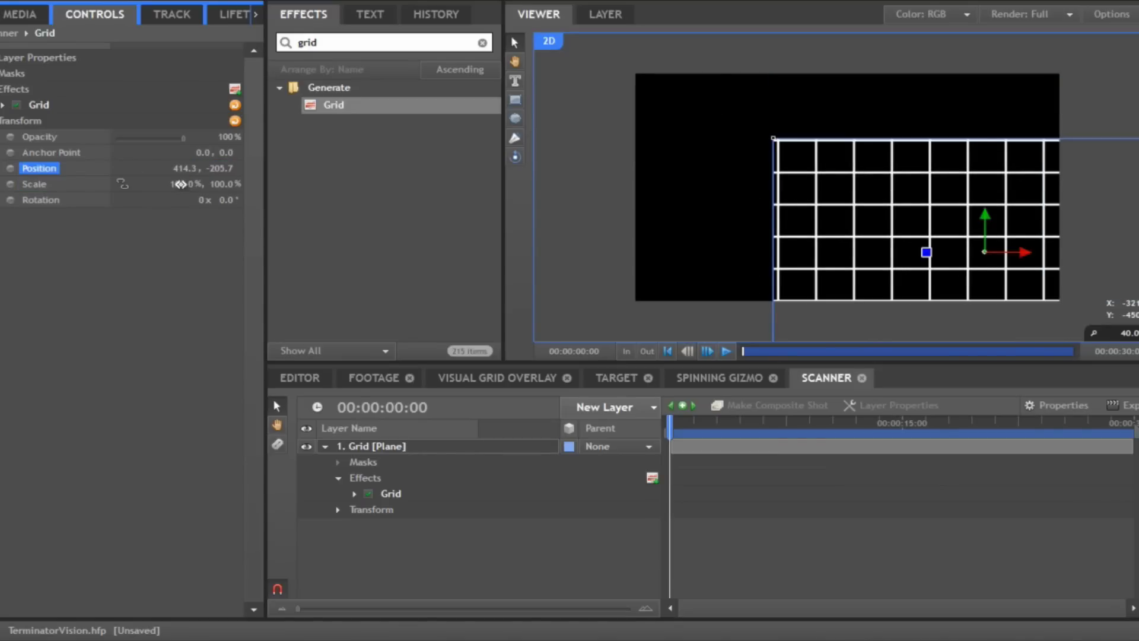
Scale the grid layer to 22.5% wide by 30.6% high.
click(181, 184)
text(22.5)
key(Tab)
text(30.6)
key(Return)
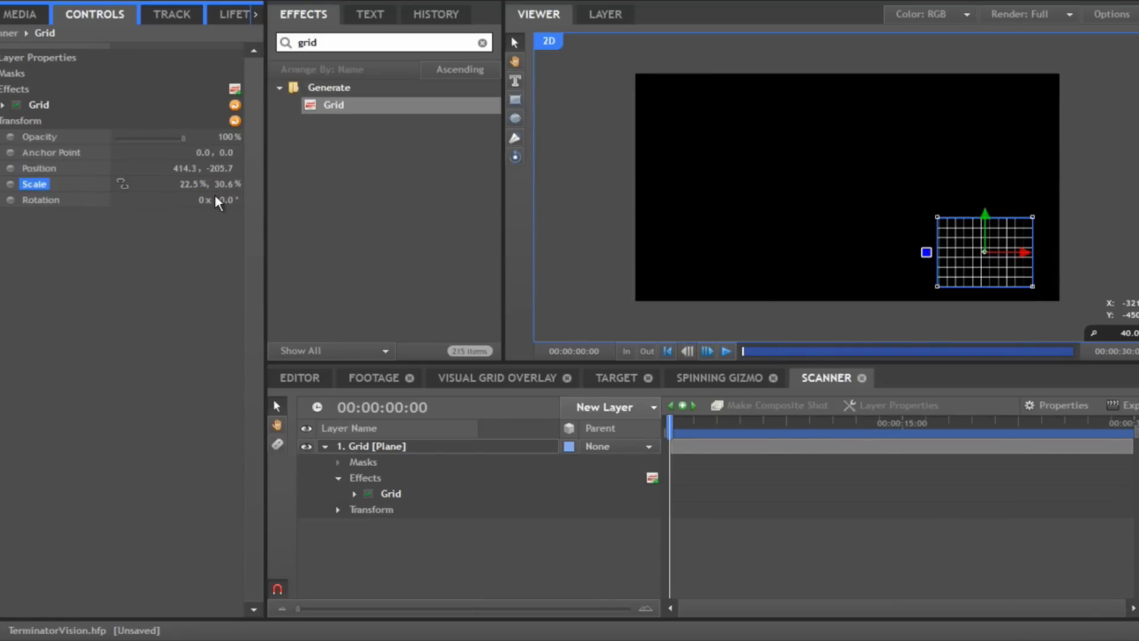
Zoom and pan the viewer to centre the shrunken grid panel.
click(928, 214)
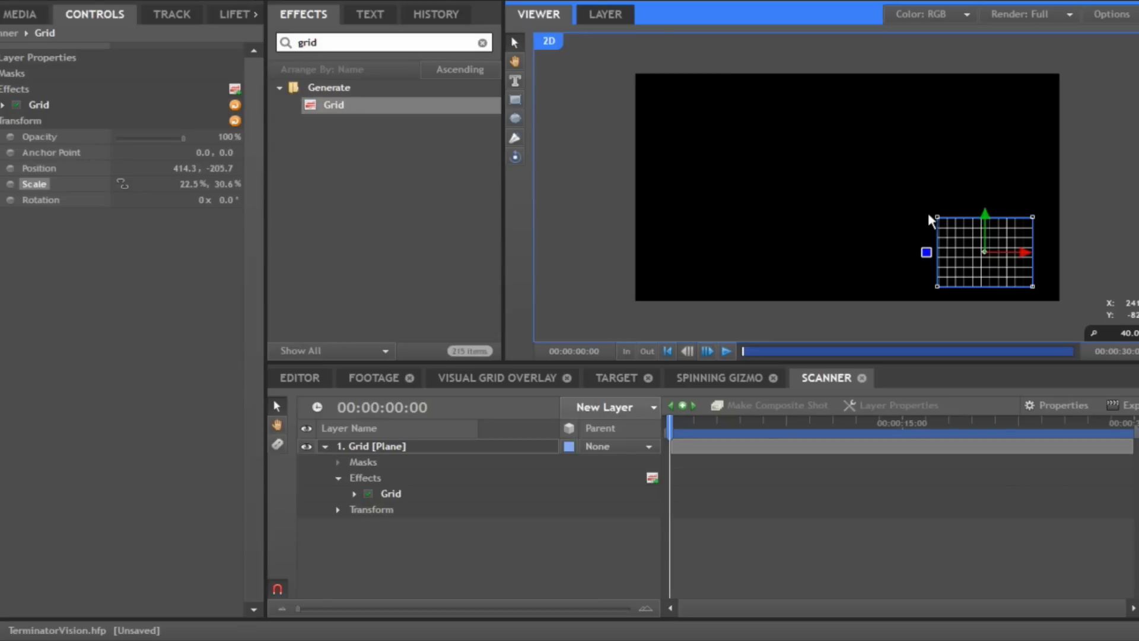
scroll(981, 243, up, 3)
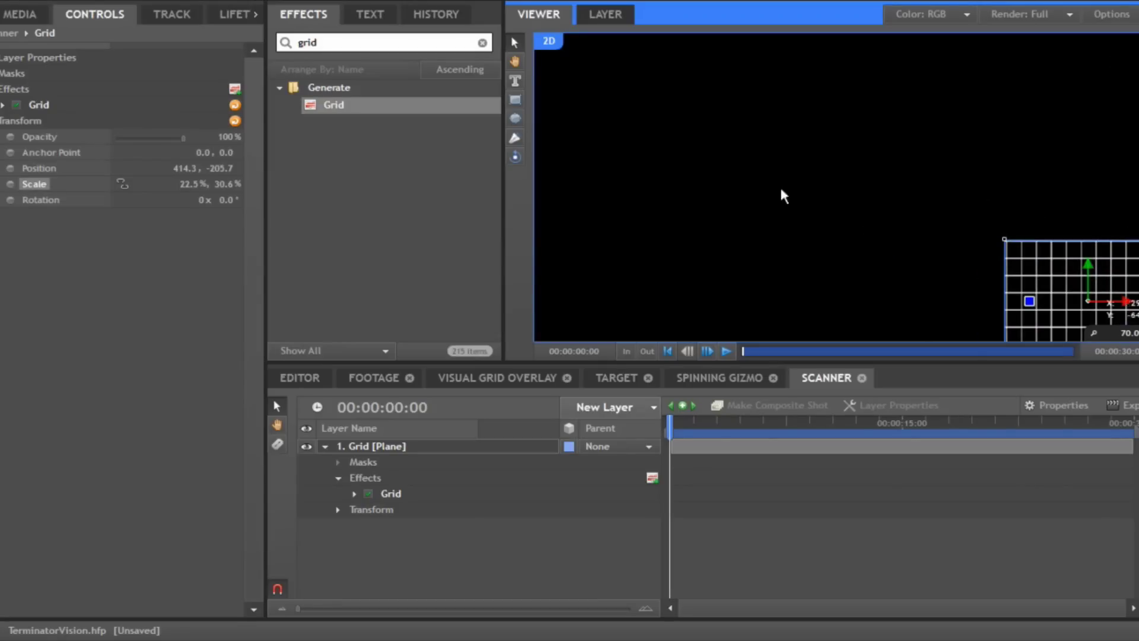
click(515, 62)
drag(834, 234, 642, 165)
Create a new plane layer named 'Horizontal Scan Line'.
right_click(492, 549)
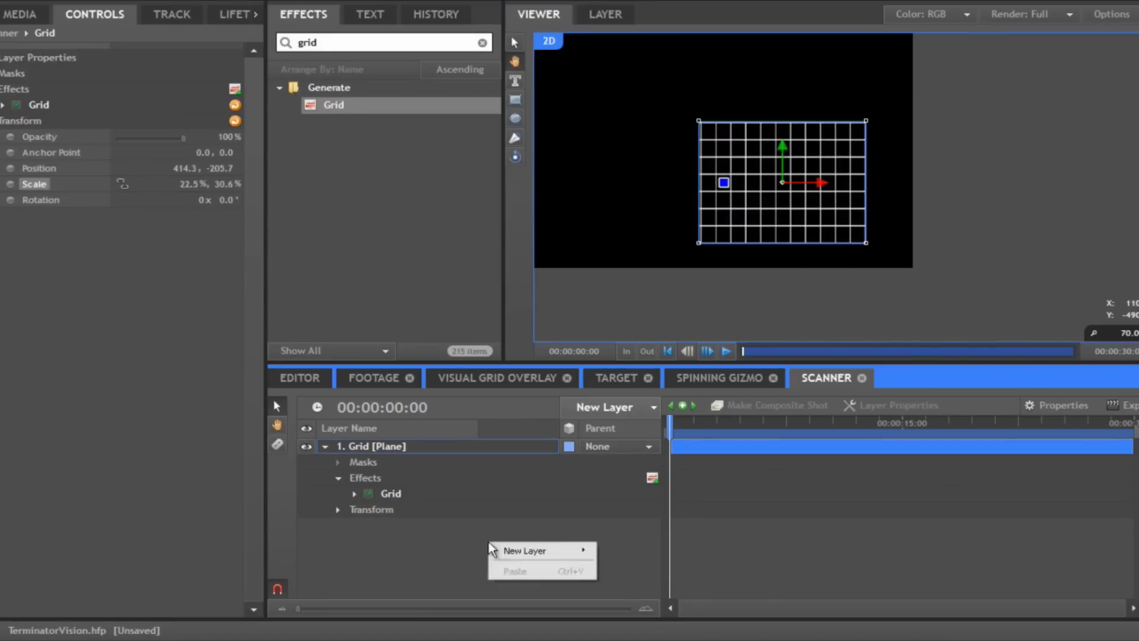
mouse_move(511, 547)
click(610, 552)
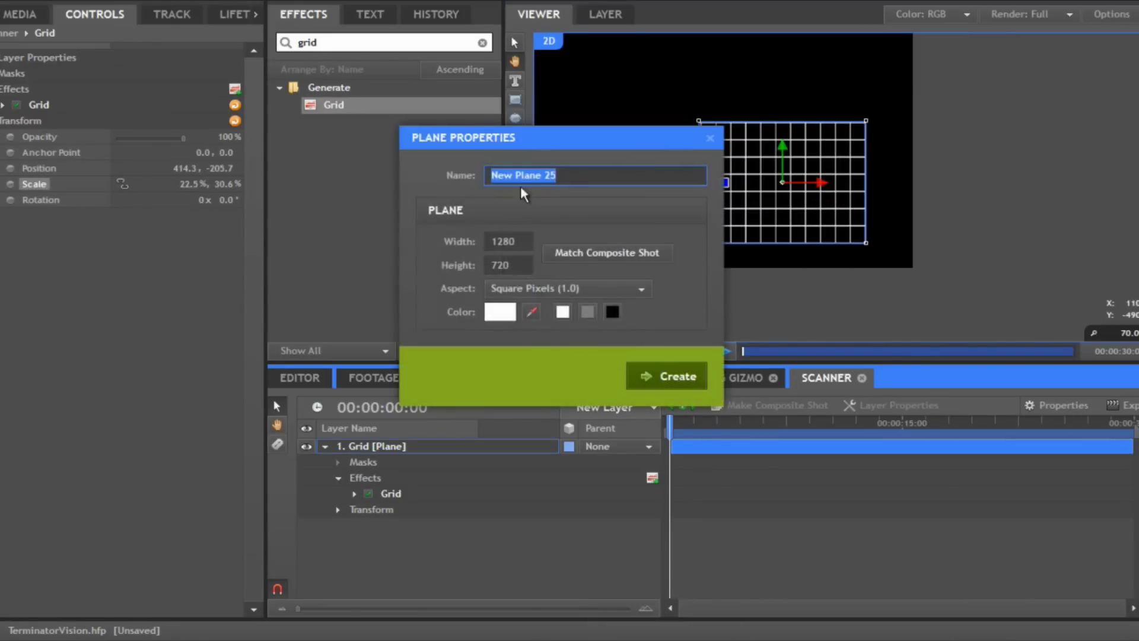
text(Hor)
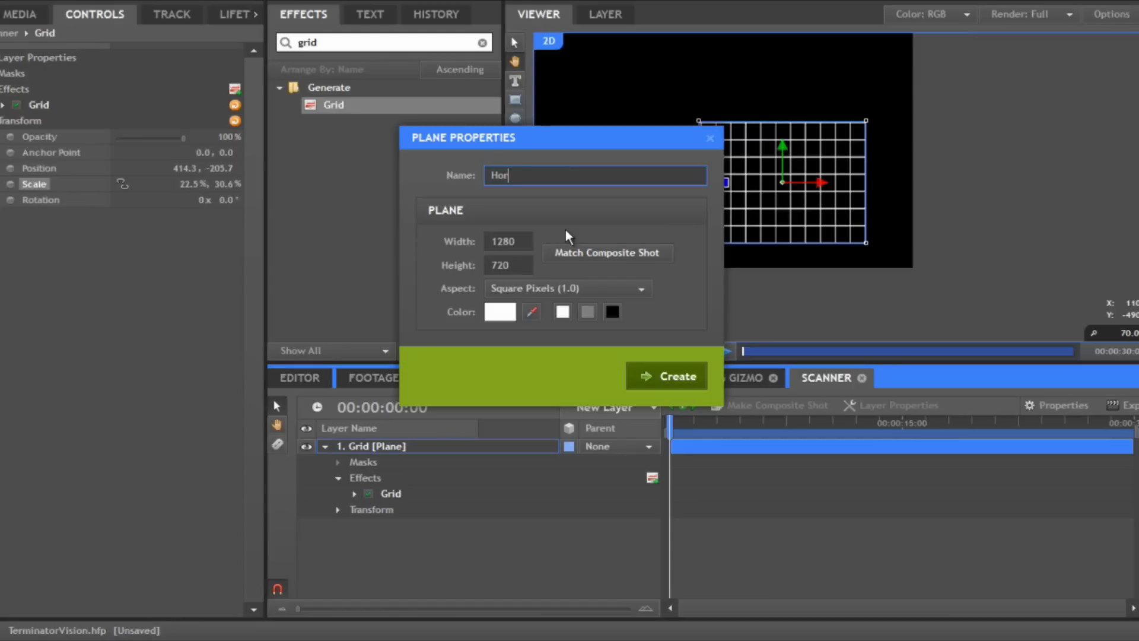
text(izontal Scan Line)
click(653, 372)
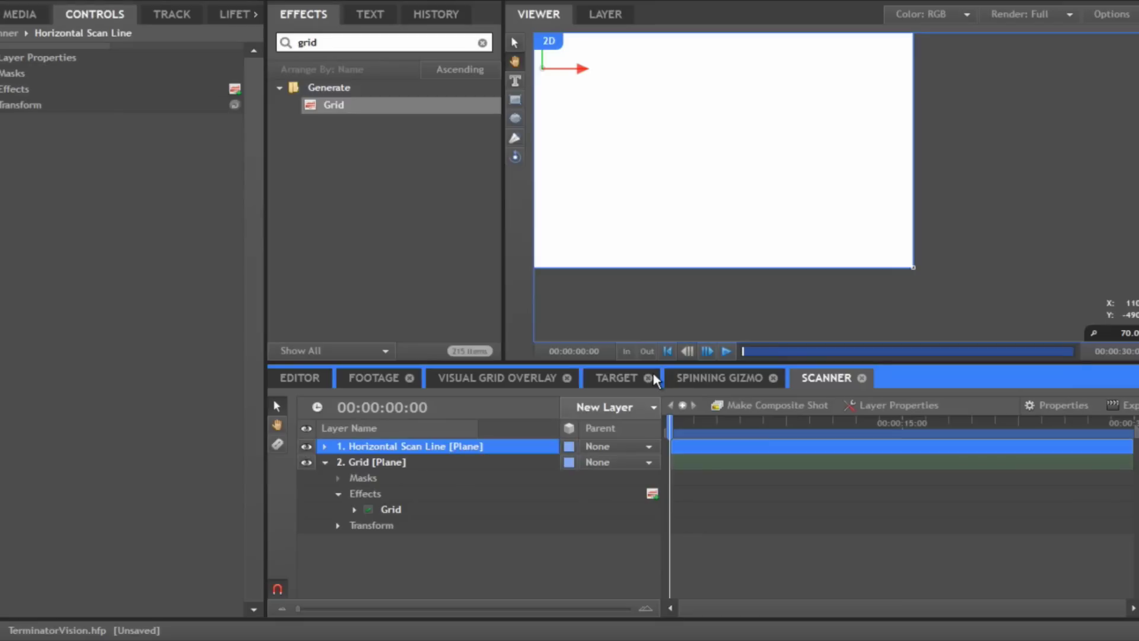
Unlink the plane's scale and squash it to 22.2% by 0.5%.
click(3, 105)
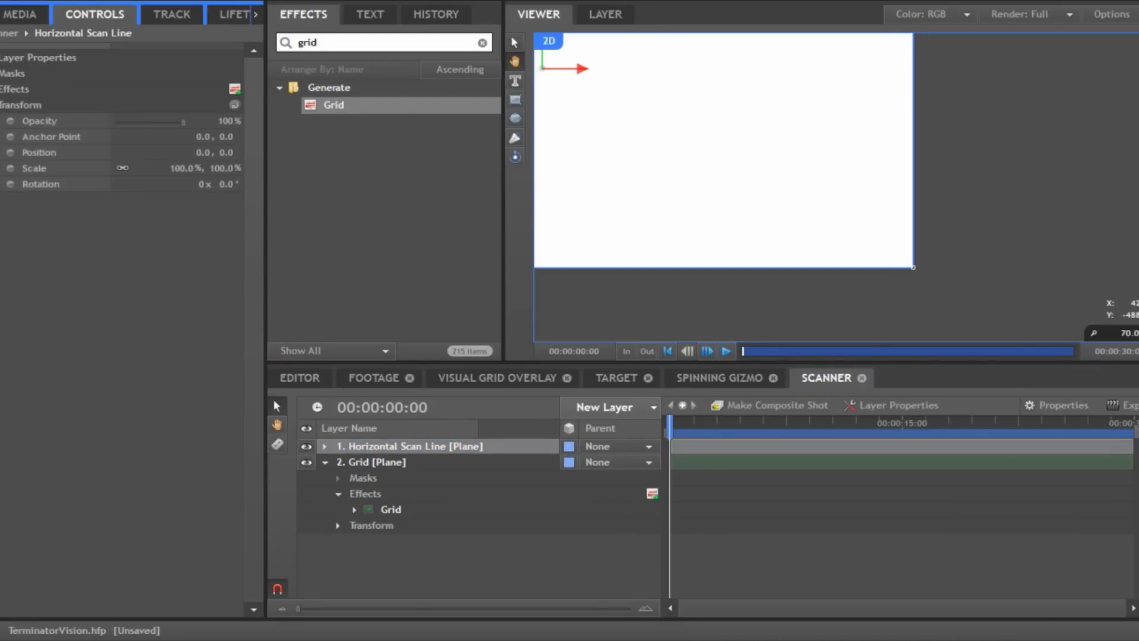
click(122, 168)
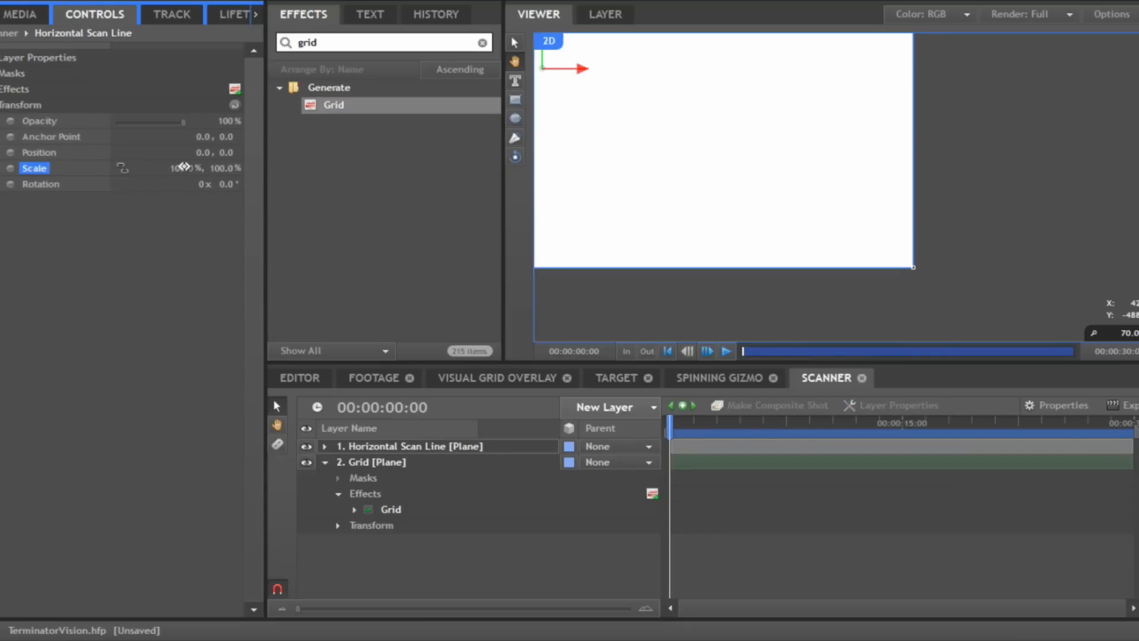
drag(184, 167, 184, 166)
click(212, 164)
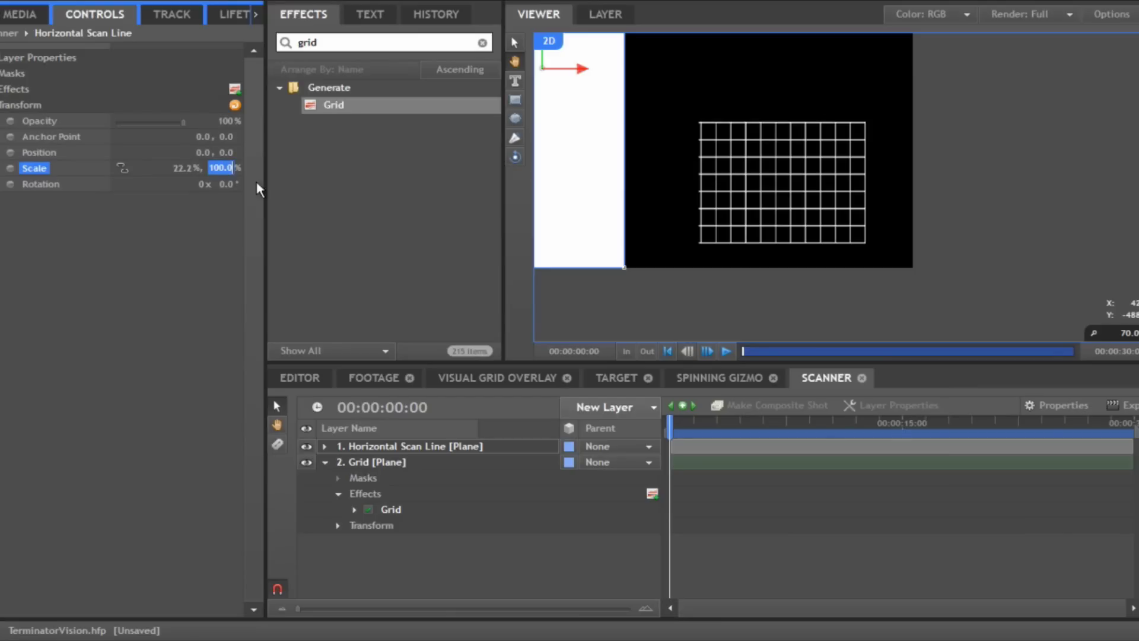
text(0.5)
key(Return)
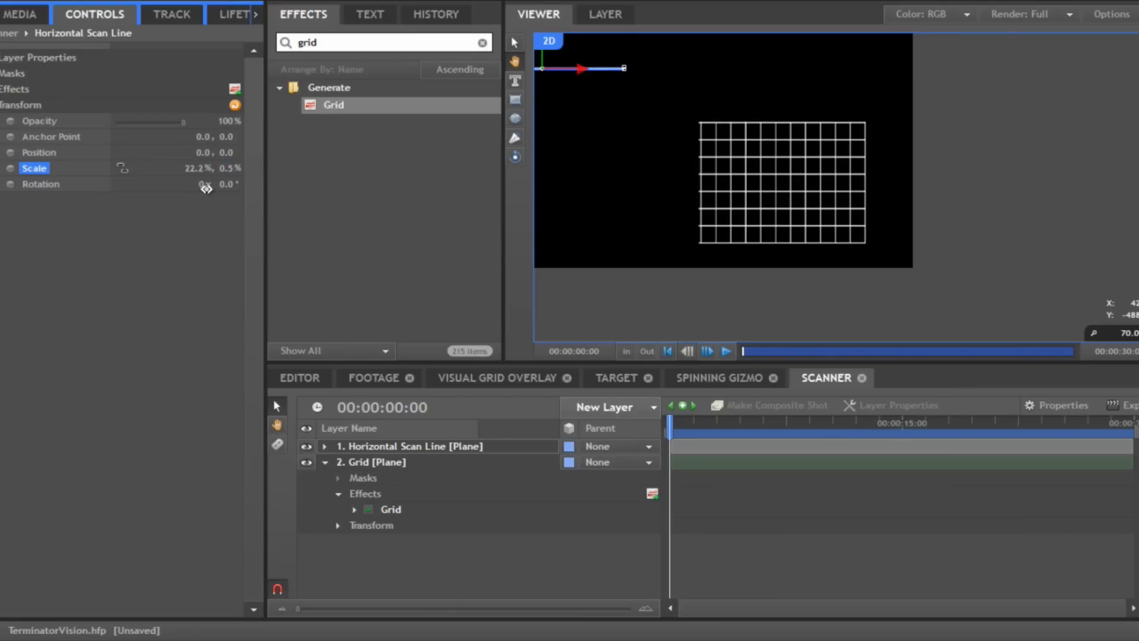
Position the scan line at 416, -98 along the grid's top edge.
click(201, 152)
text(416)
key(Tab)
key(Return)
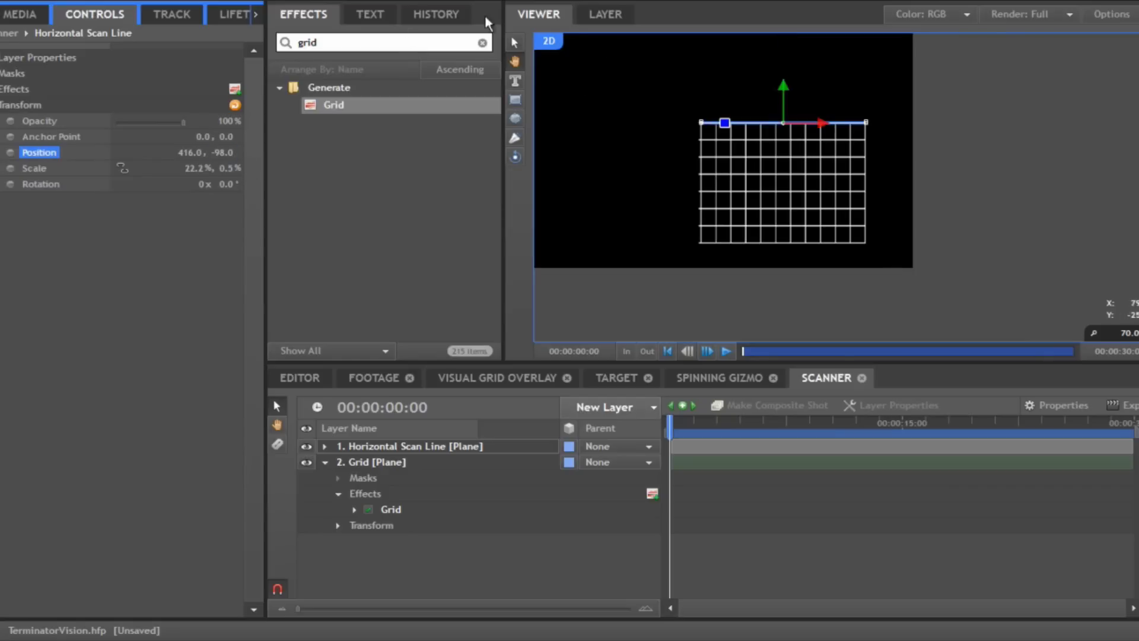
scroll(749, 101, up, 1)
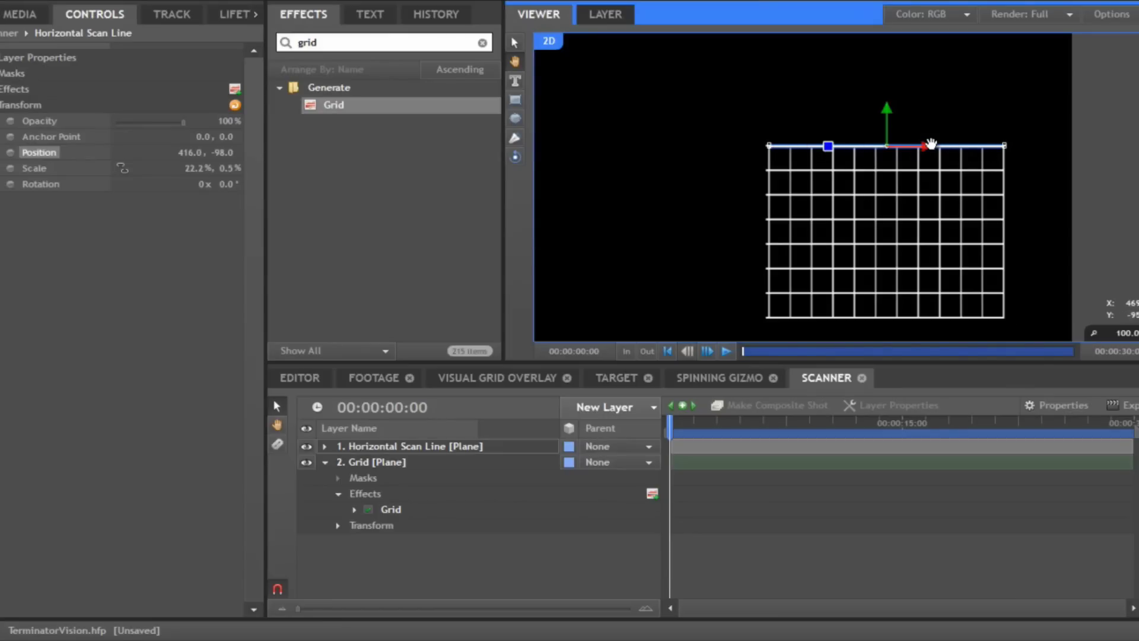
click(367, 316)
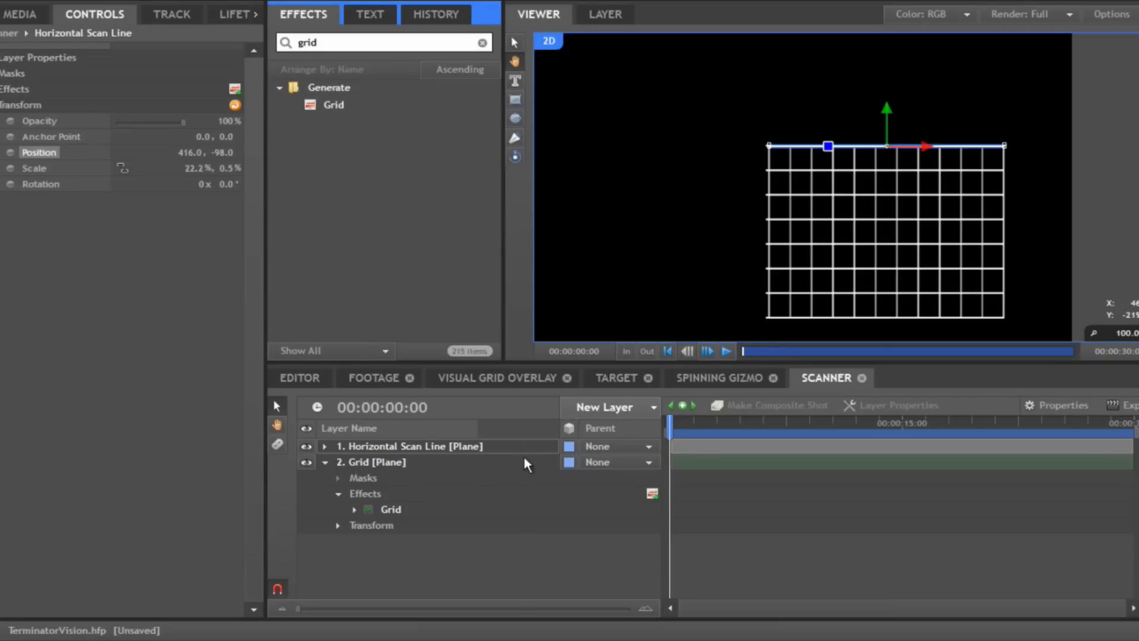
Keyframe the scan line's position, then move it down to the grid's bottom one second later.
click(670, 425)
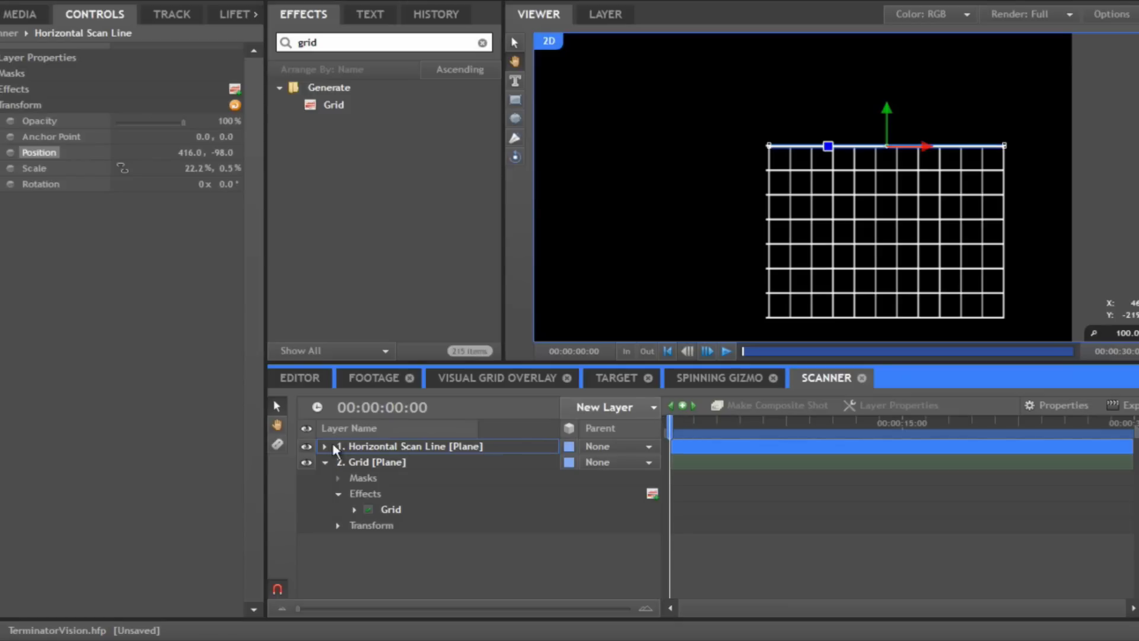
click(370, 461)
click(375, 449)
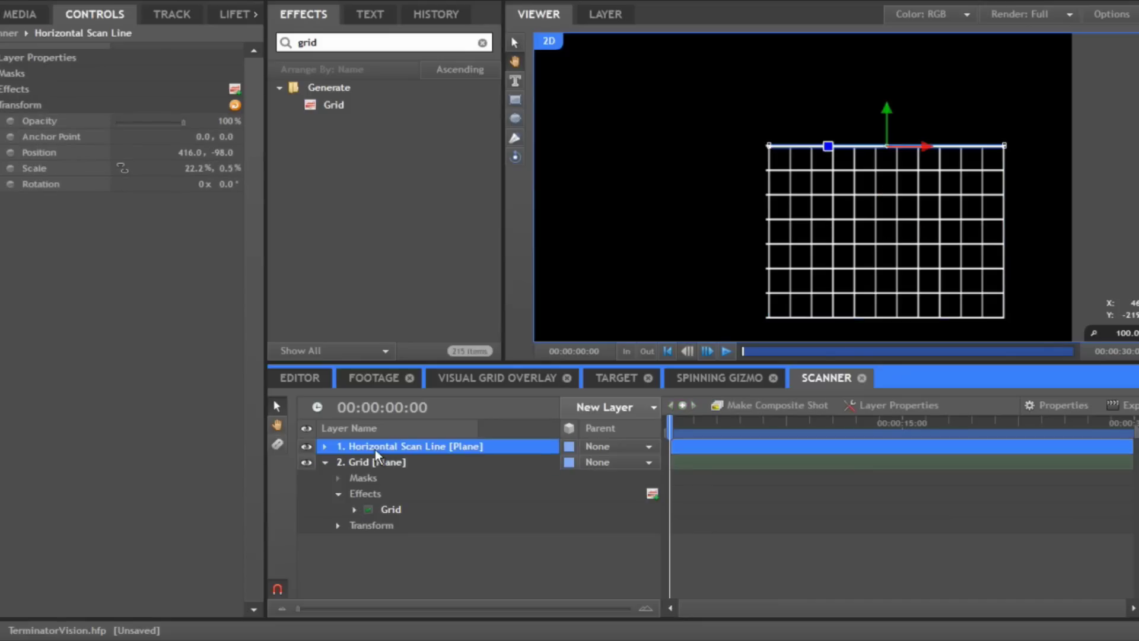
click(325, 447)
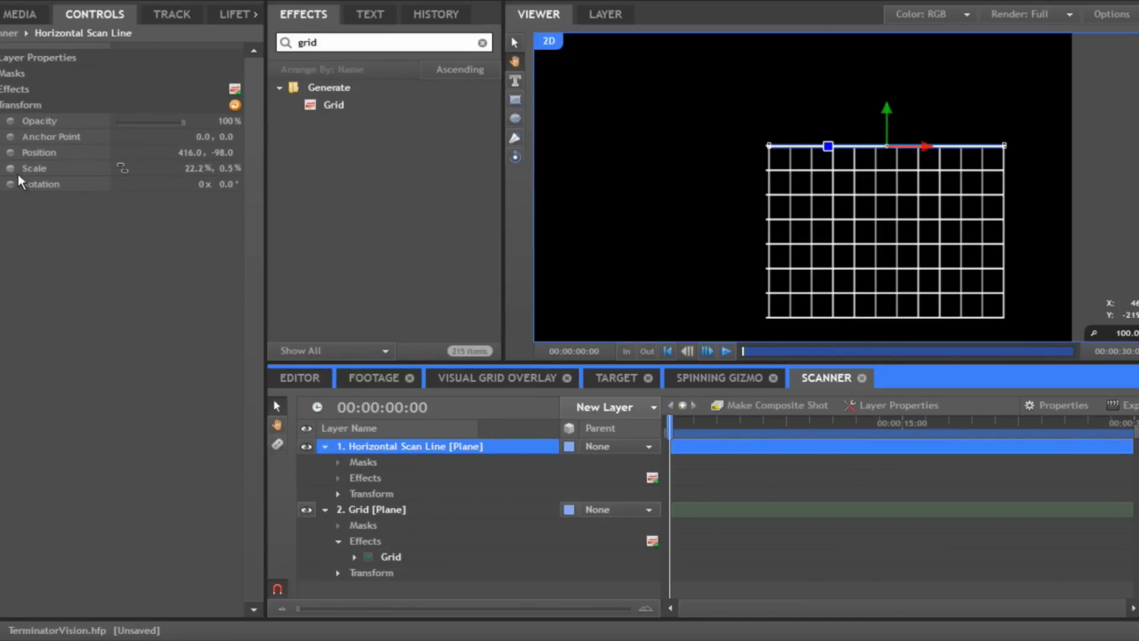
click(10, 151)
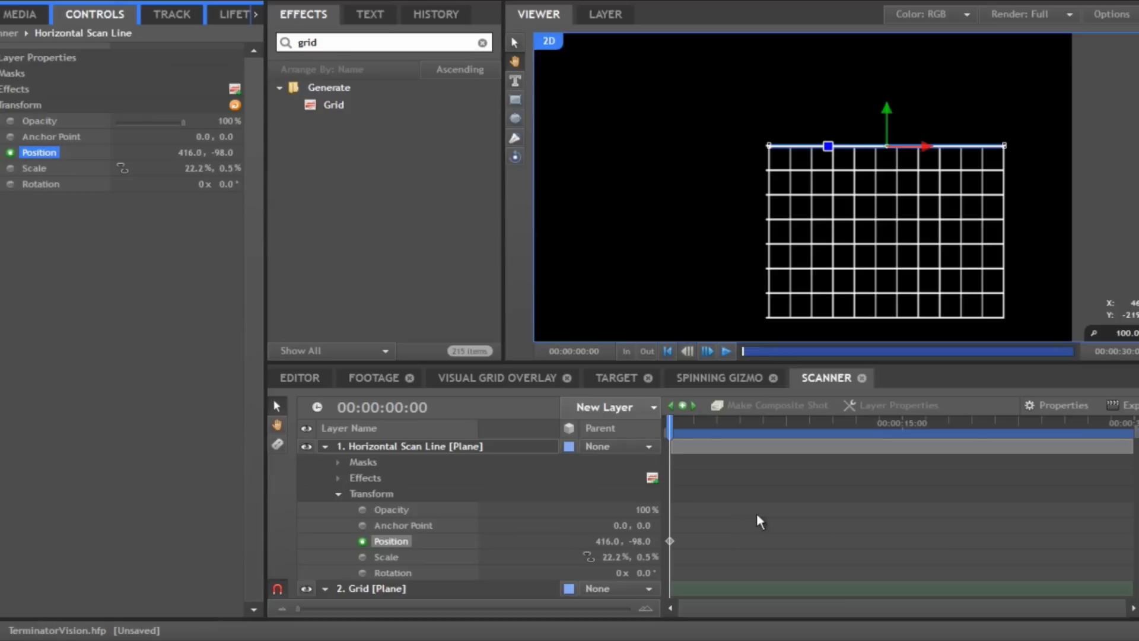
drag(672, 420, 686, 418)
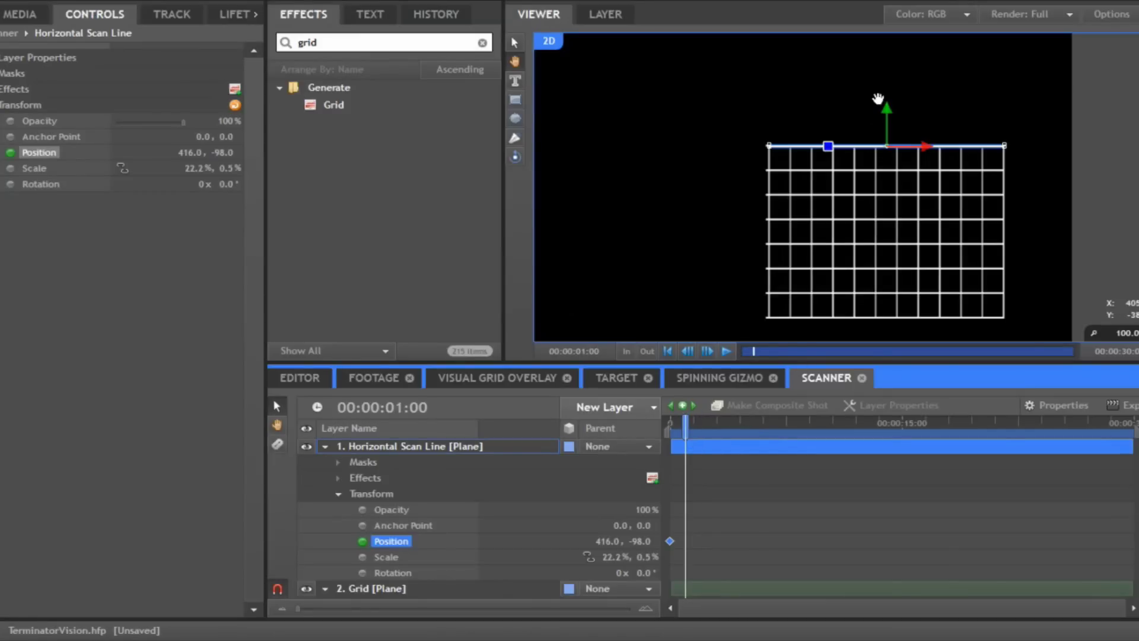
click(514, 44)
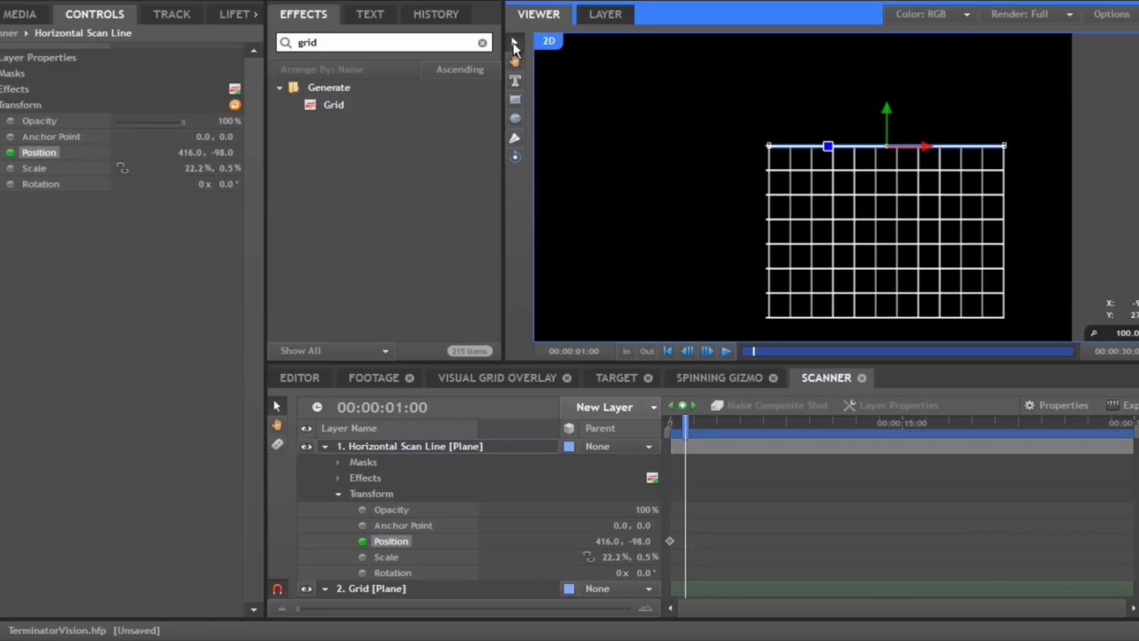
drag(883, 154, 892, 287)
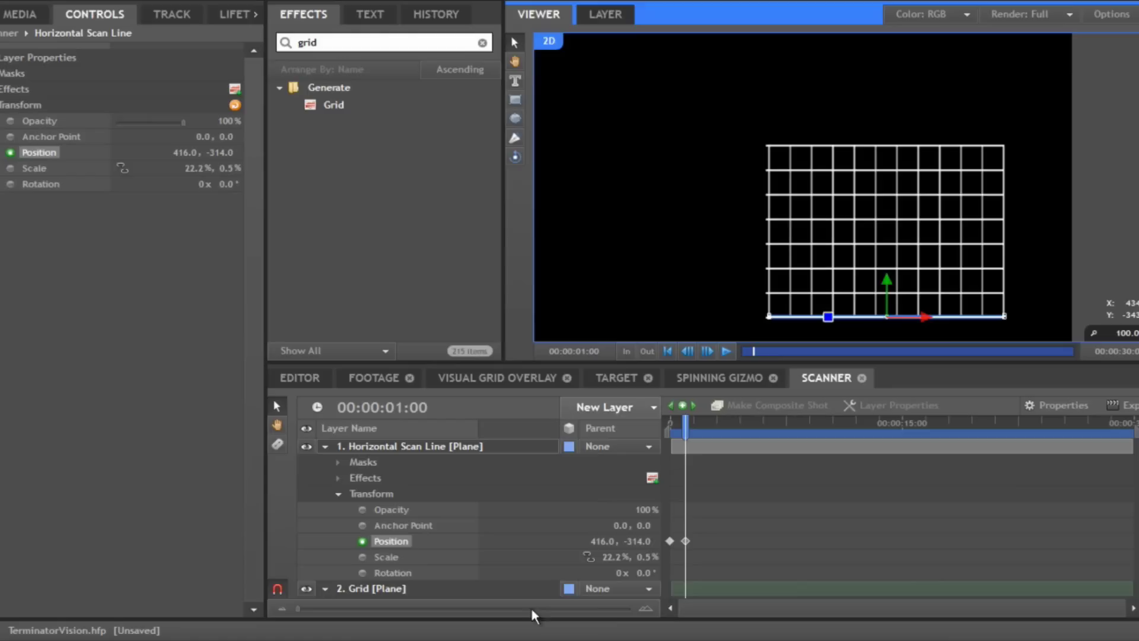
Copy the two Position keyframes and paste them at 2 and 4 seconds.
click(643, 608)
click(643, 609)
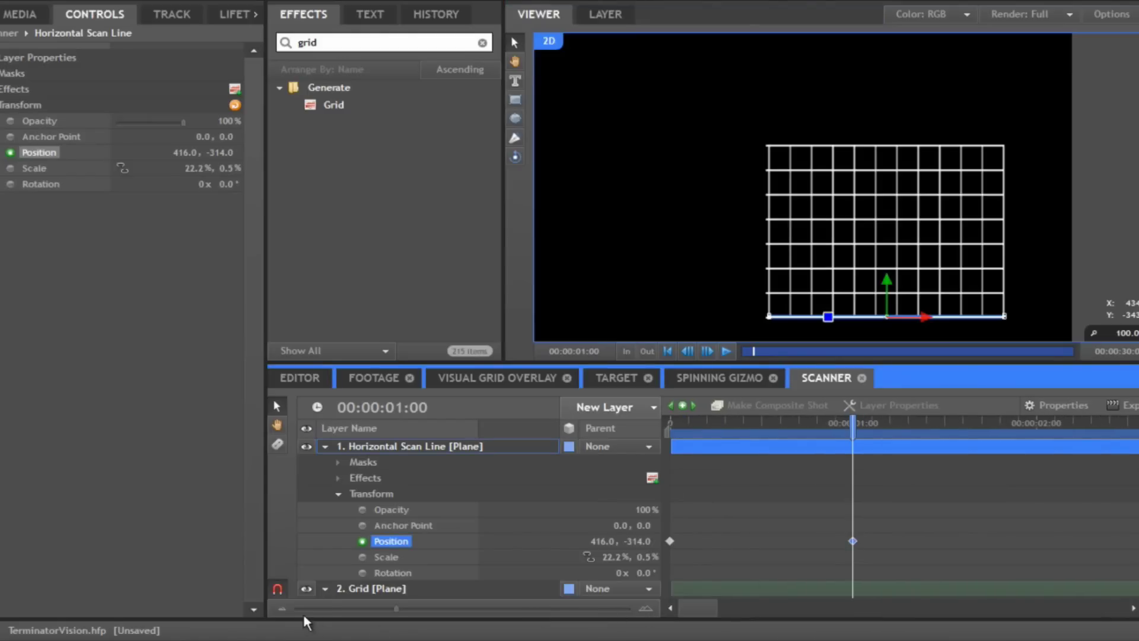
click(281, 609)
drag(779, 550, 669, 555)
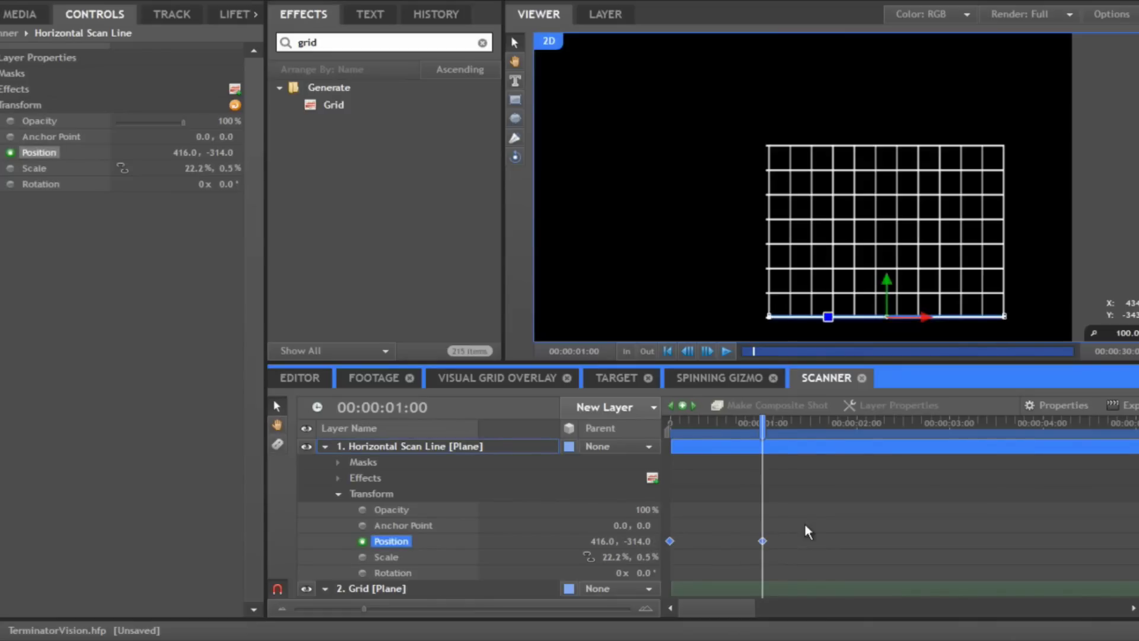
drag(810, 417, 856, 420)
drag(781, 531, 674, 562)
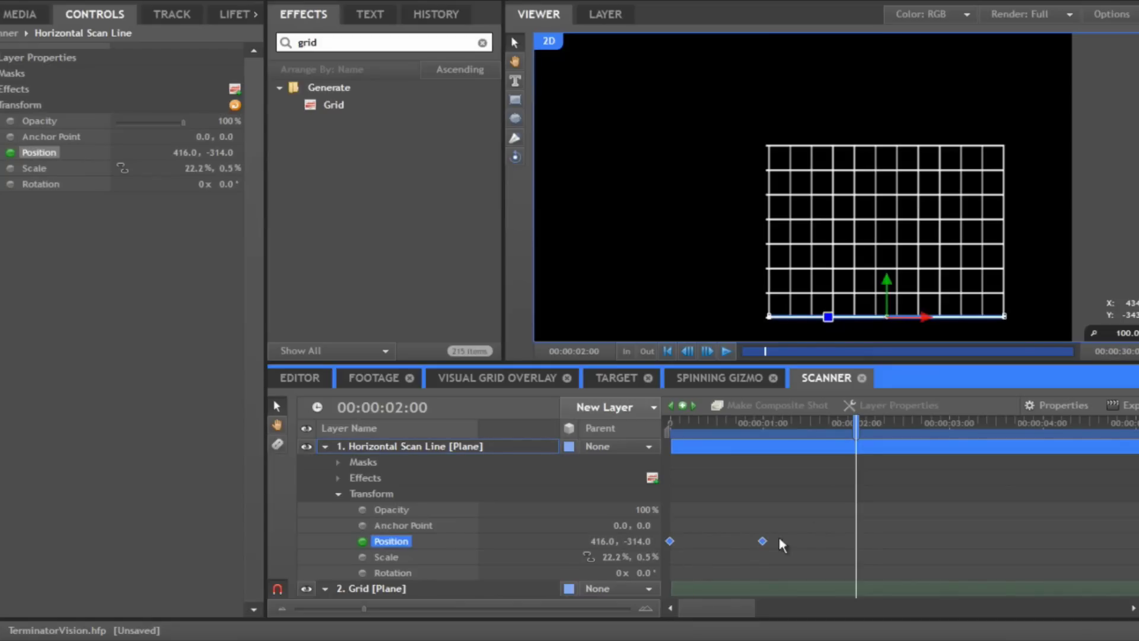
key(ctrl+v)
drag(986, 422, 1043, 423)
key(ctrl+v)
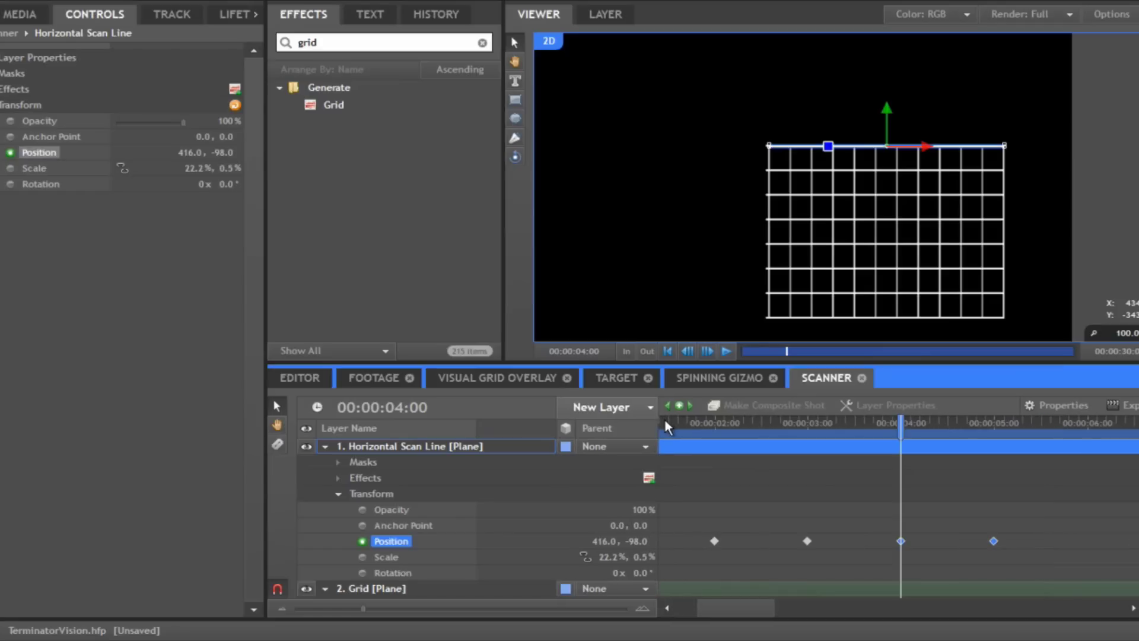
drag(665, 420, 621, 500)
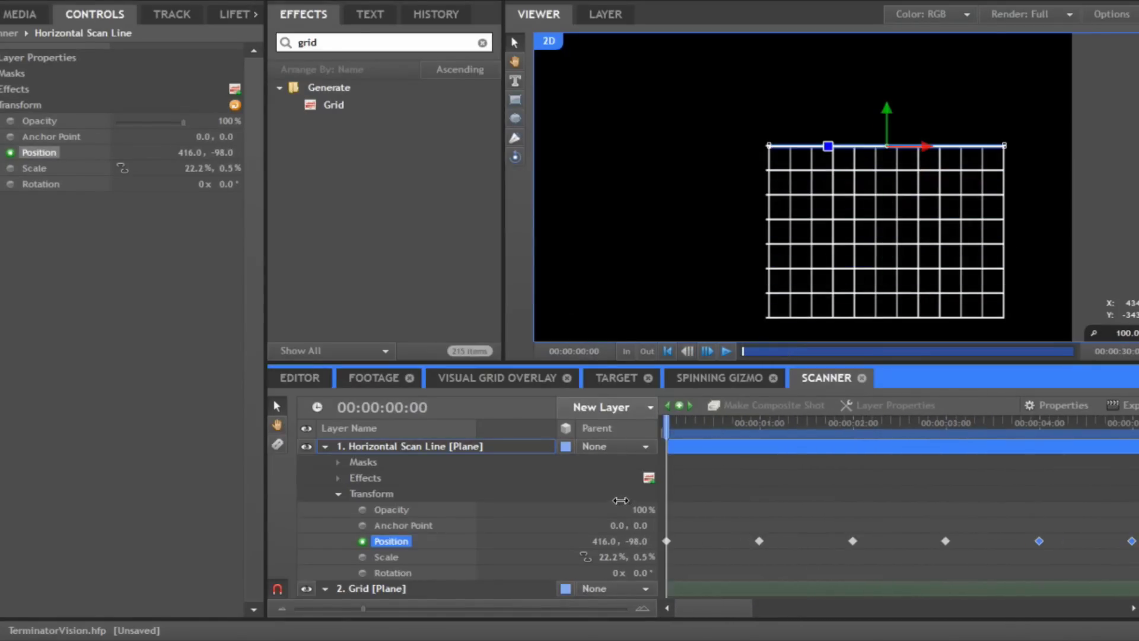
Add a new plane layer named 'Vertical Scan Line'.
click(325, 448)
right_click(394, 539)
mouse_move(433, 551)
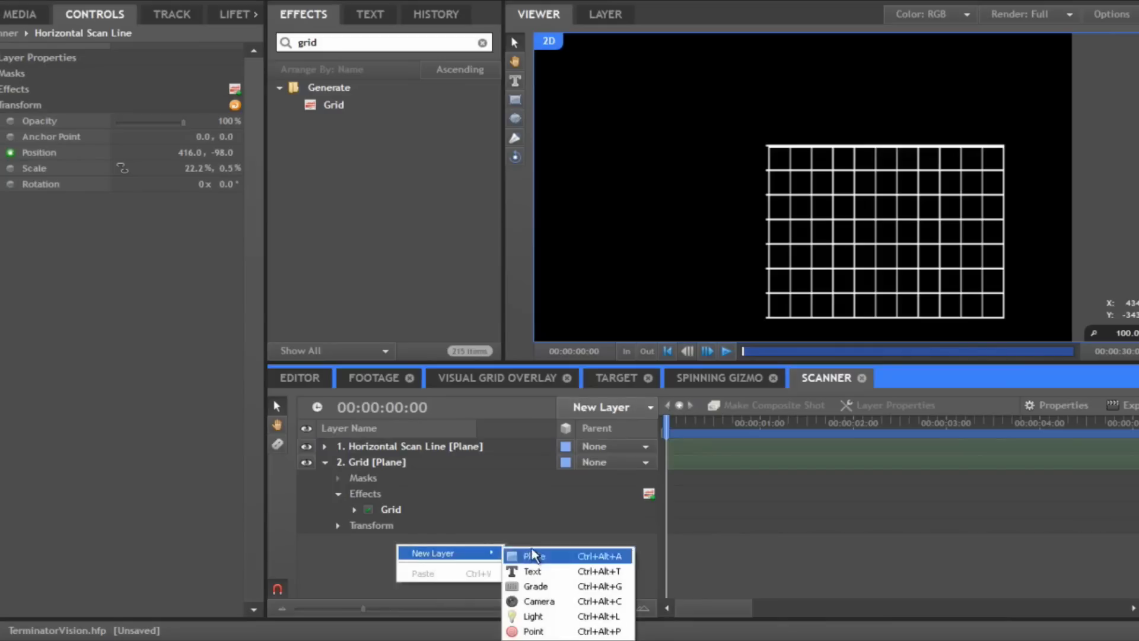
click(537, 550)
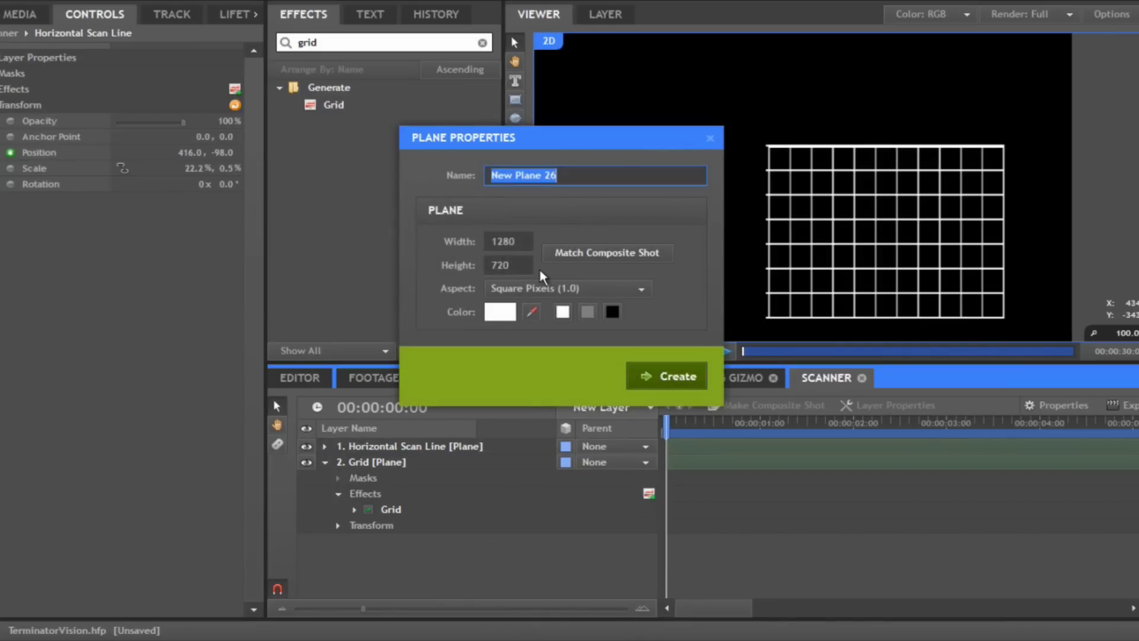
text(Vertical Scan Line)
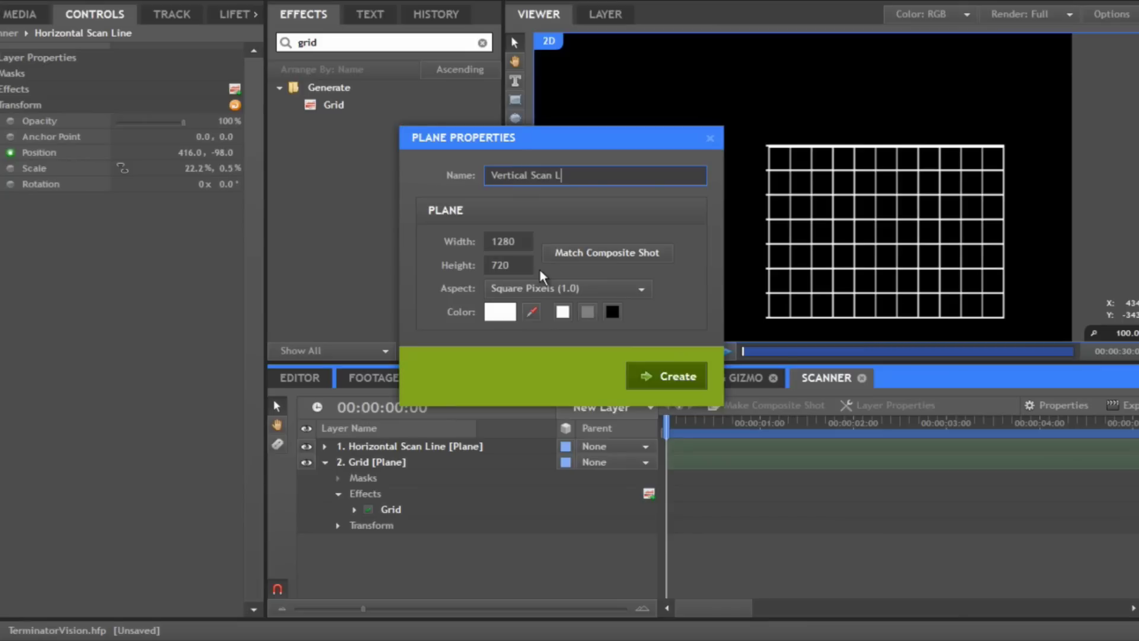
click(662, 376)
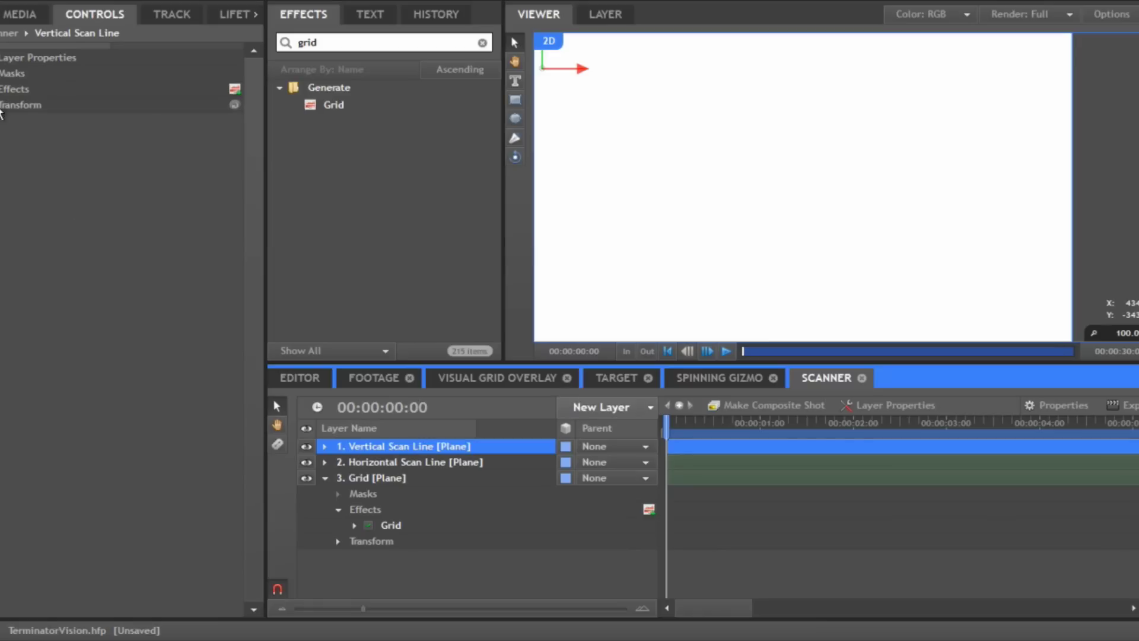
Unlink the plane's scale and set its width to 0.3%.
click(33, 112)
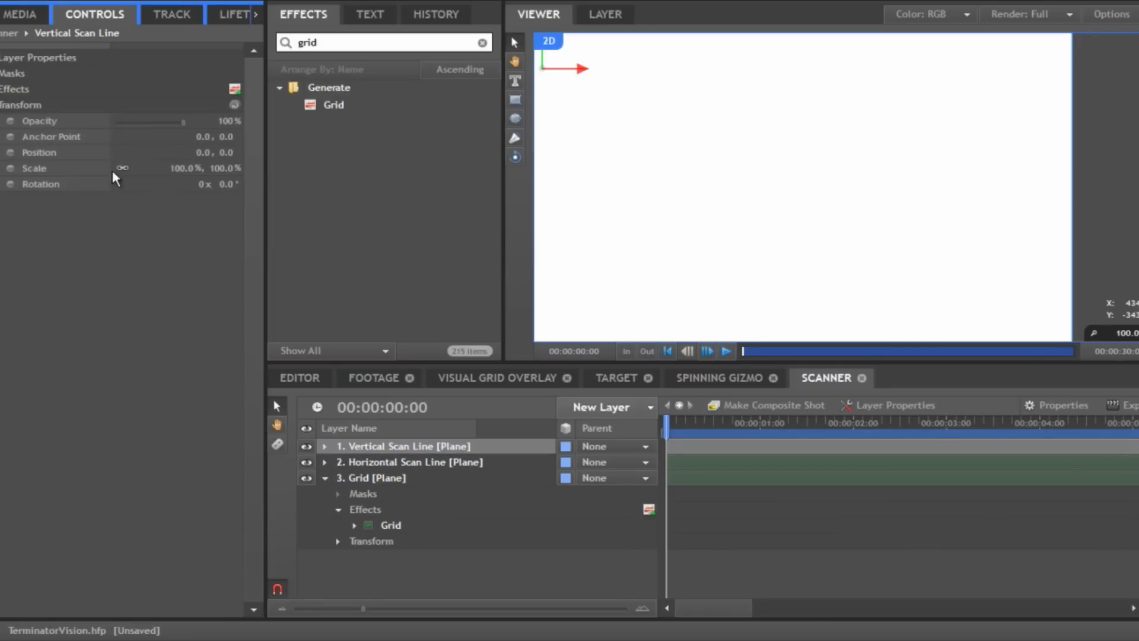
click(122, 169)
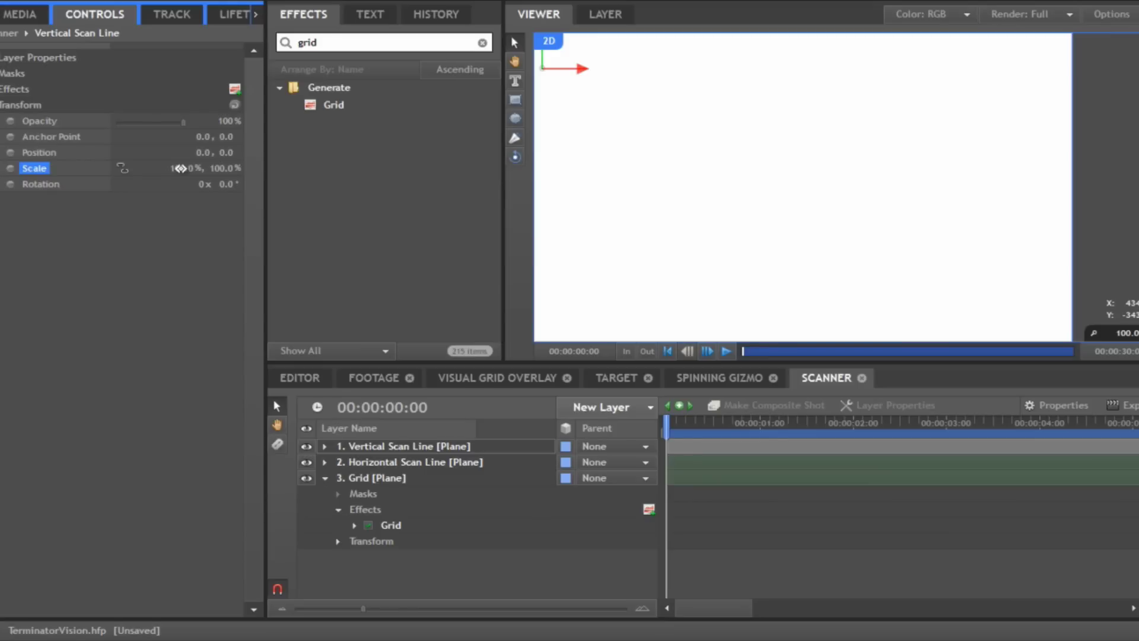
text(0.3)
key(Return)
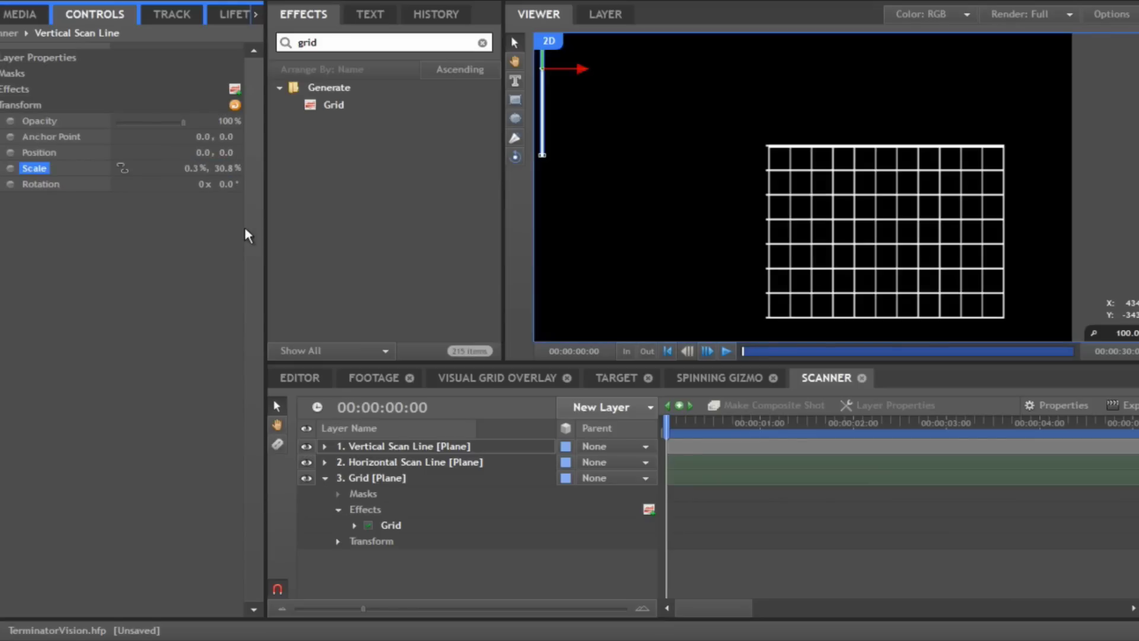
Place the line at 275, -206 and nudge it onto the grid's left edge.
click(202, 153)
text(275)
key(Tab)
text(-)
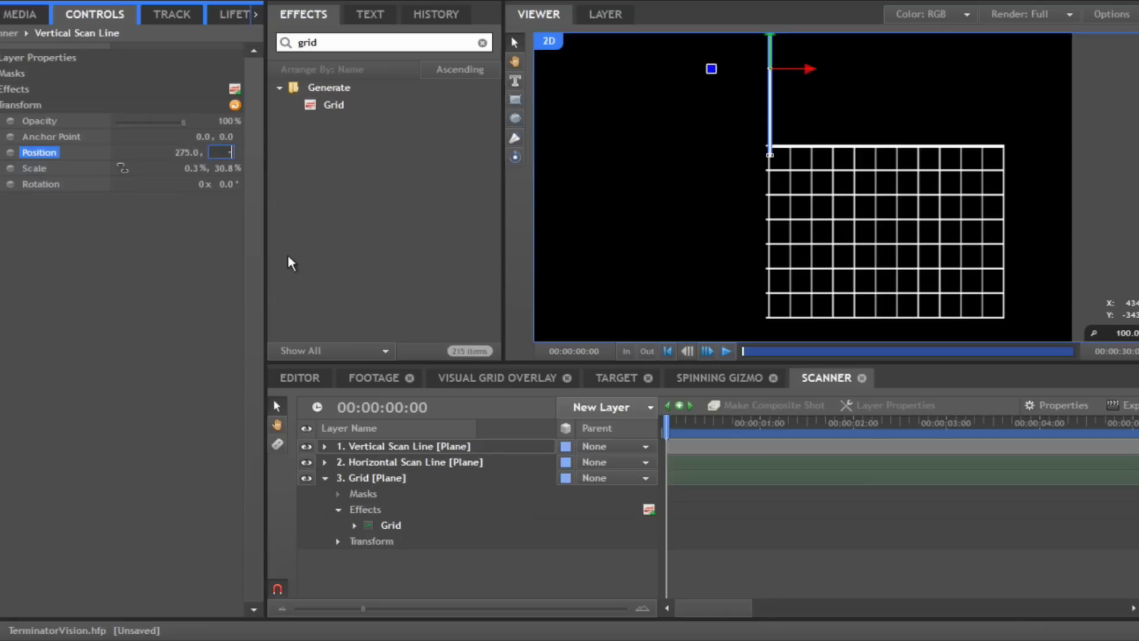
text(206)
key(Return)
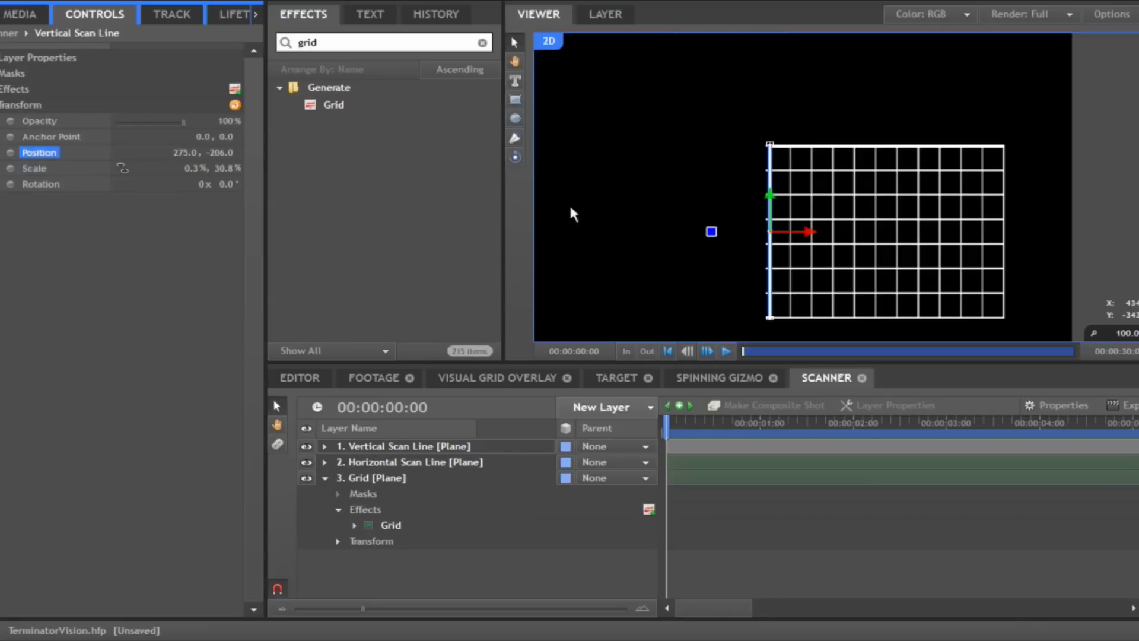
click(808, 234)
drag(810, 235, 806, 234)
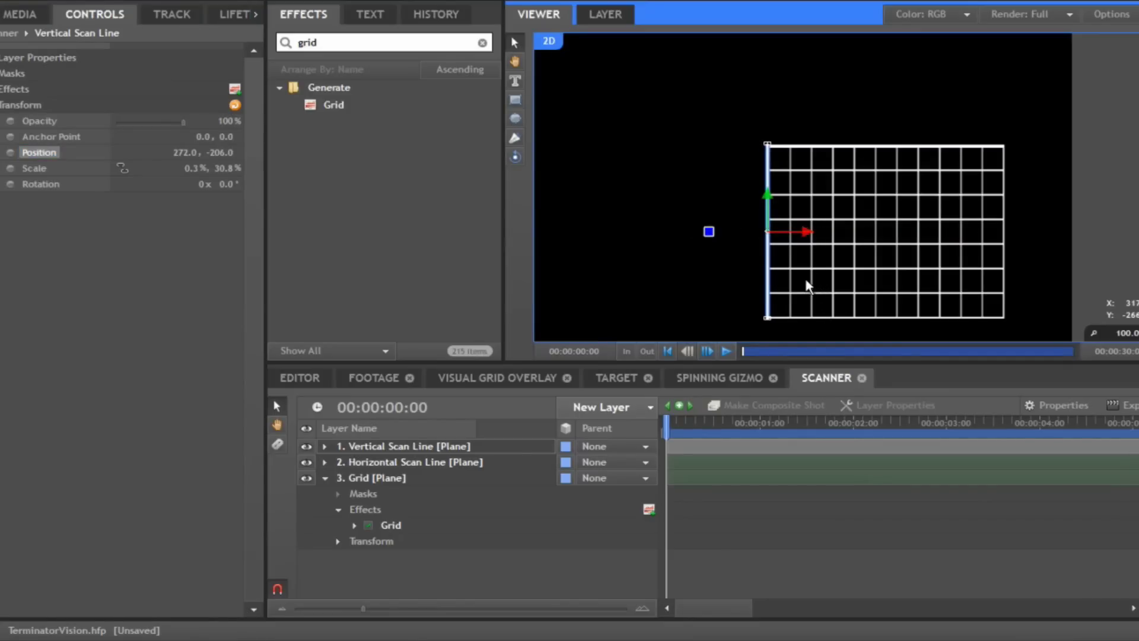
Keyframe the vertical line's position, then slide it to the grid's right edge a second later.
click(325, 446)
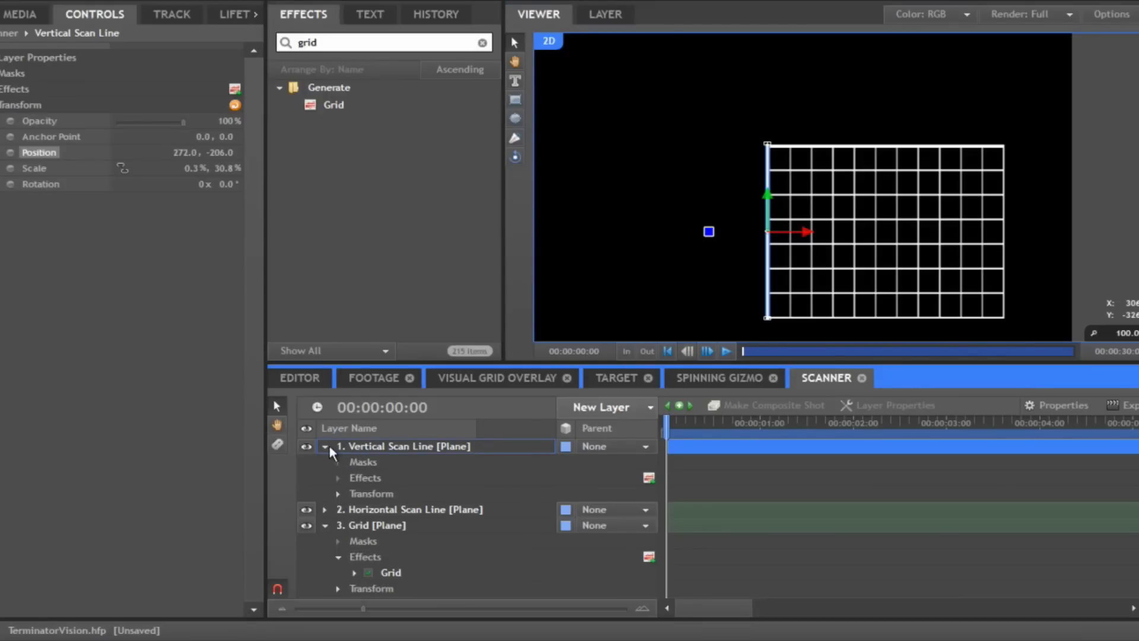
click(326, 446)
click(11, 152)
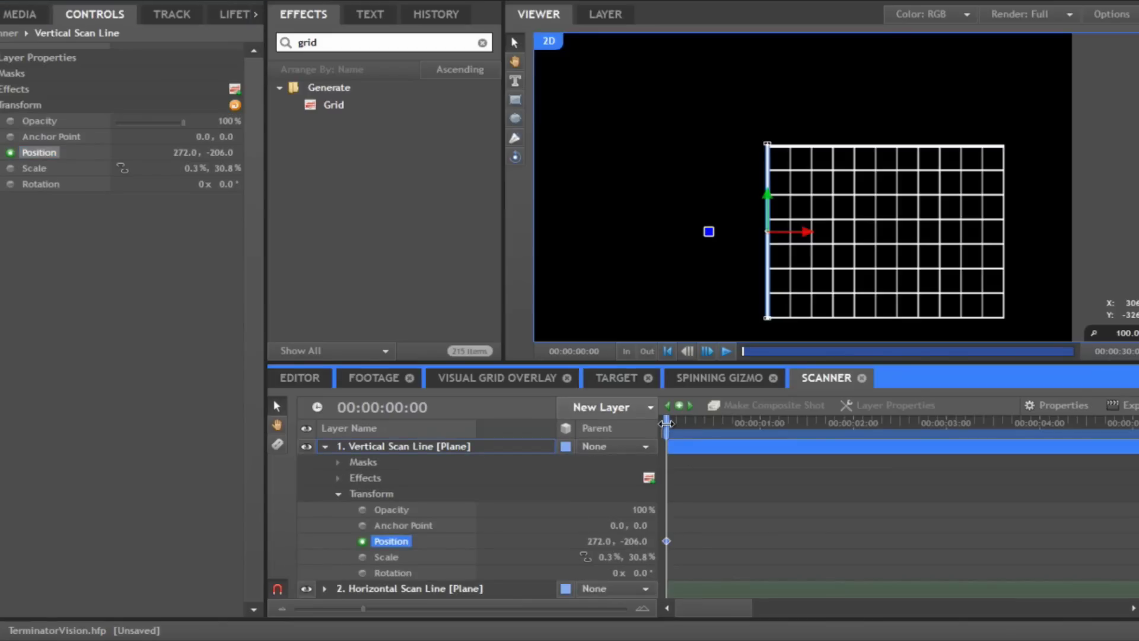
drag(667, 423, 808, 427)
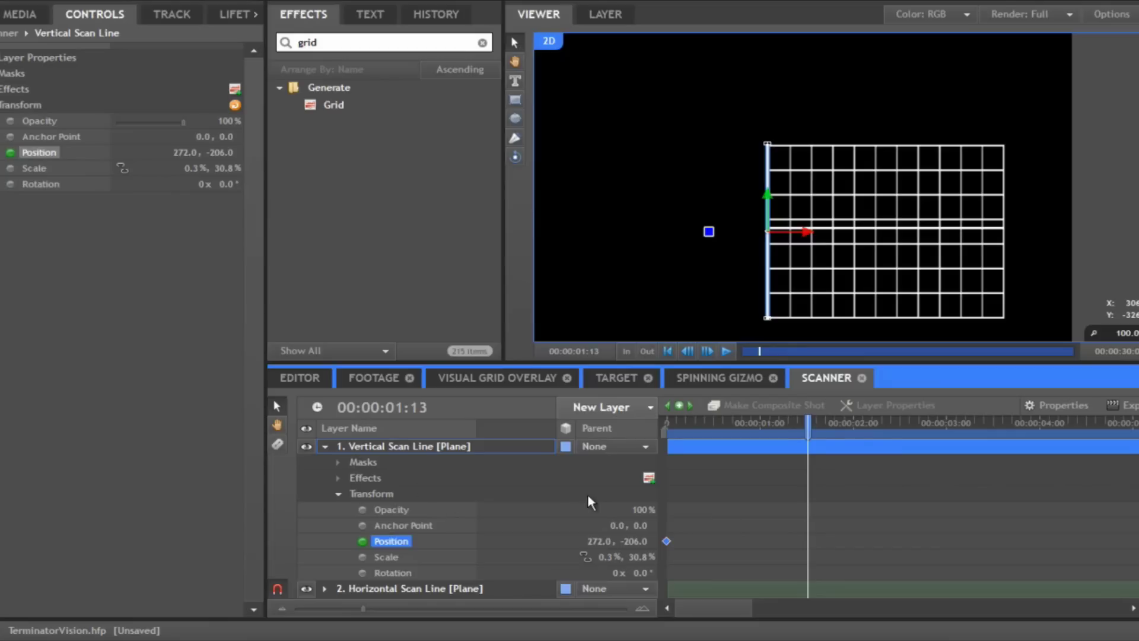
drag(808, 231, 1041, 279)
drag(837, 538, 668, 561)
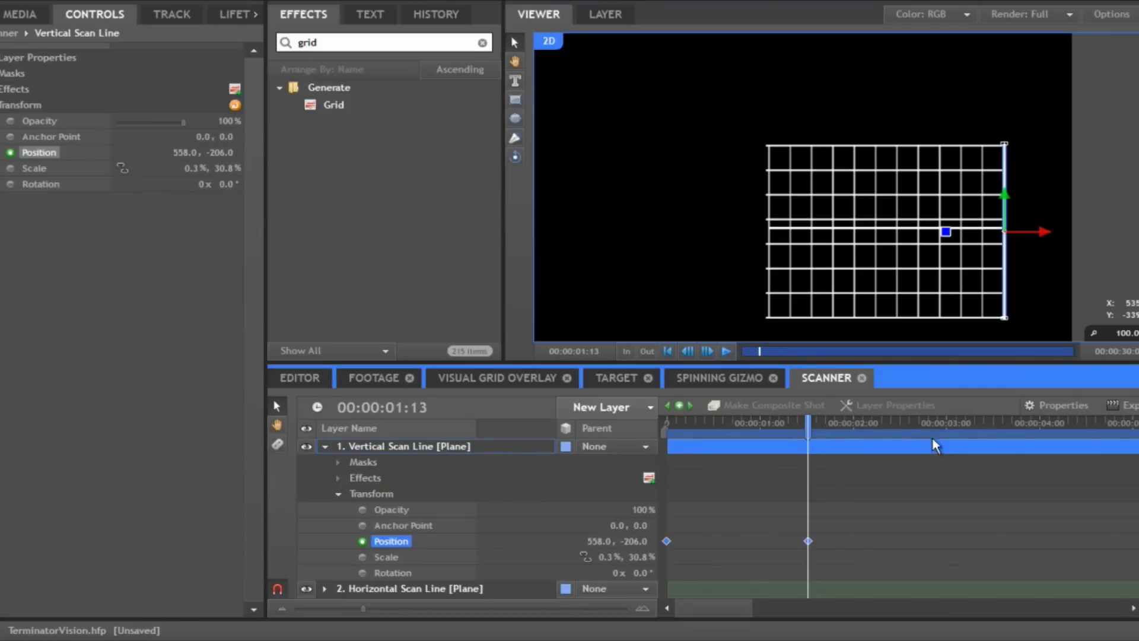
Paste the keyframe pair at 3 and 6 seconds and scrub to check the sweep.
drag(926, 422, 950, 419)
key(ctrl+v)
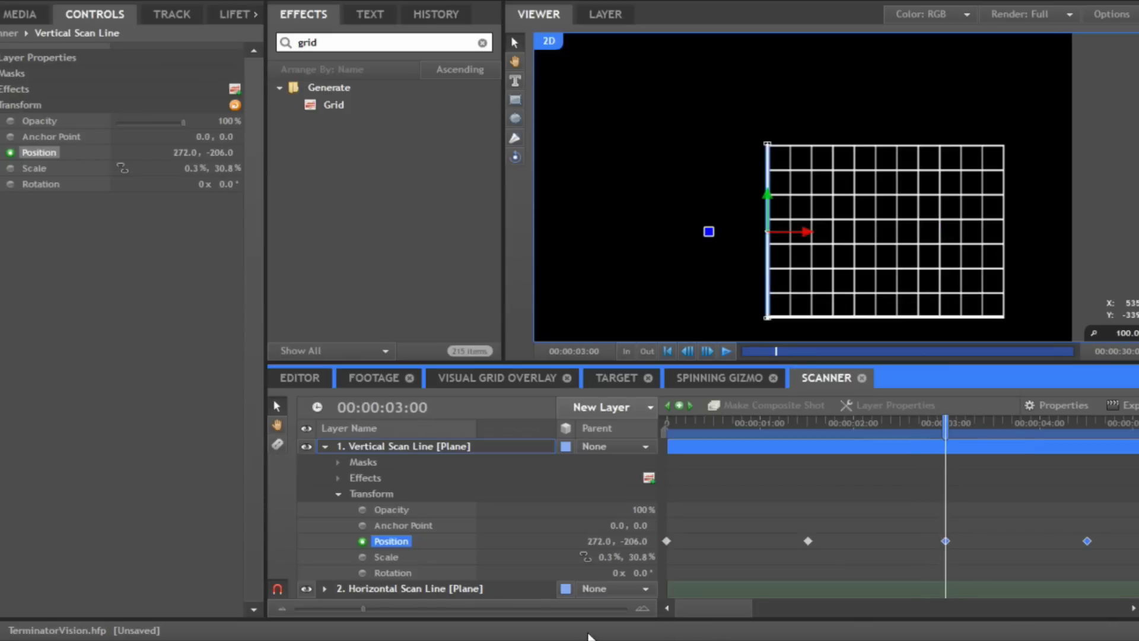
click(280, 608)
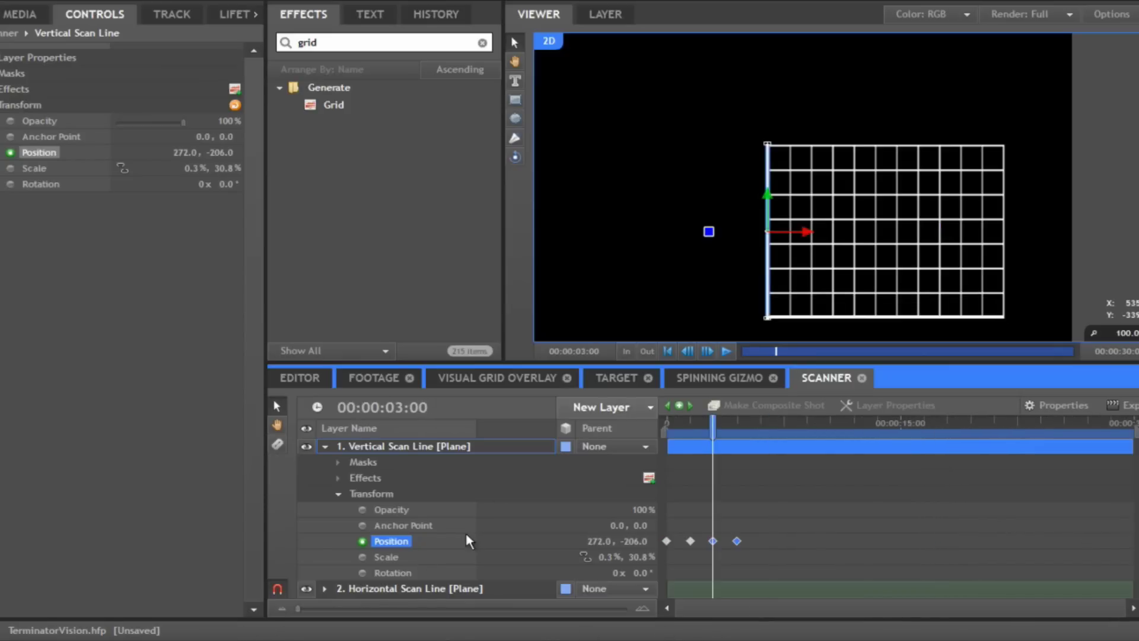
click(739, 420)
drag(739, 420, 762, 417)
key(ctrl+v)
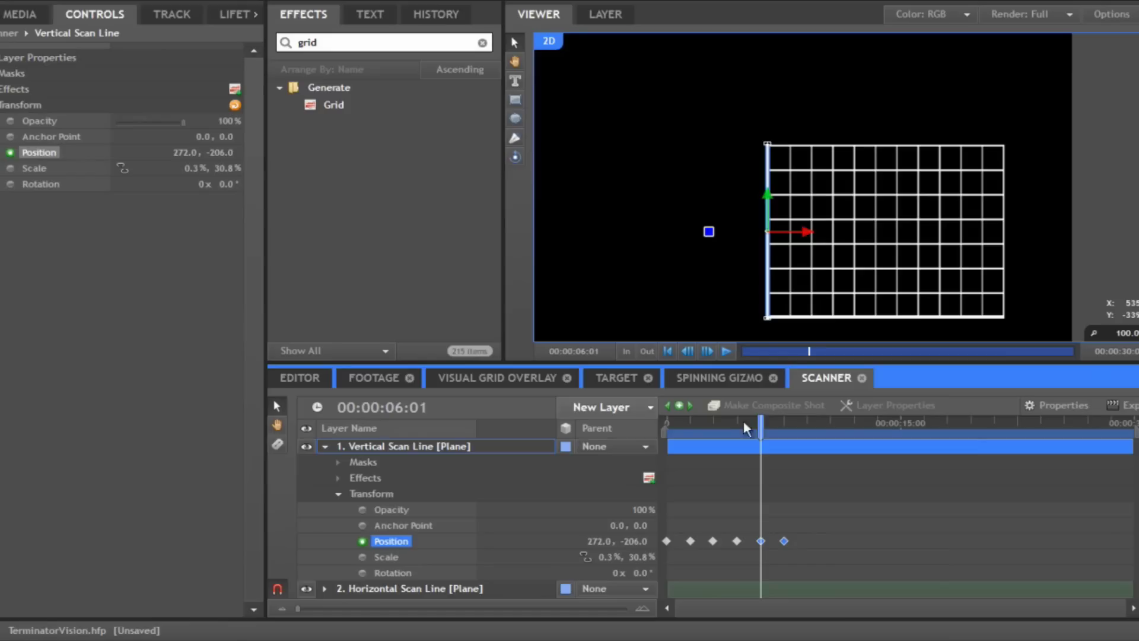
drag(667, 419, 772, 416)
click(667, 420)
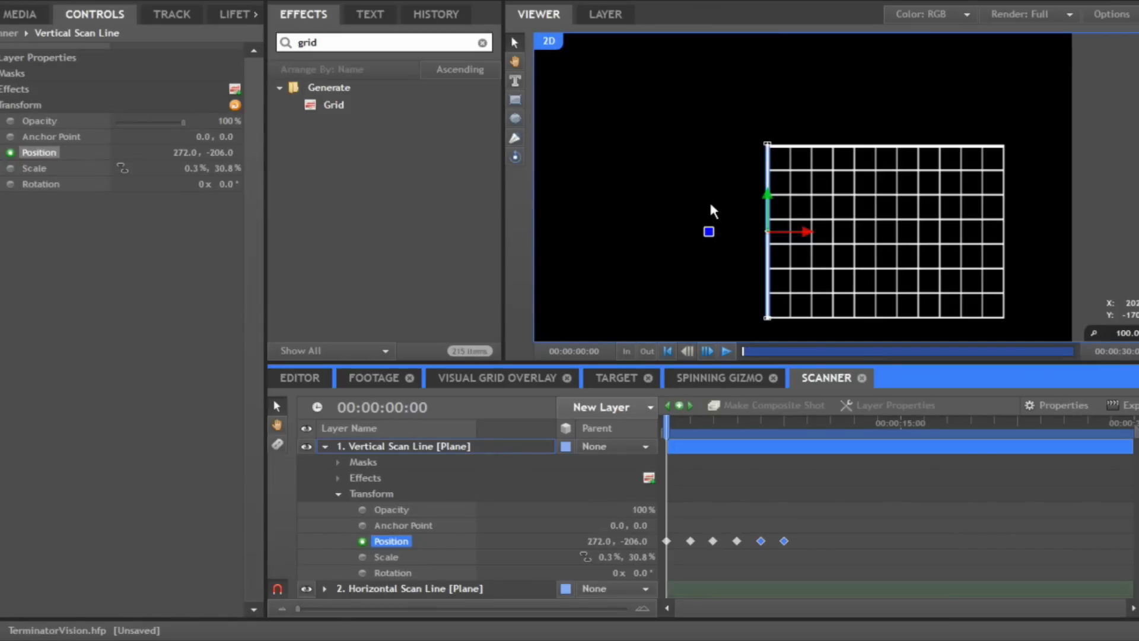
Zoom out and play the scan-line animation, then return to the Media list of composites.
scroll(807, 247, down, 1)
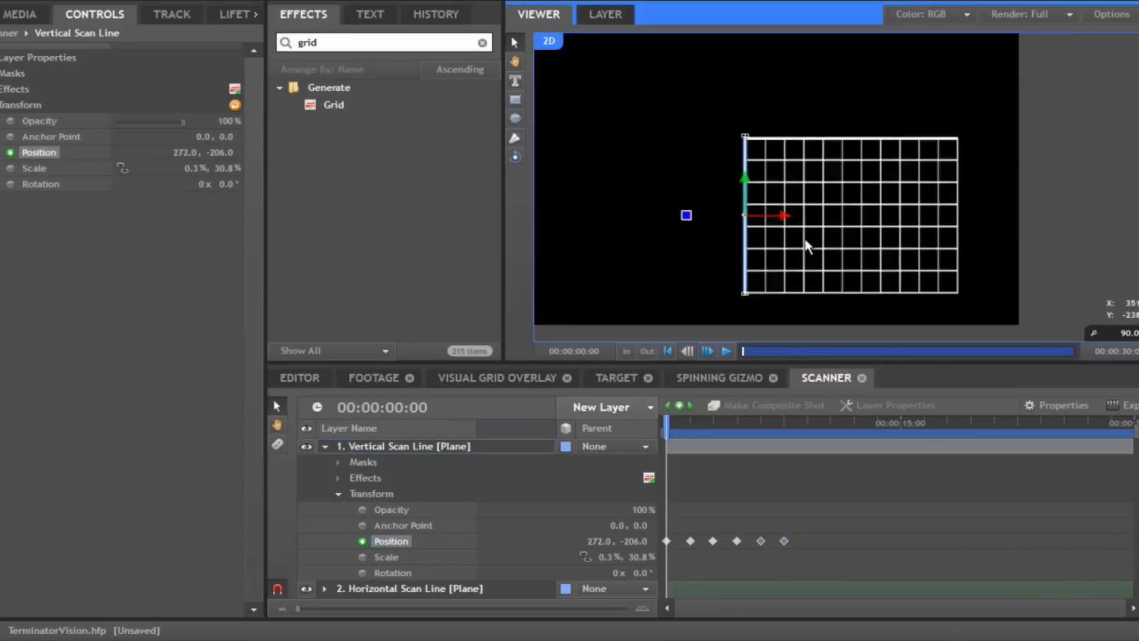
scroll(805, 243, down, 2)
scroll(791, 233, down, 1)
key(space)
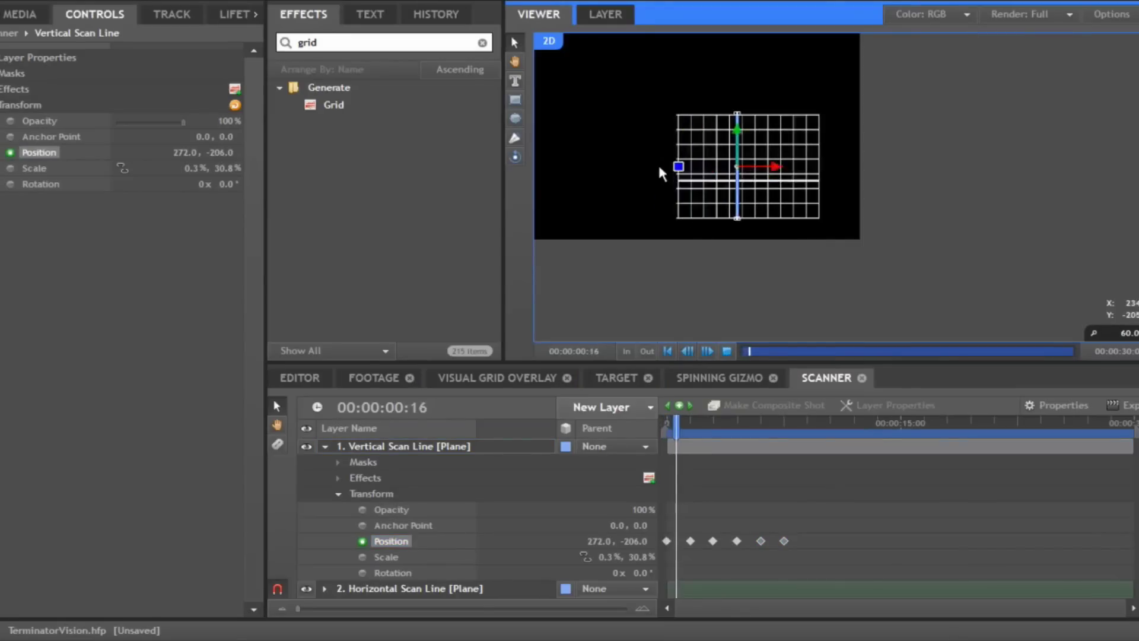
drag(674, 132, 913, 237)
scroll(852, 214, down, 2)
drag(796, 186, 766, 172)
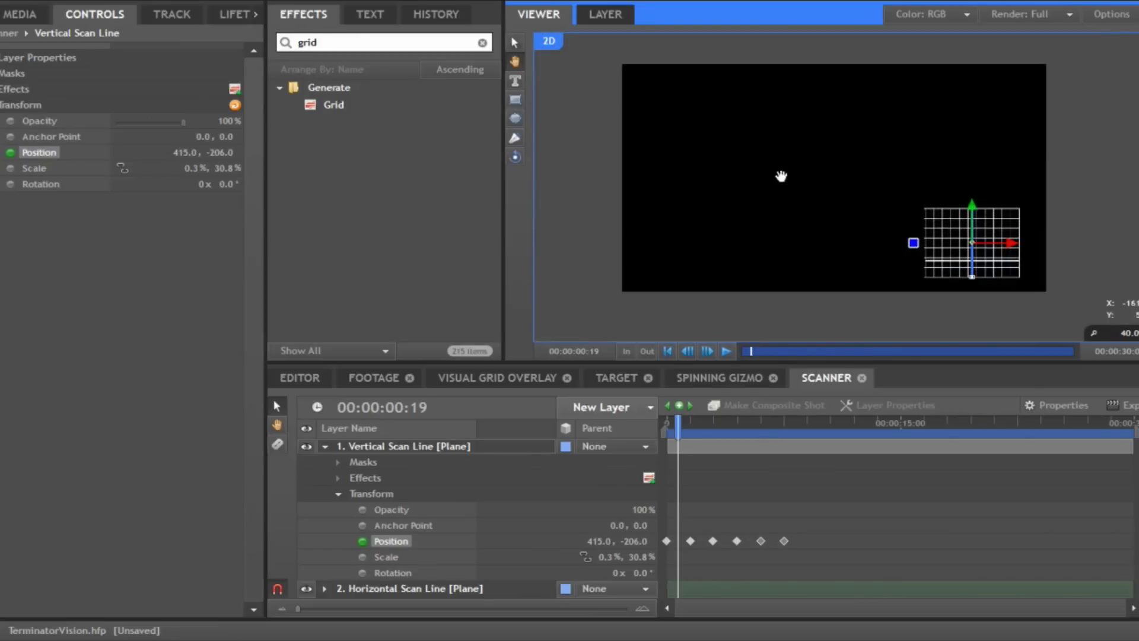
click(19, 14)
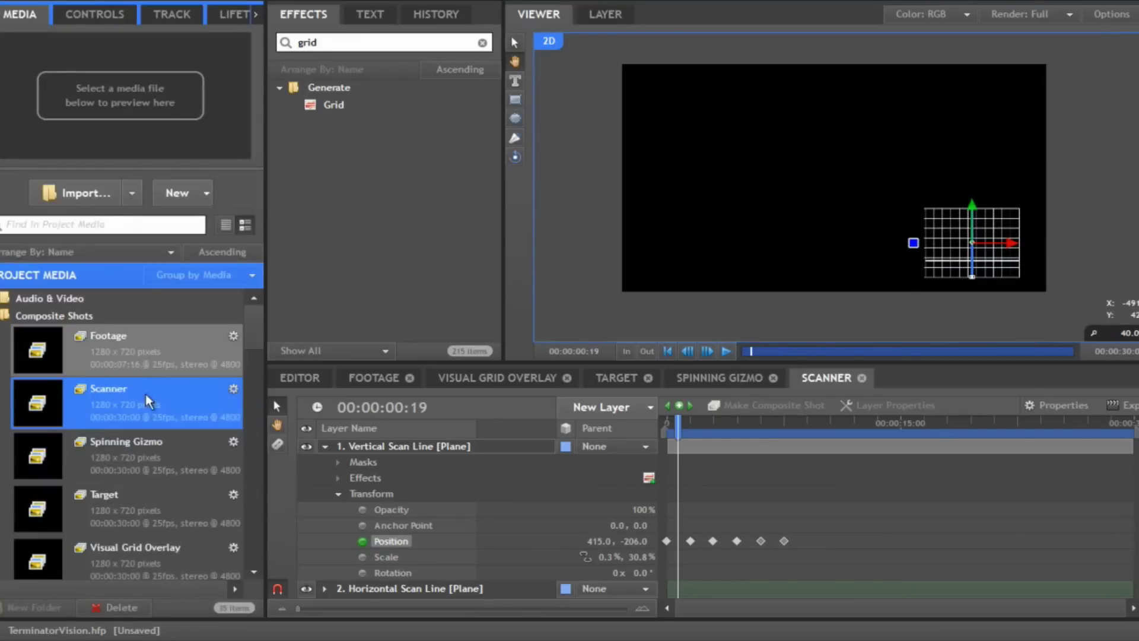
Add the Spinning Gizmo composite shot as a layer in Scanner.
click(98, 457)
drag(102, 455, 450, 446)
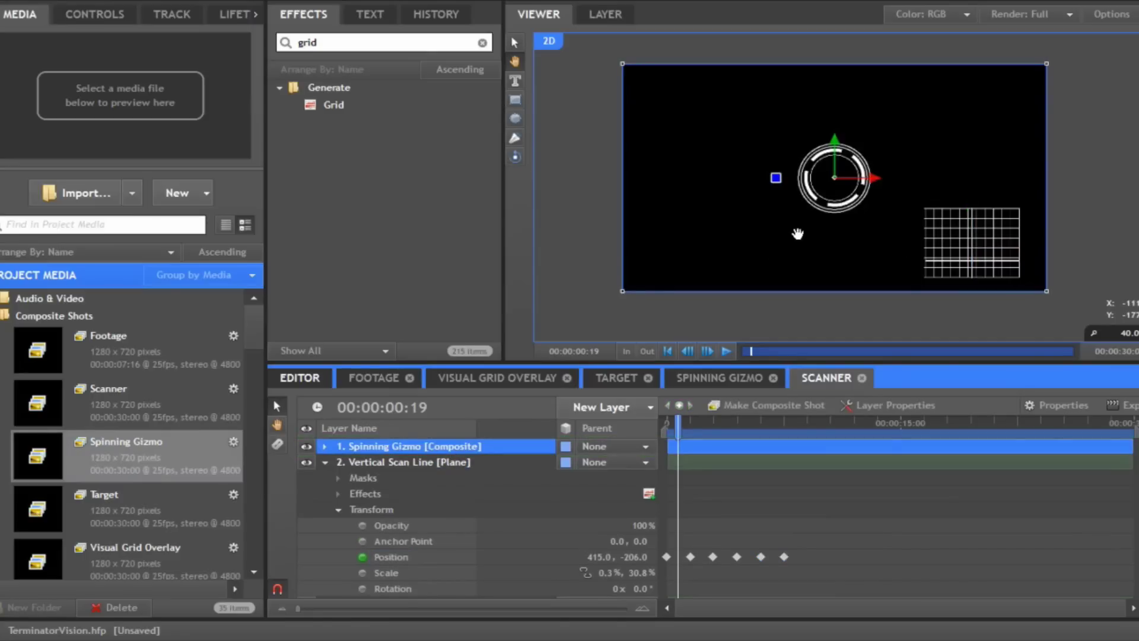
drag(842, 197, 819, 213)
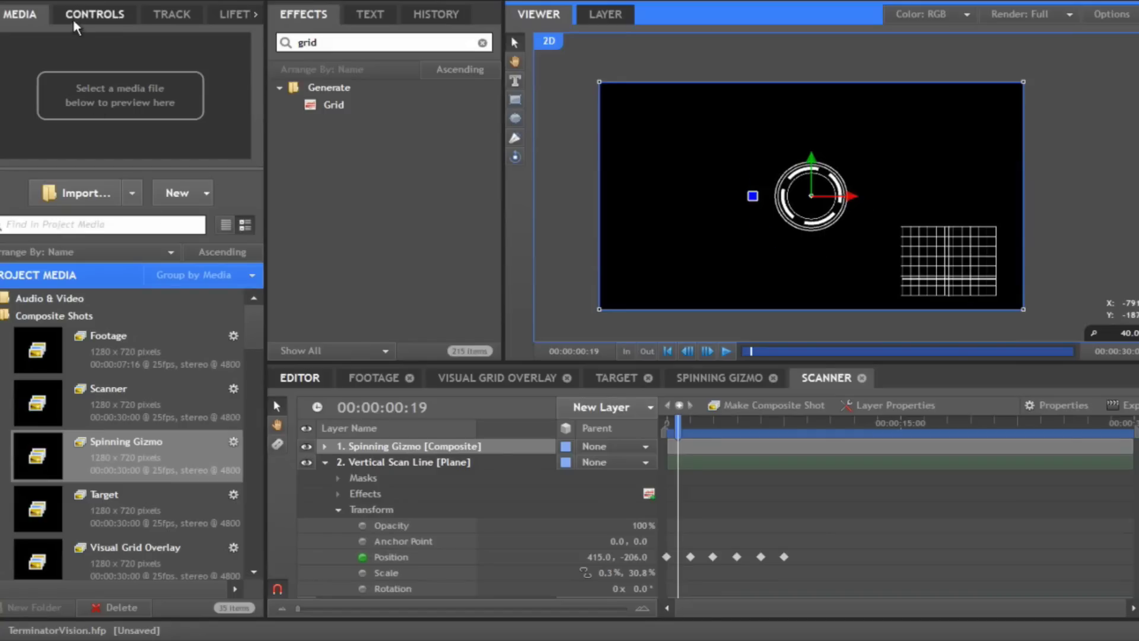
Scale the gizmo layer to 40% and drag it to the frame's top-left corner.
click(111, 14)
click(410, 444)
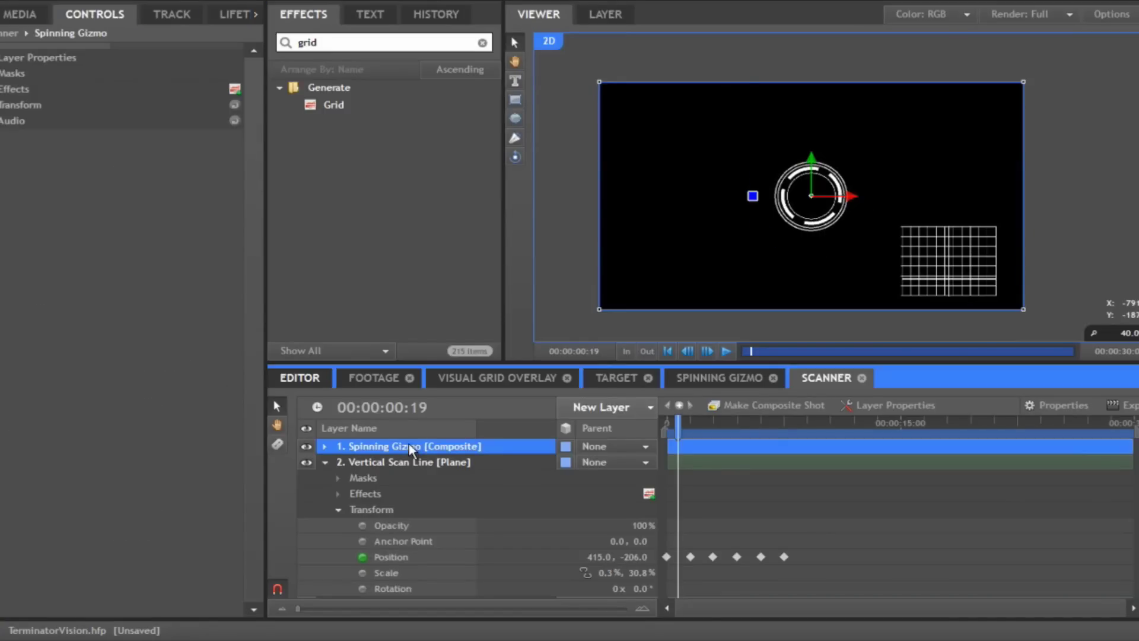
click(21, 104)
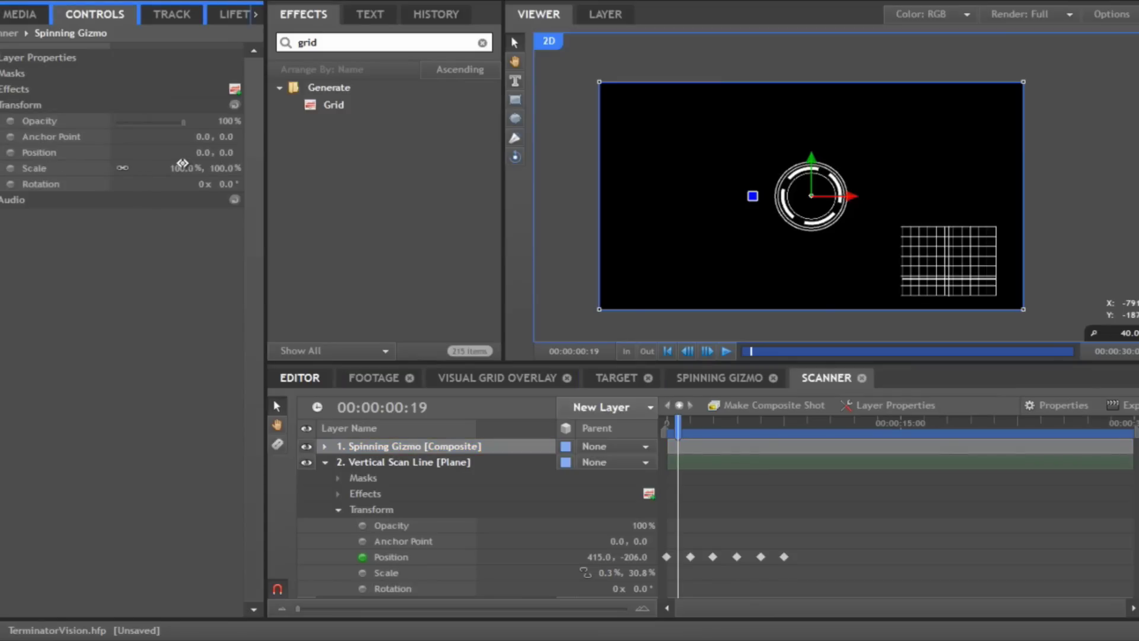
click(184, 168)
text(40)
key(Return)
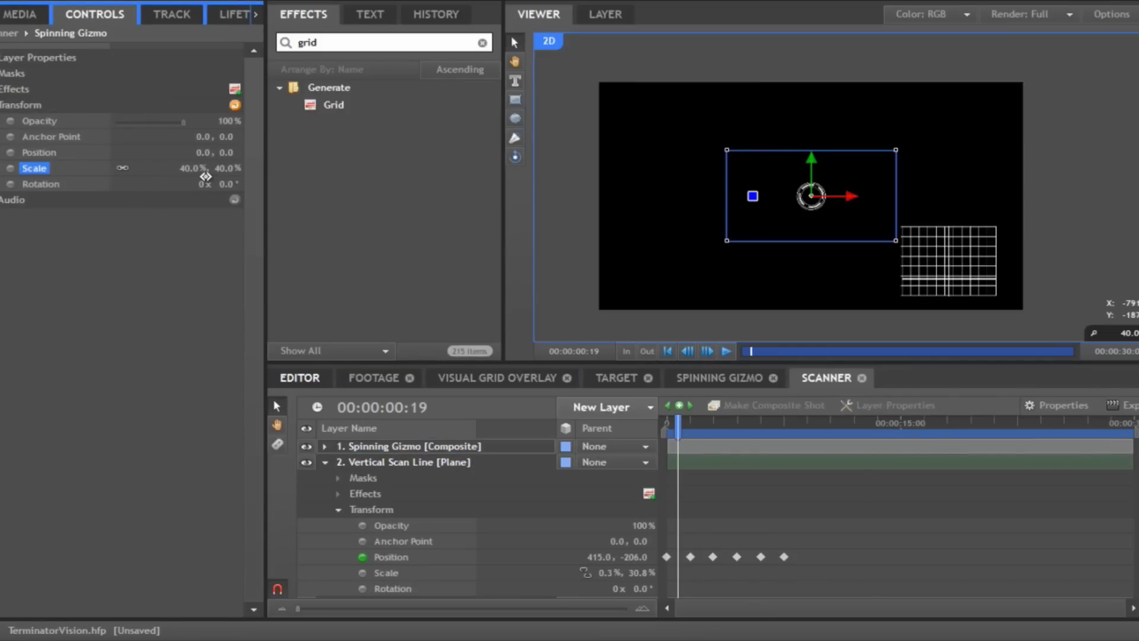
drag(828, 211, 636, 117)
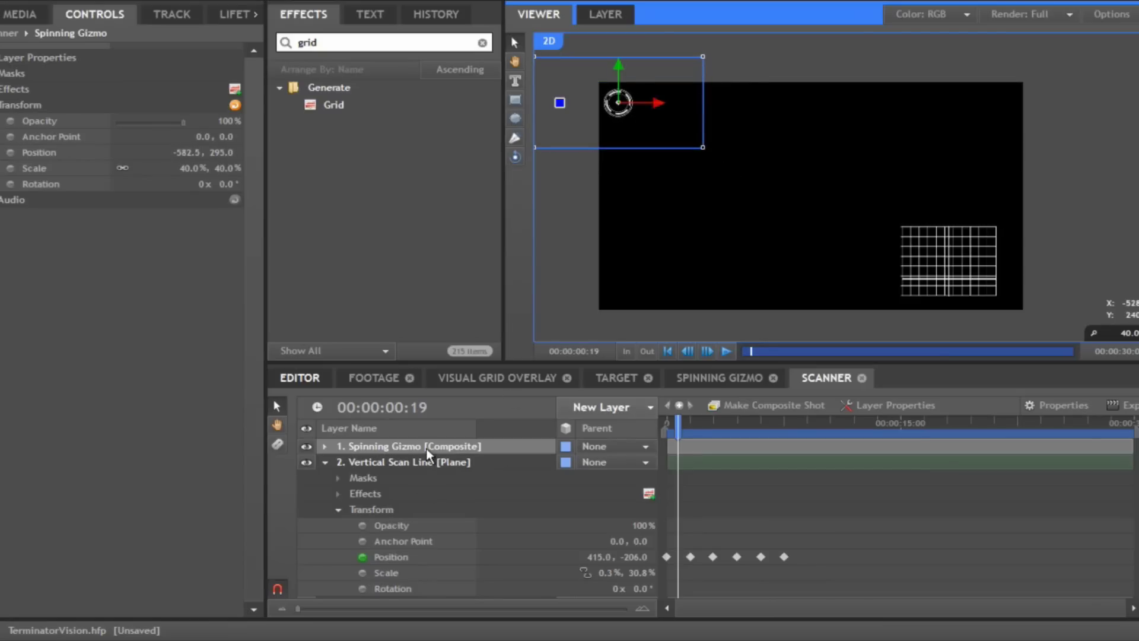
Duplicate the gizmo twice, placing each copy just below the previous ring.
click(426, 449)
right_click(426, 449)
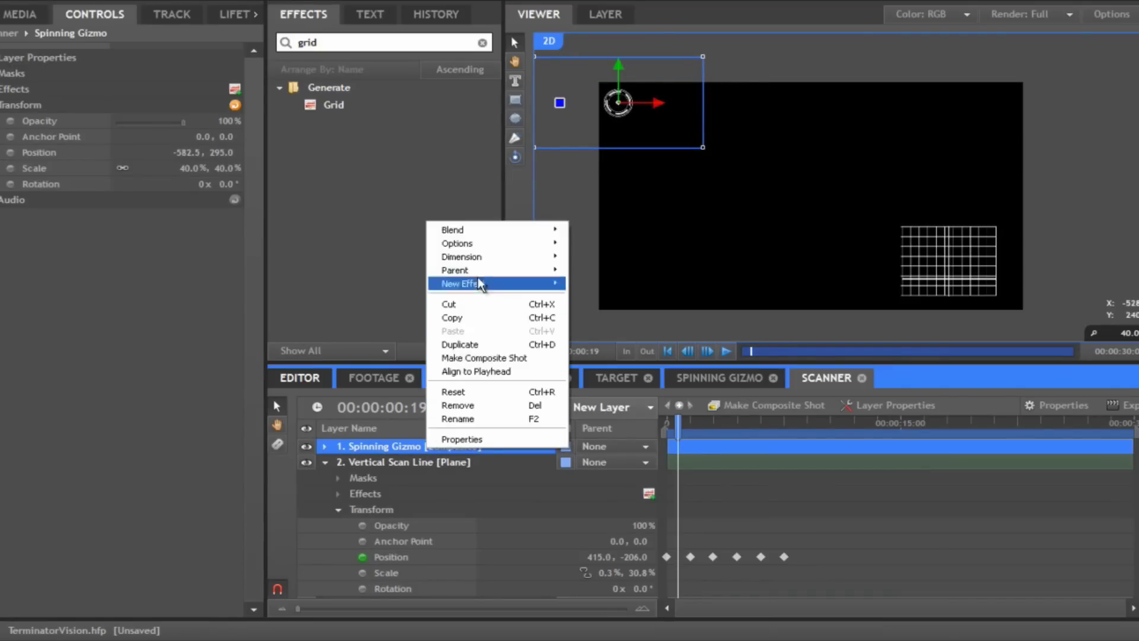
click(479, 344)
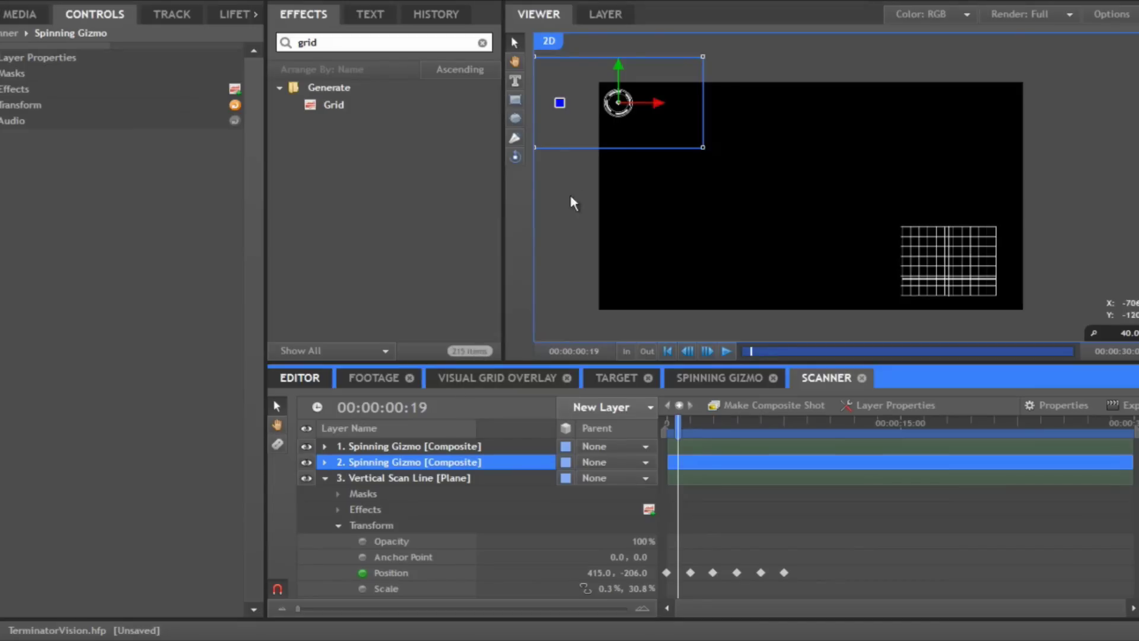
drag(618, 63, 618, 89)
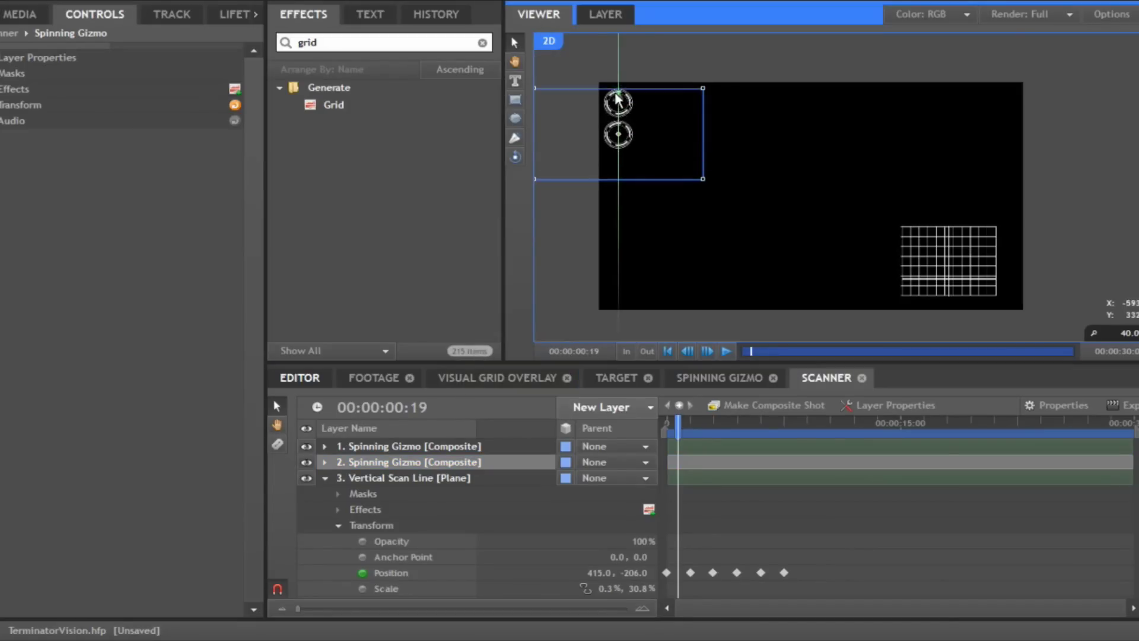
drag(618, 101, 618, 102)
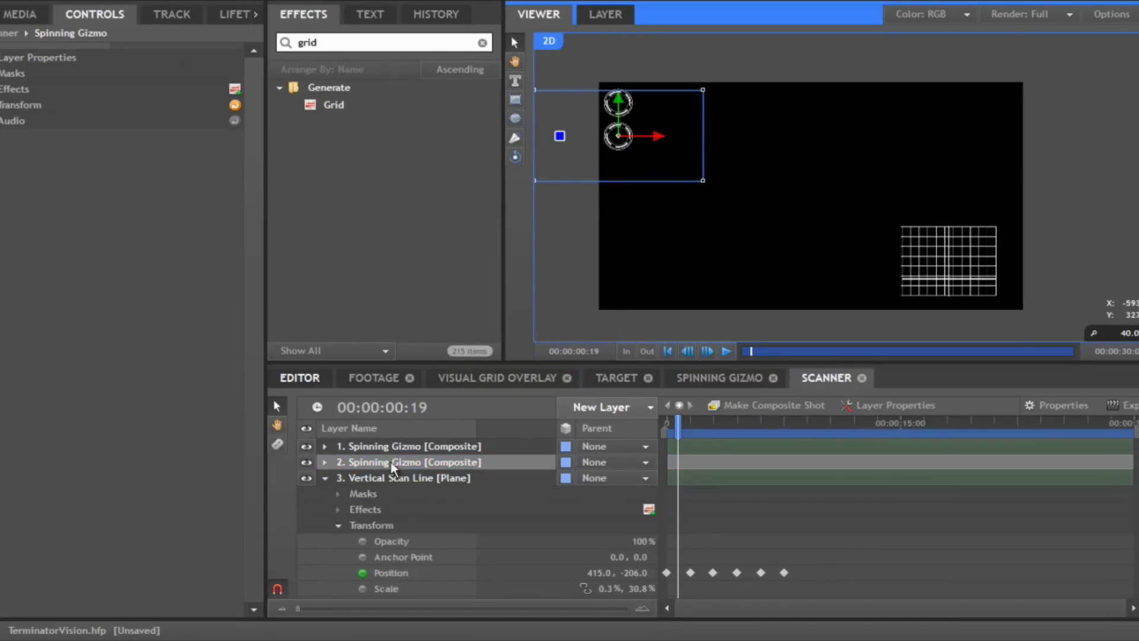
right_click(391, 464)
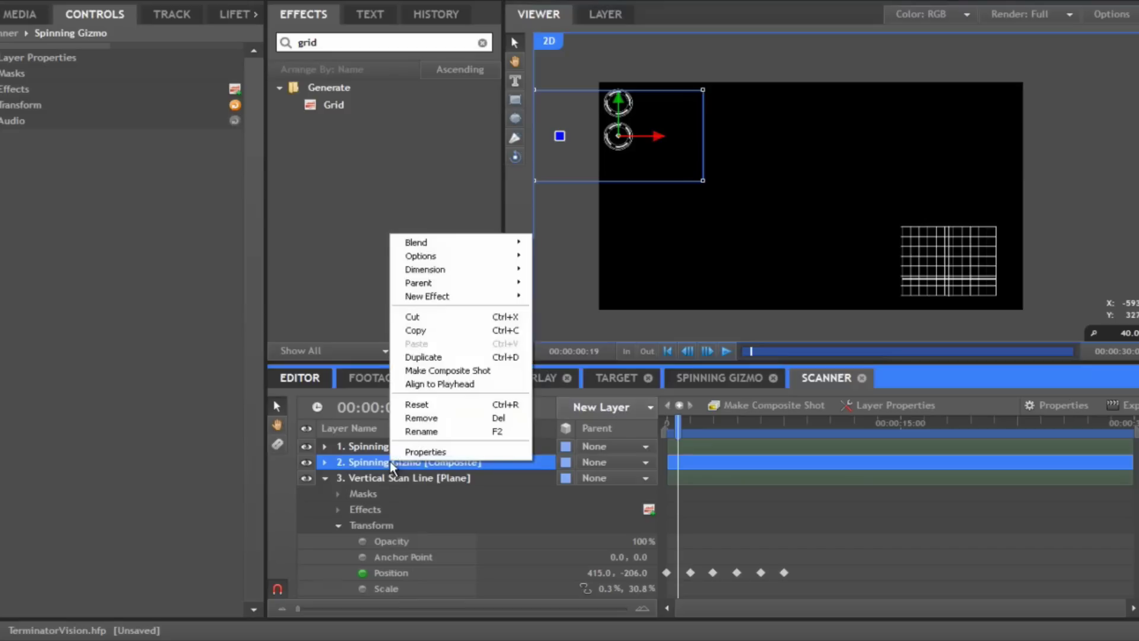
click(436, 357)
mouse_move(614, 112)
mouse_down()
mouse_move(620, 148)
mouse_move(618, 135)
mouse_up()
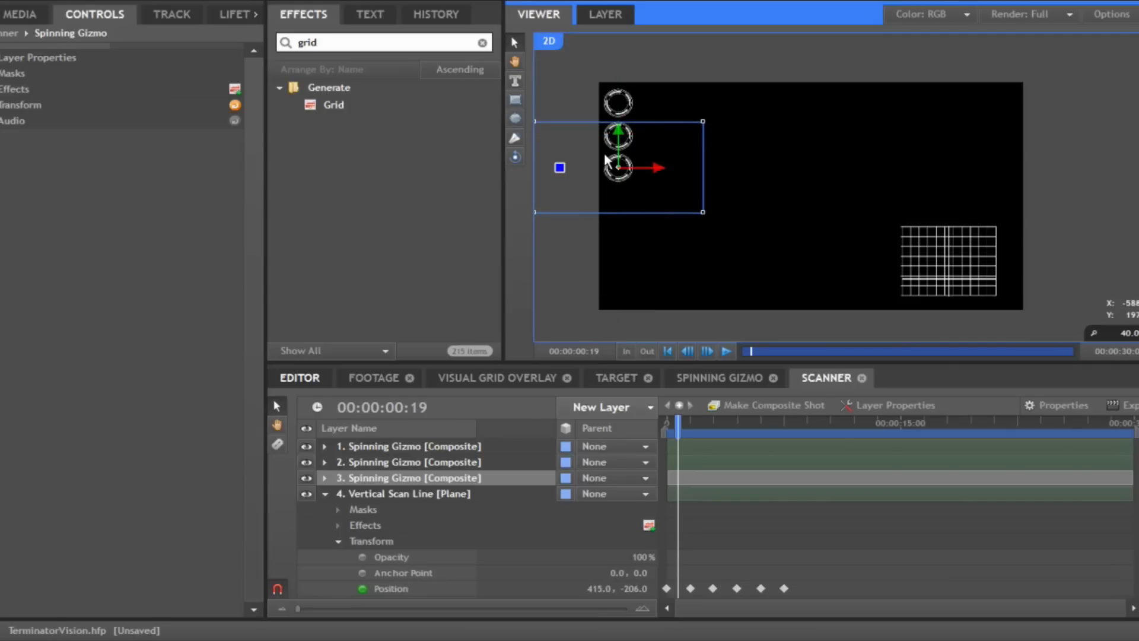
Duplicate a third gizmo, move it below the others, and frame the four-ring column.
right_click(396, 457)
click(496, 376)
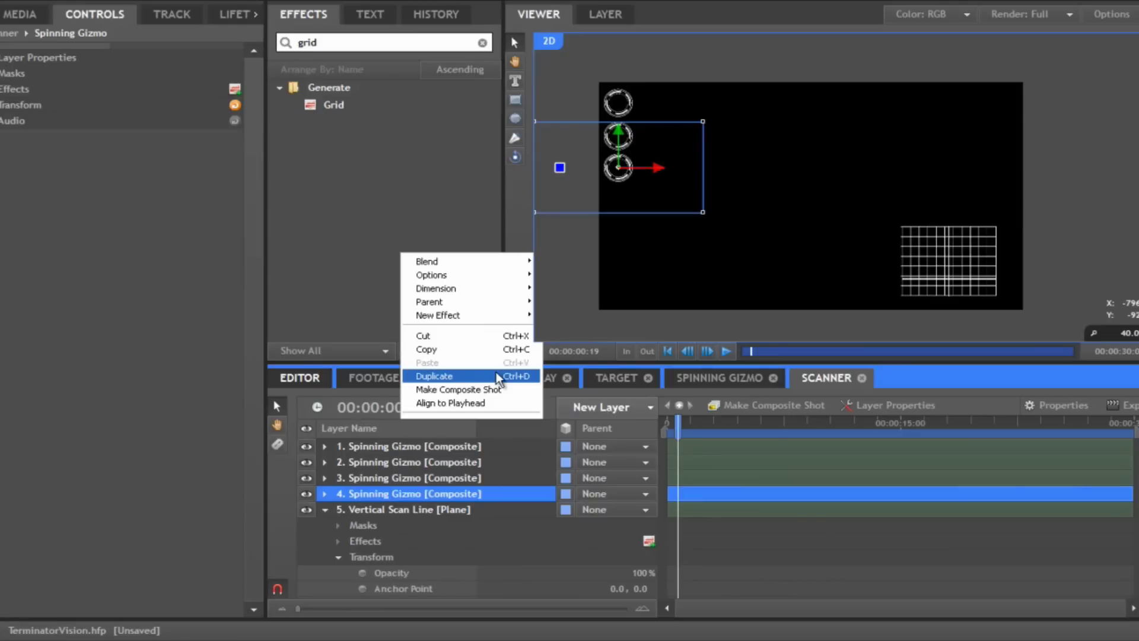
drag(618, 149, 623, 165)
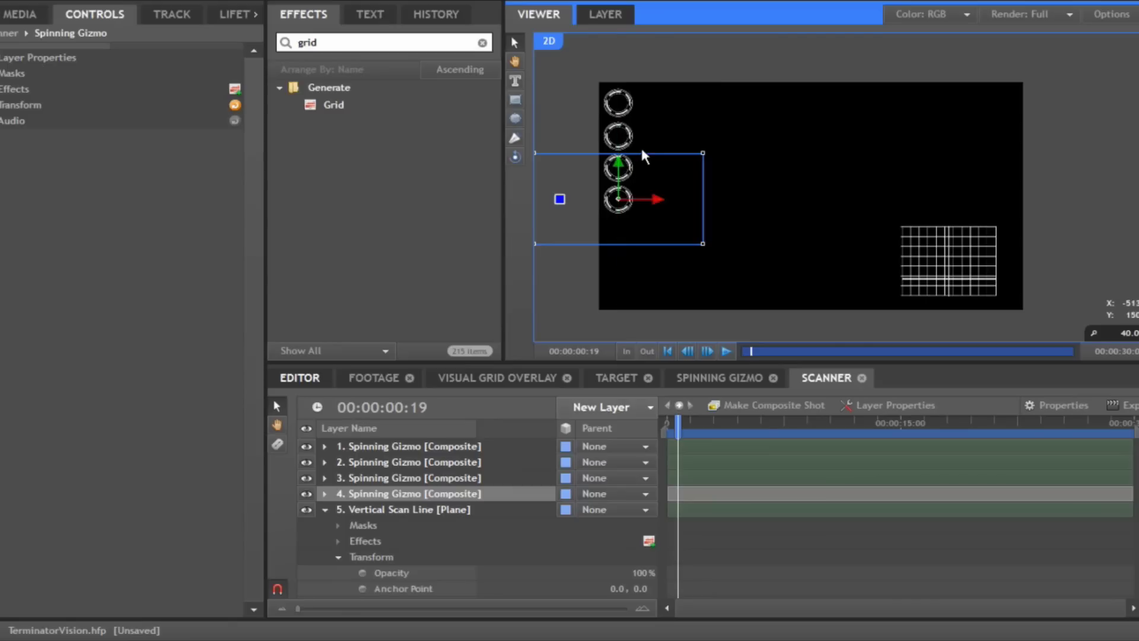
key(h)
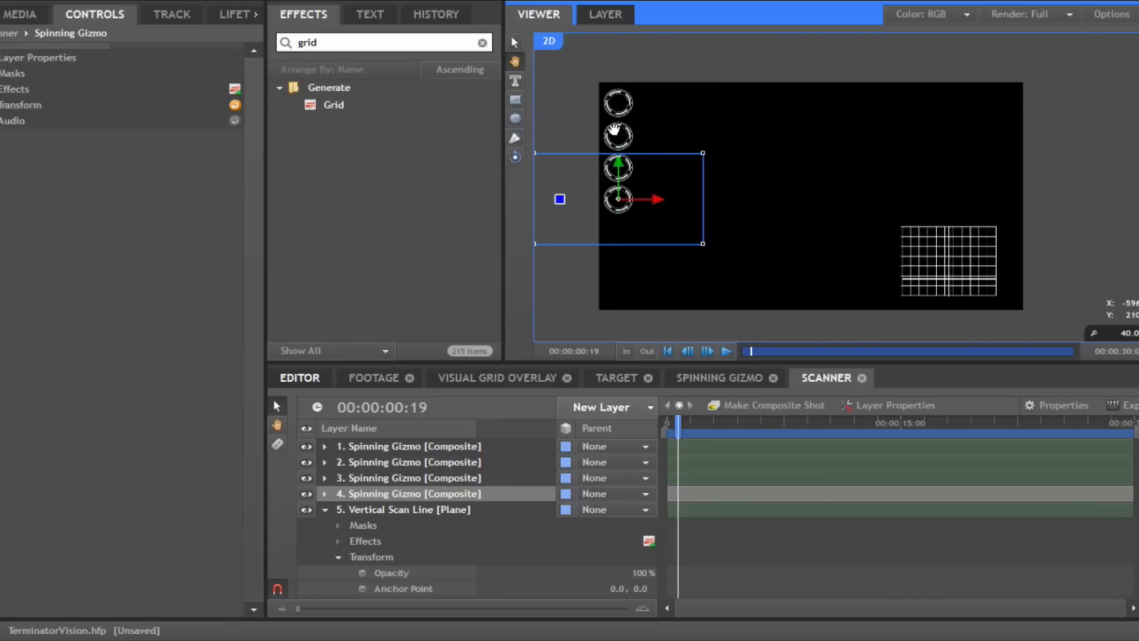
drag(615, 130, 757, 181)
scroll(692, 171, up, 2)
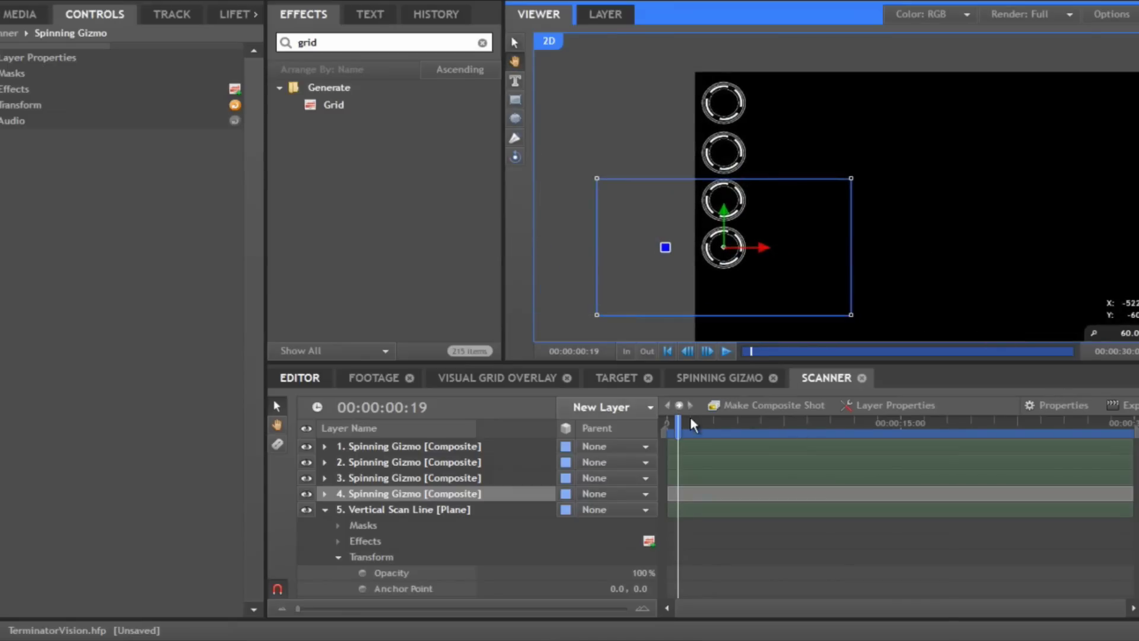
drag(688, 419, 689, 416)
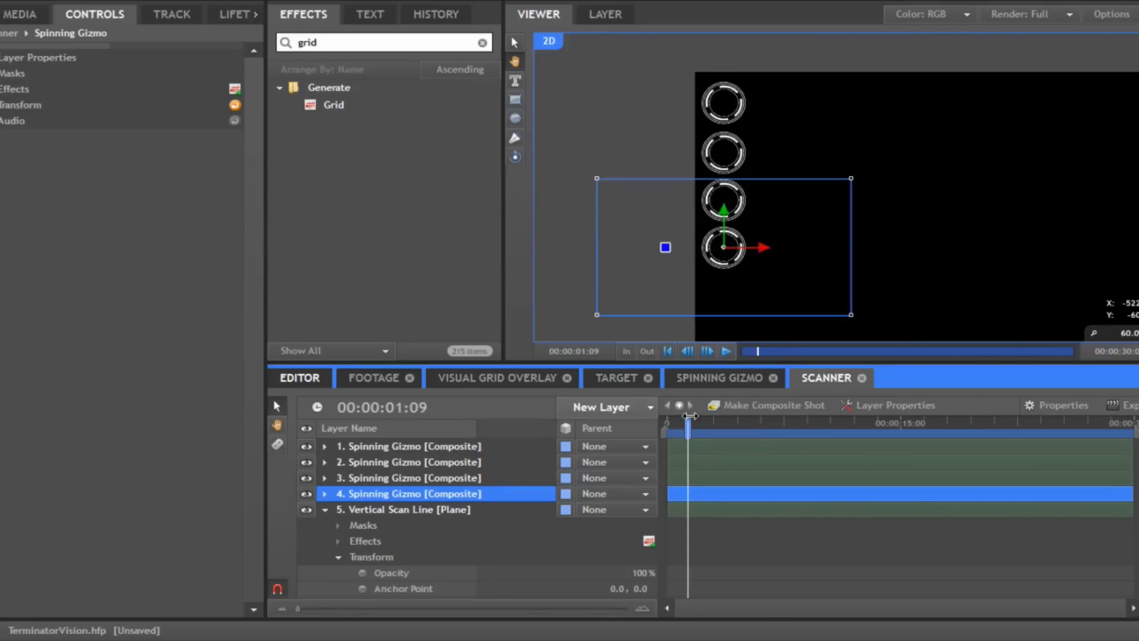
Rotate the second Spinning Gizmo ring to 30°.
click(322, 506)
click(413, 477)
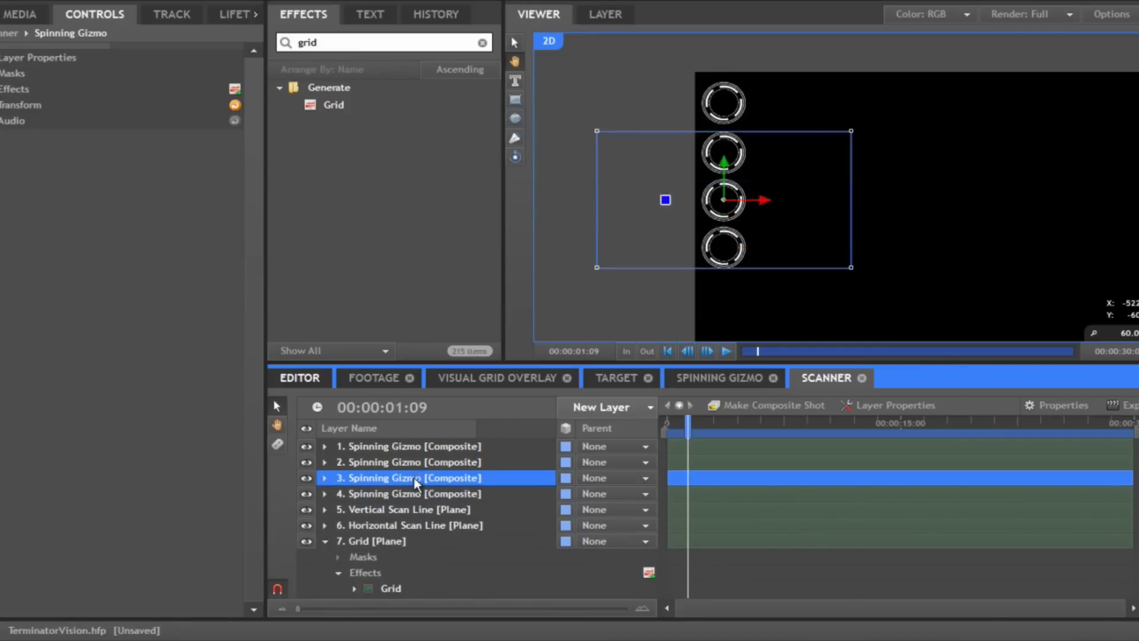
click(414, 462)
click(414, 446)
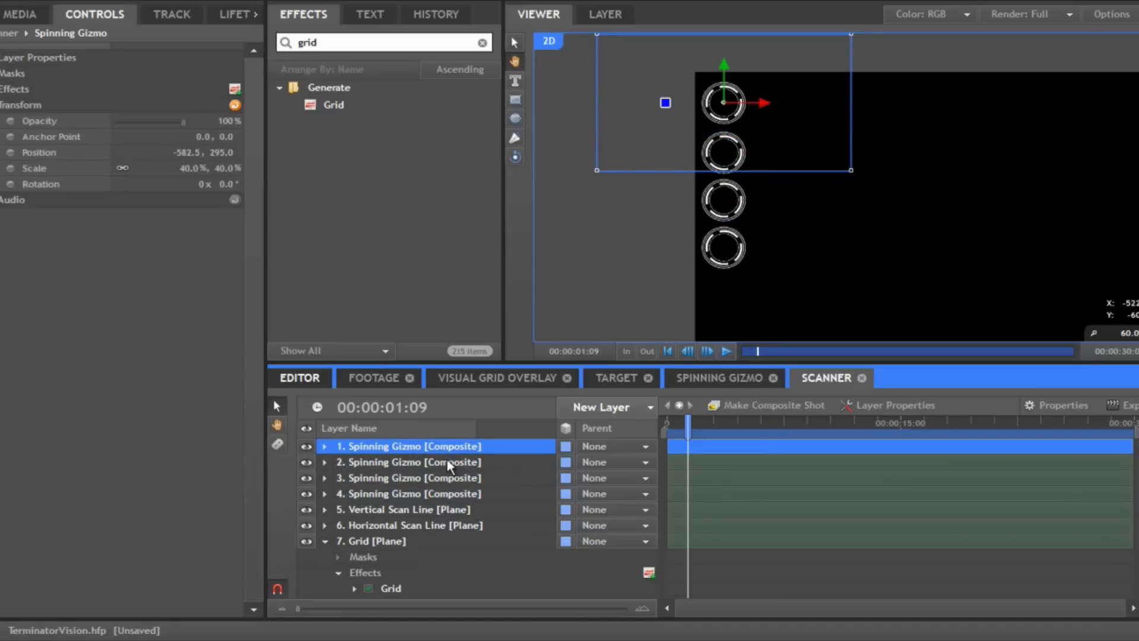
click(374, 462)
click(34, 122)
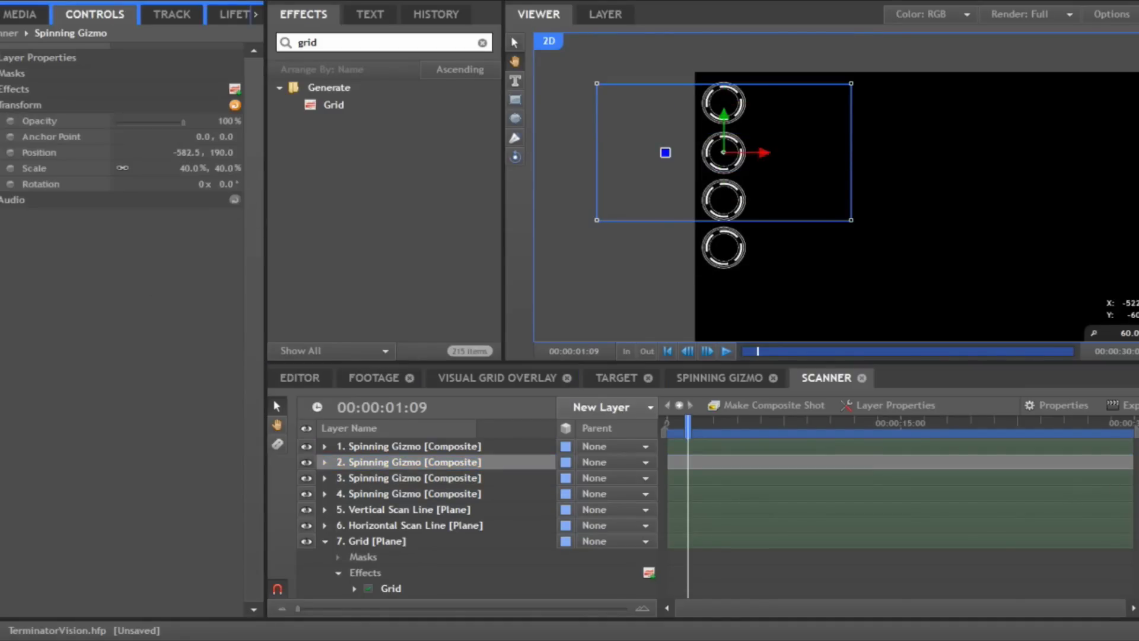
click(221, 184)
text(30)
key(Return)
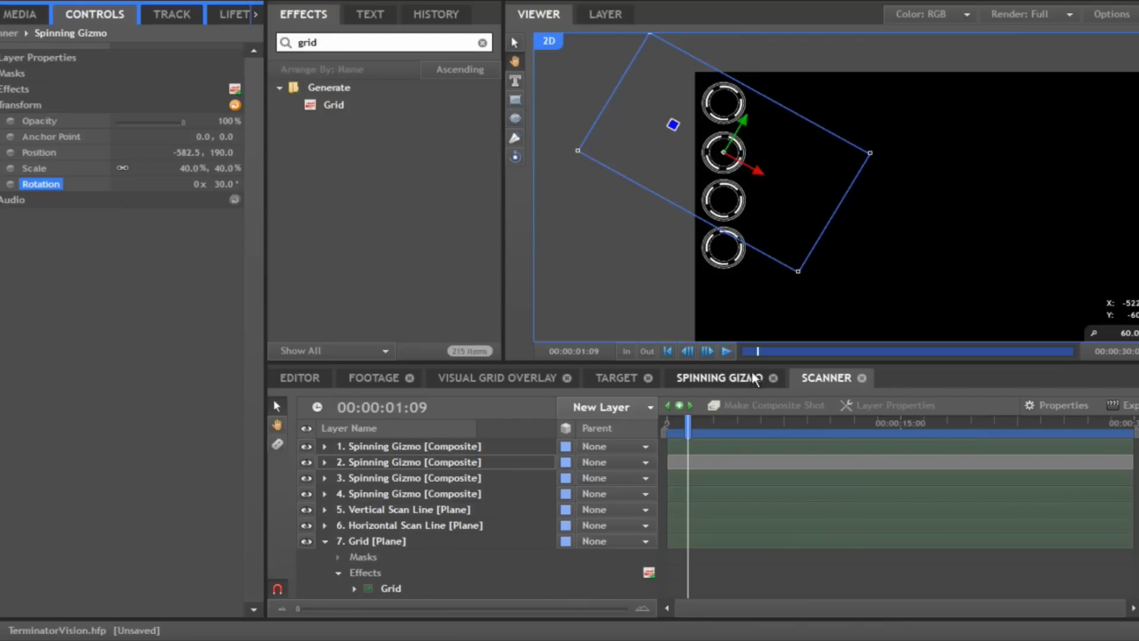
Rotate the third Spinning Gizmo ring to 95°.
click(423, 479)
click(21, 105)
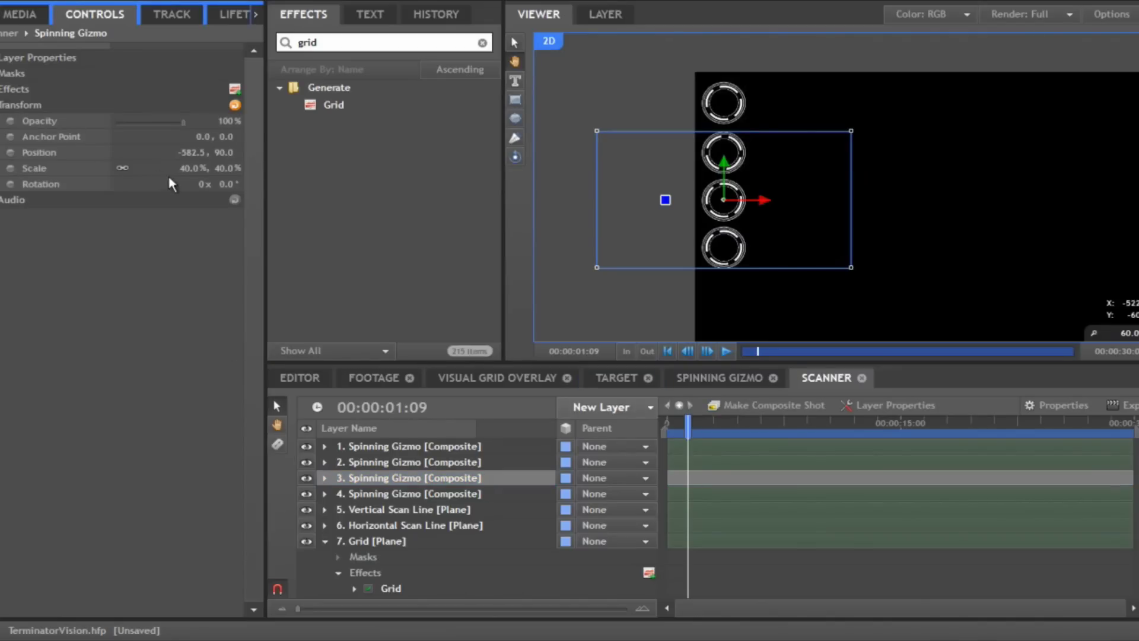
click(225, 184)
text(905)
key(Return)
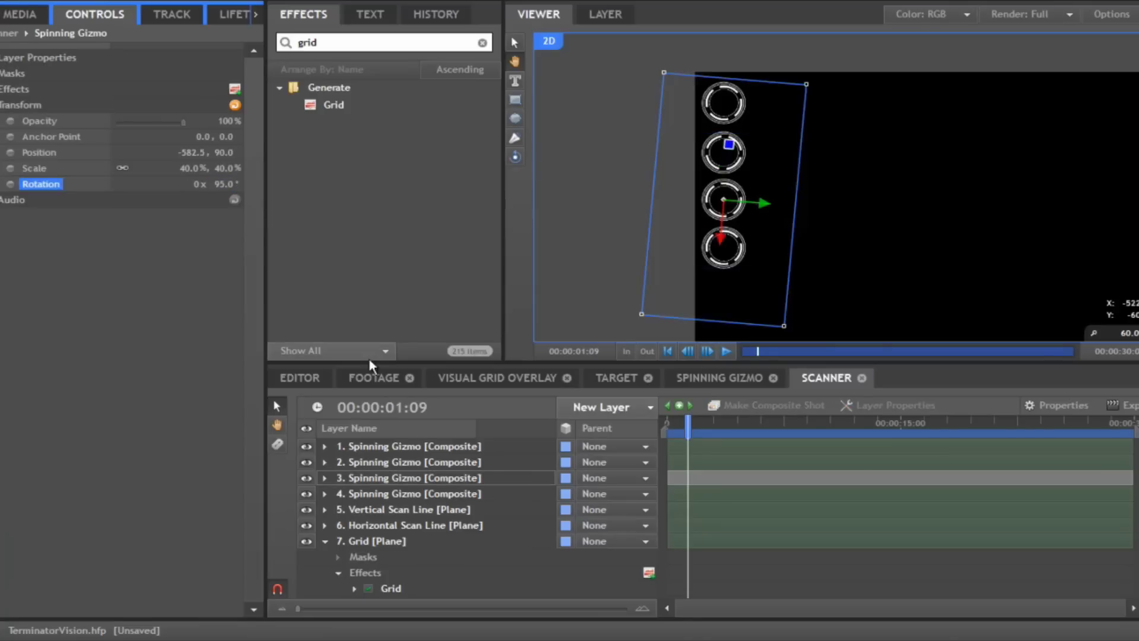
Review the second and third rings, then rotate the fourth ring to 150°.
click(427, 464)
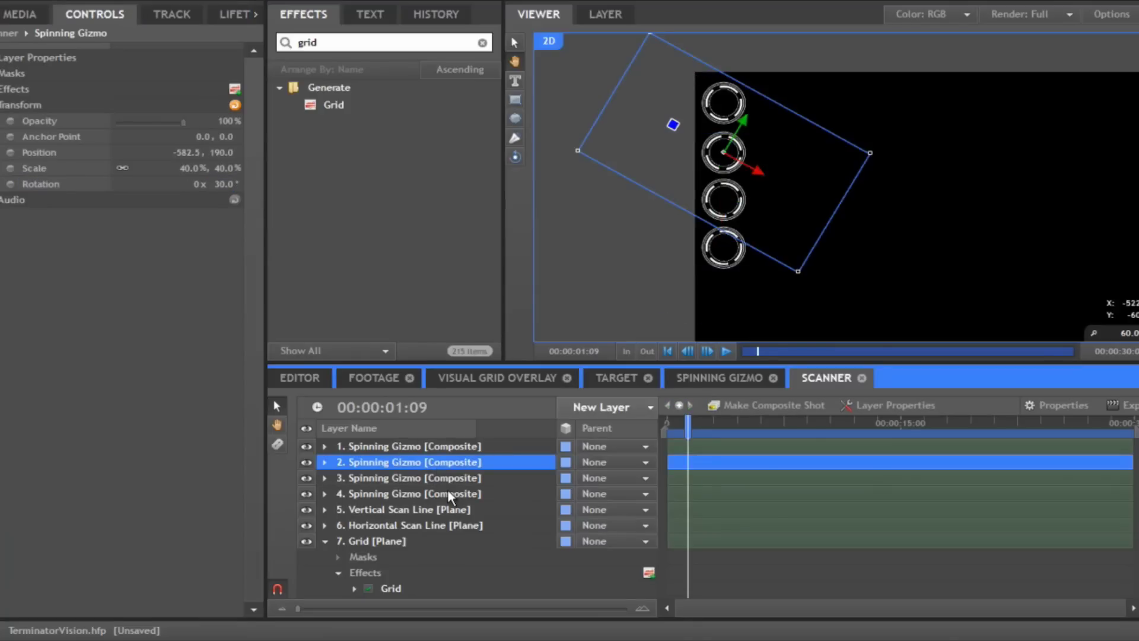
click(444, 480)
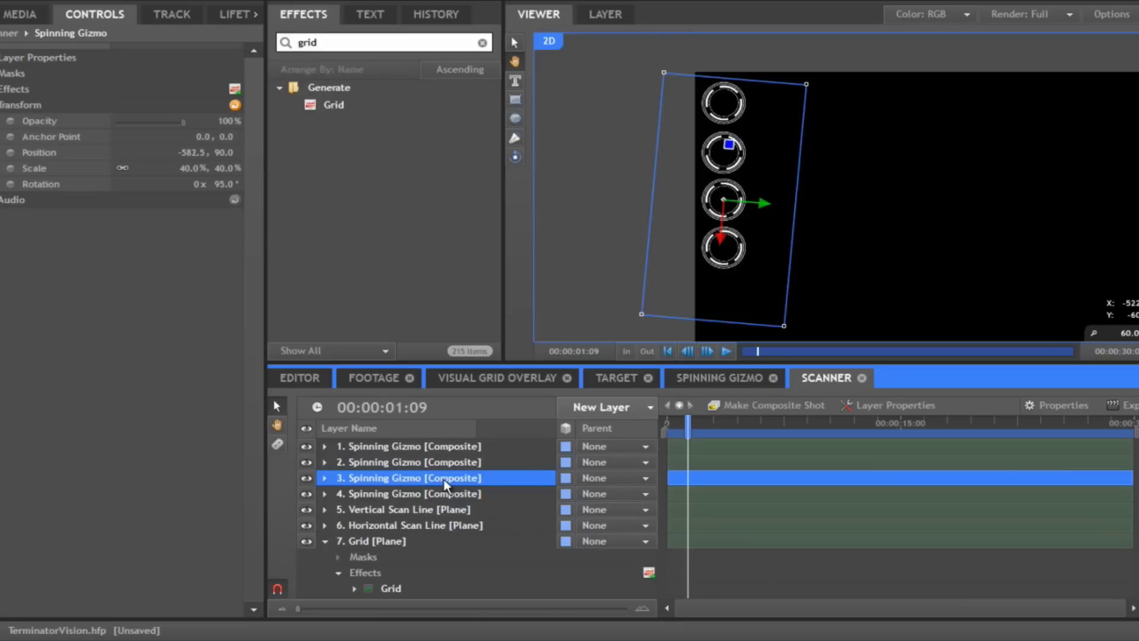
click(452, 494)
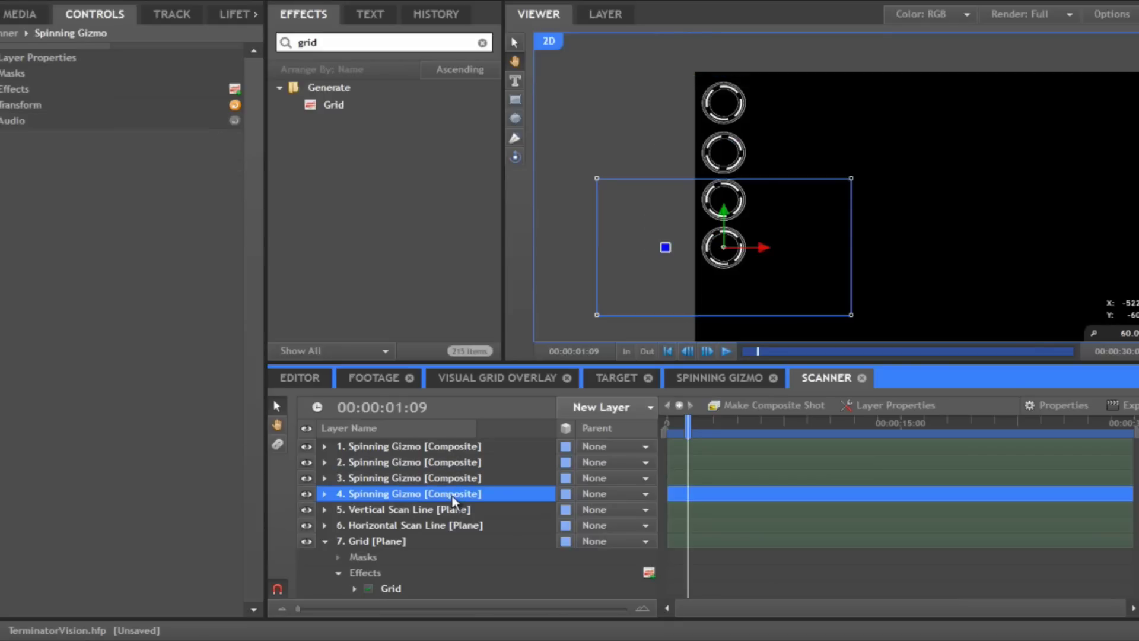
click(21, 104)
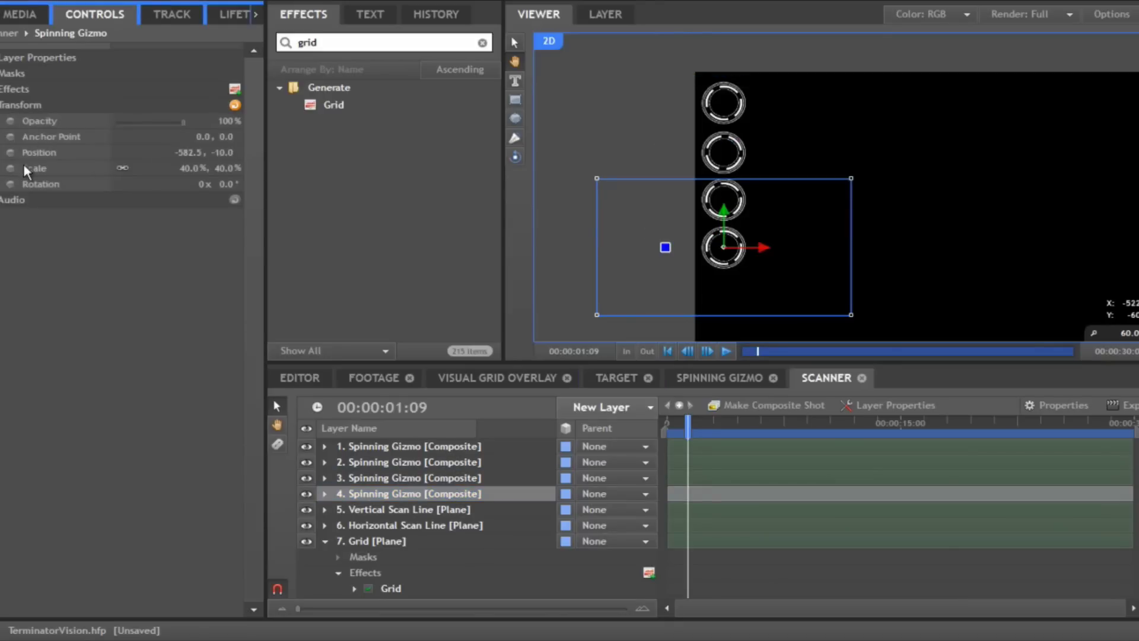
click(225, 184)
text(150)
key(Return)
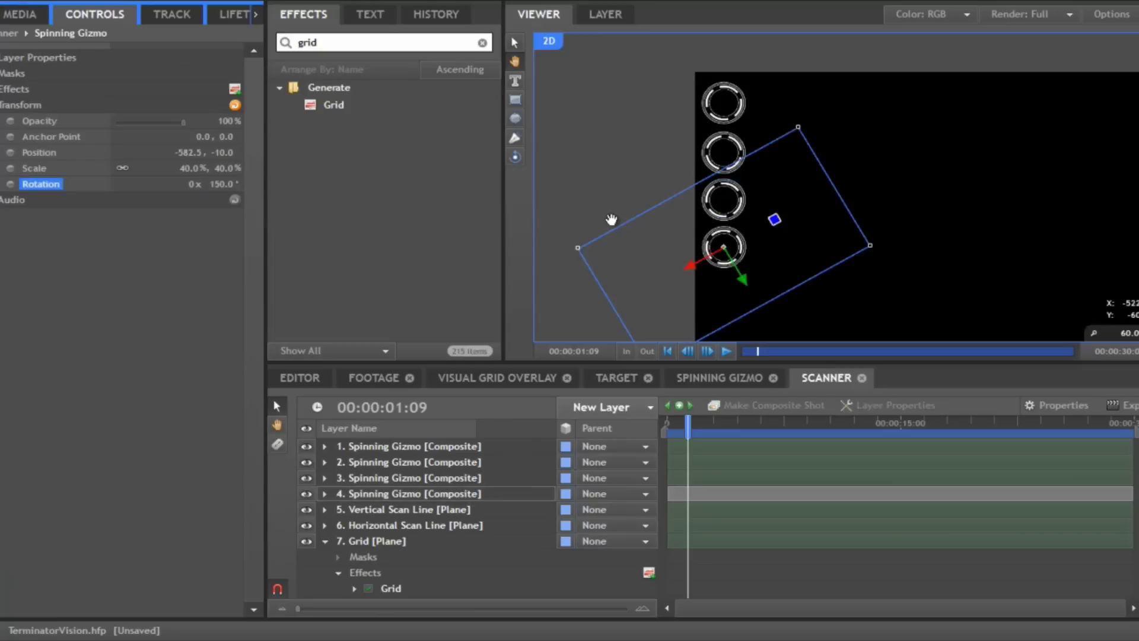
Move the playhead to 00:00:02:01, collapse the Grid layer, and pan the viewer to show the grid.
drag(686, 420, 699, 420)
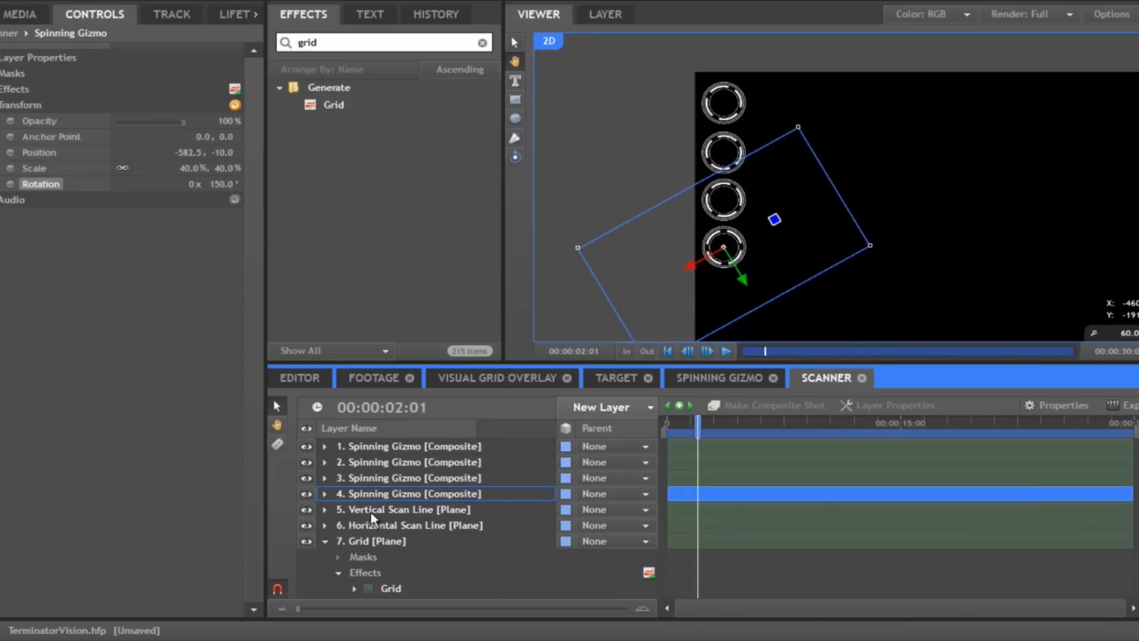
click(326, 541)
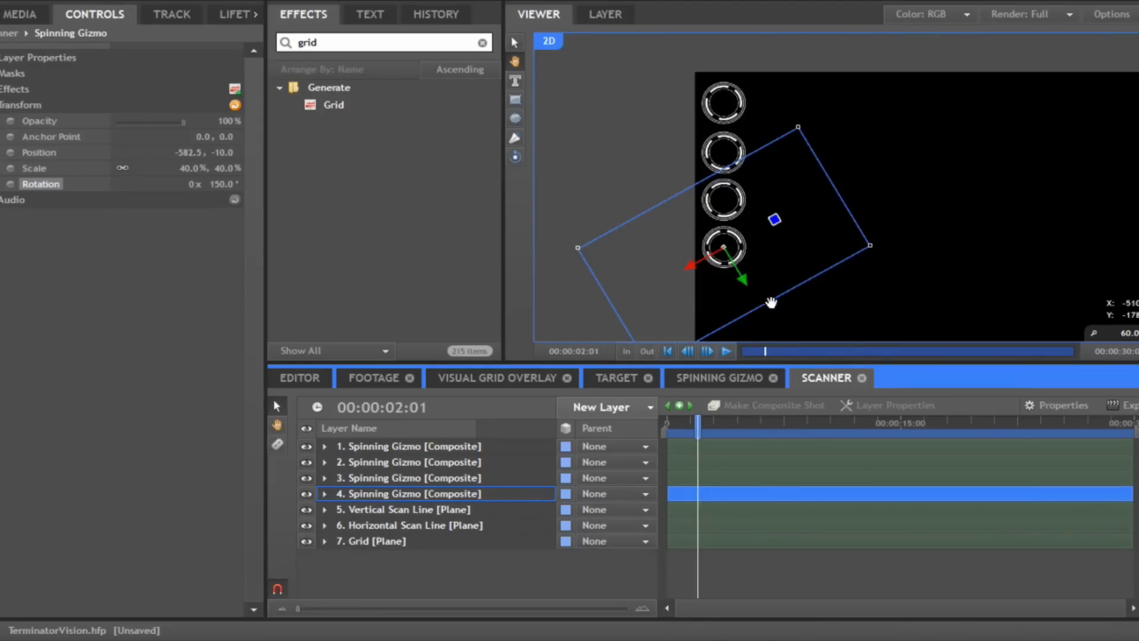
scroll(769, 295, down, 1)
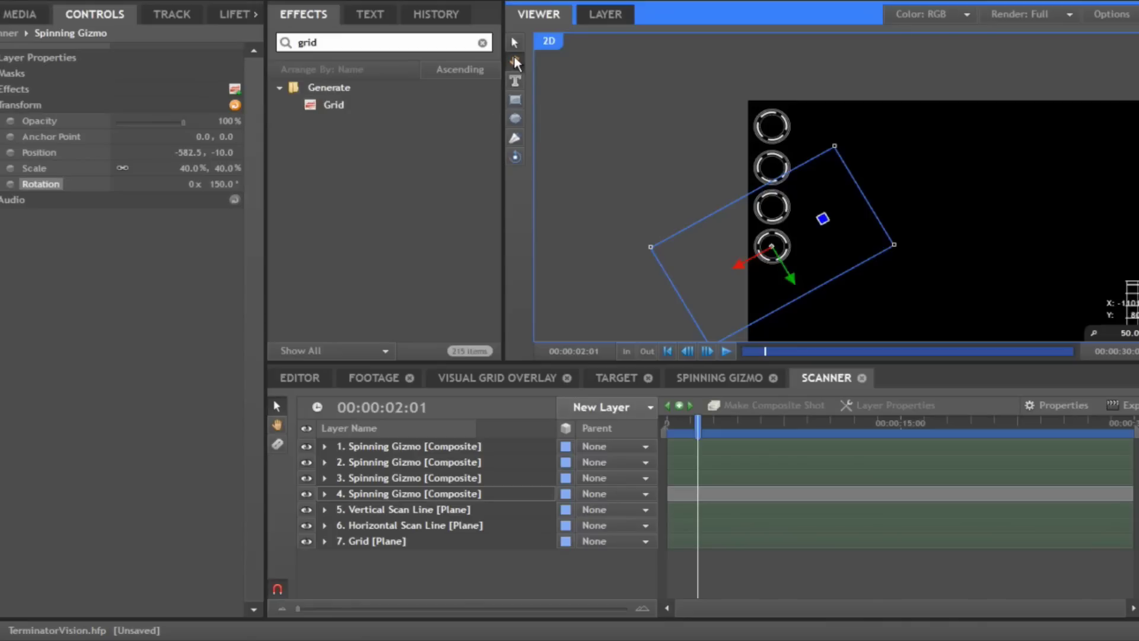
click(515, 62)
drag(1036, 253, 867, 203)
click(584, 576)
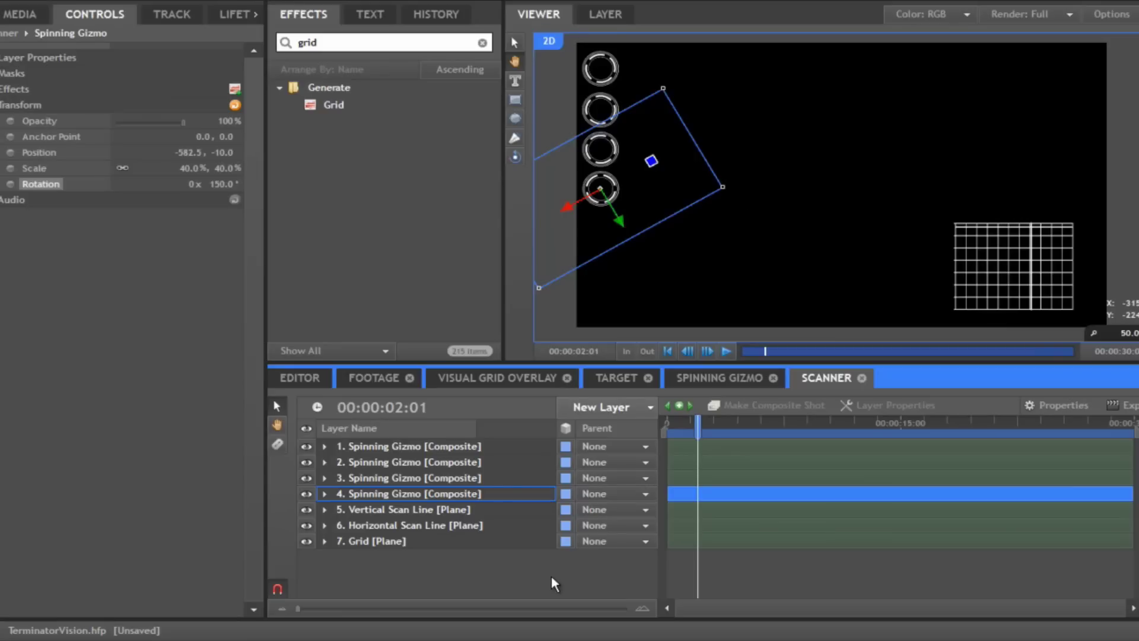
click(514, 51)
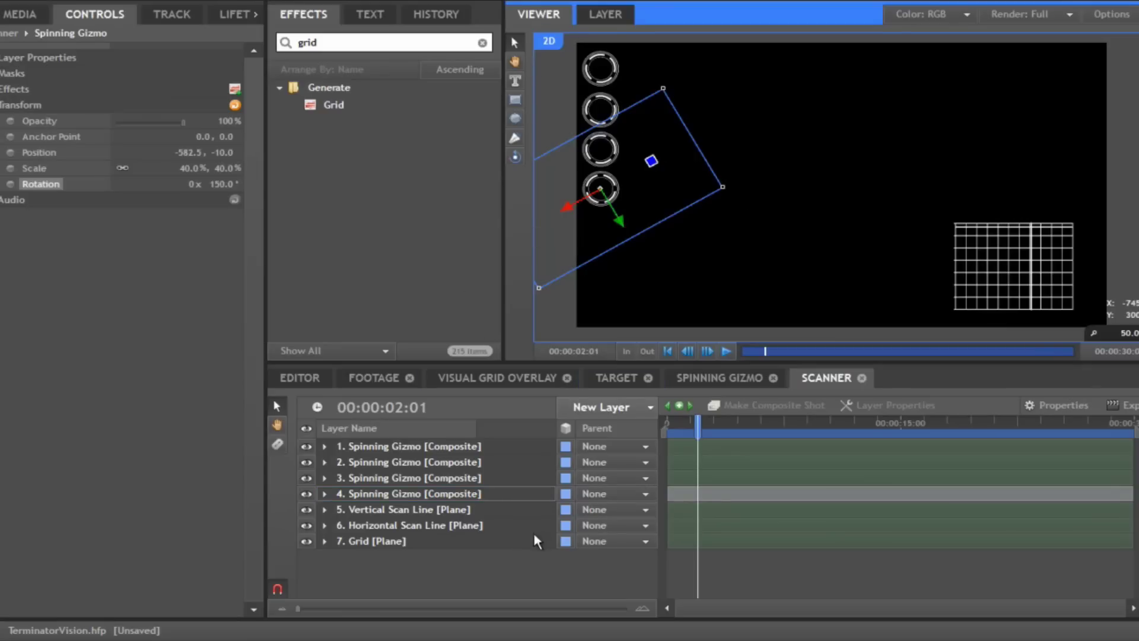
click(532, 574)
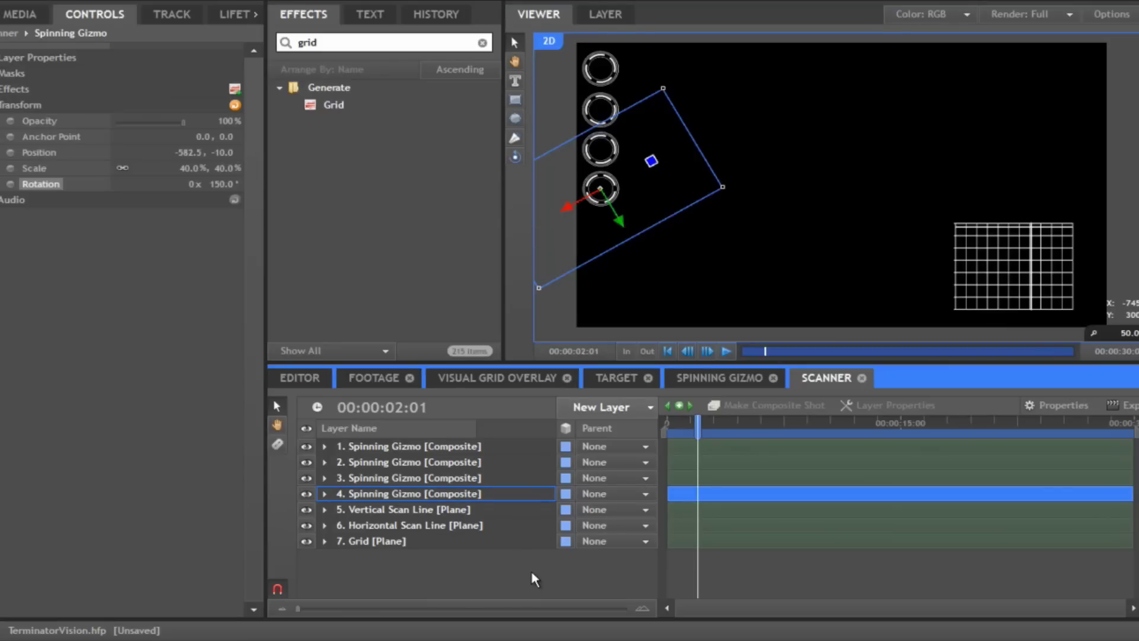